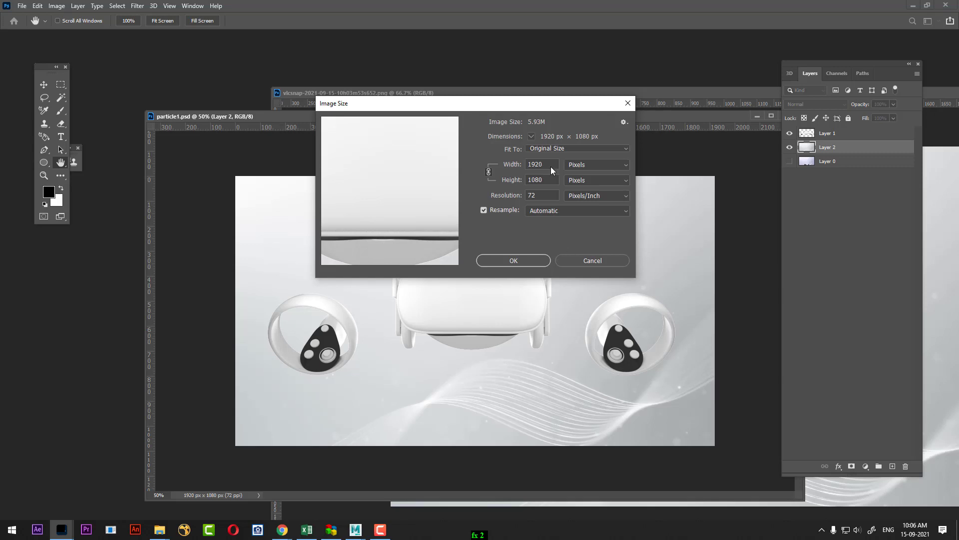
# - Switch the Image Size units to centimeters so the image reads 67.73 × 38.1 cm
pyautogui.moveTo(530, 104)
pyautogui.mouseDown()
pyautogui.moveTo(719, 90)
pyautogui.moveTo(678, 93)
pyautogui.moveTo(638, 55)
pyautogui.mouseUp()
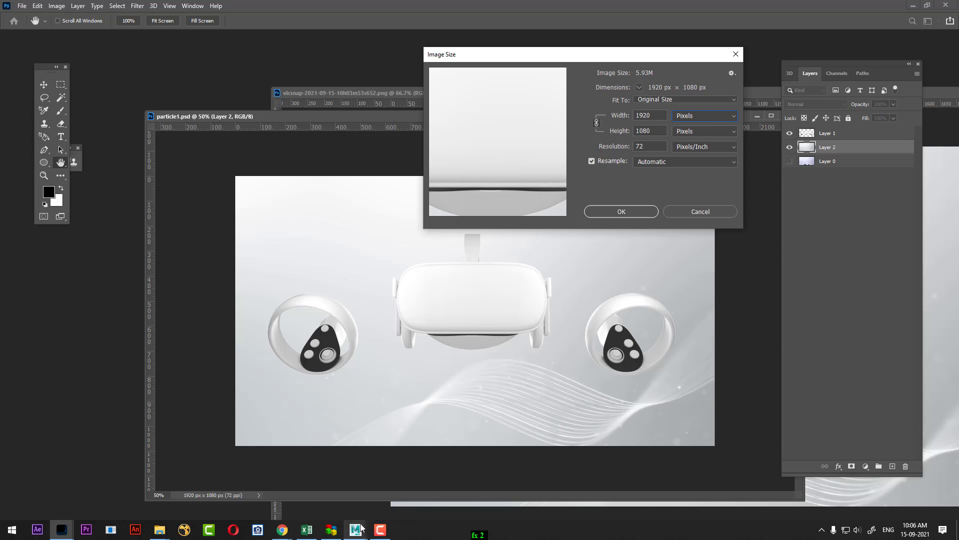
pyautogui.click(709, 117)
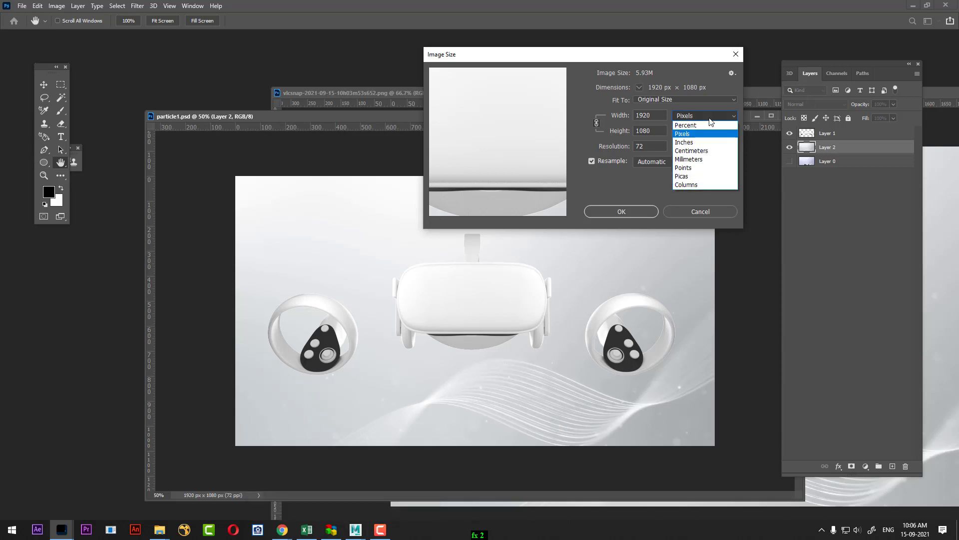
pyautogui.click(704, 150)
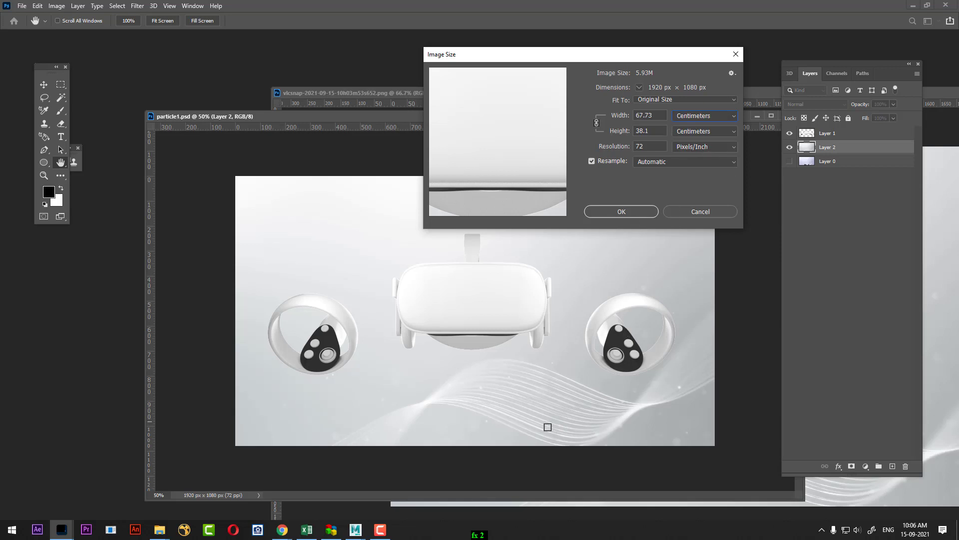
# - Create a polygon plane with width 67.73 and height 38.1
pyautogui.moveTo(355, 530)
pyautogui.click(427, 494)
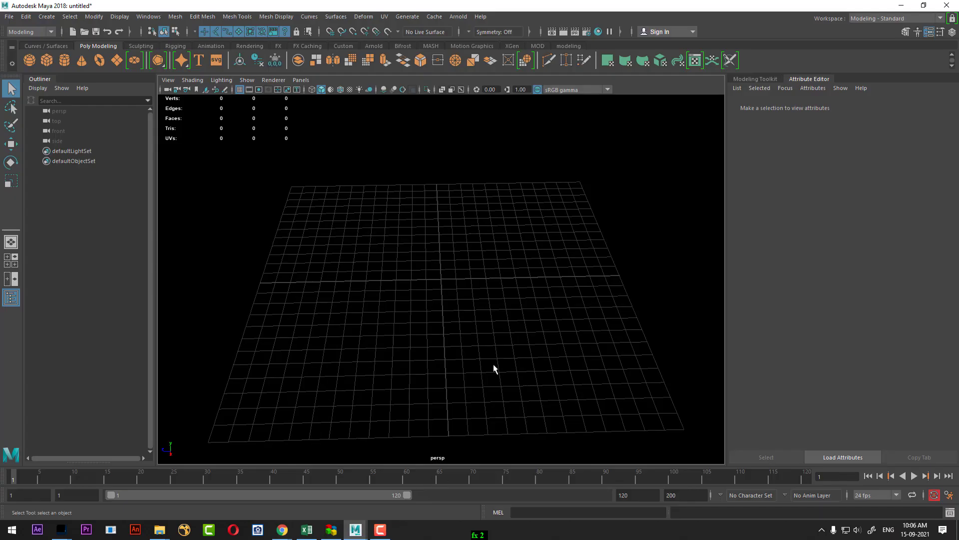
pyautogui.keyDown('shift'); pyautogui.moveTo(483, 316); pyautogui.dragTo(434, 297, button='right'); pyautogui.keyUp('shift')
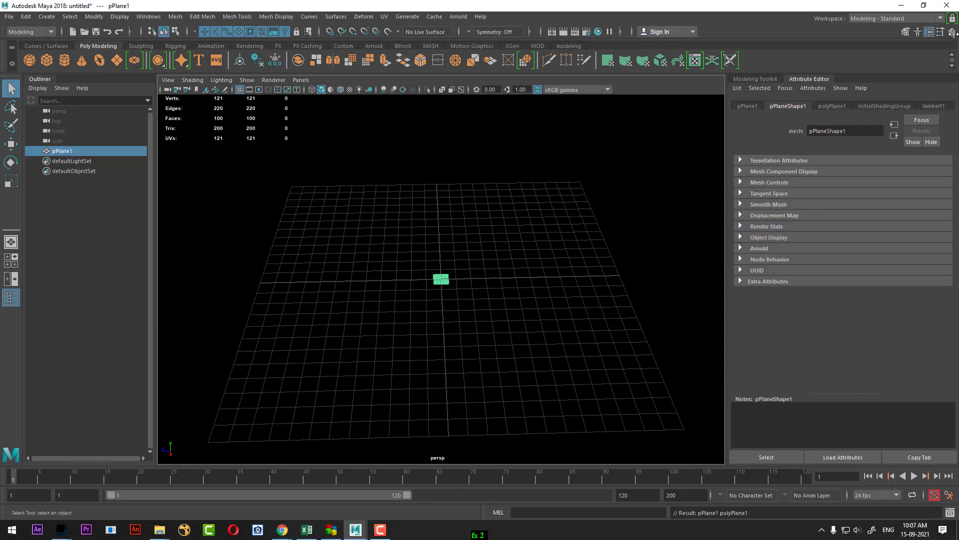
pyautogui.click(953, 33)
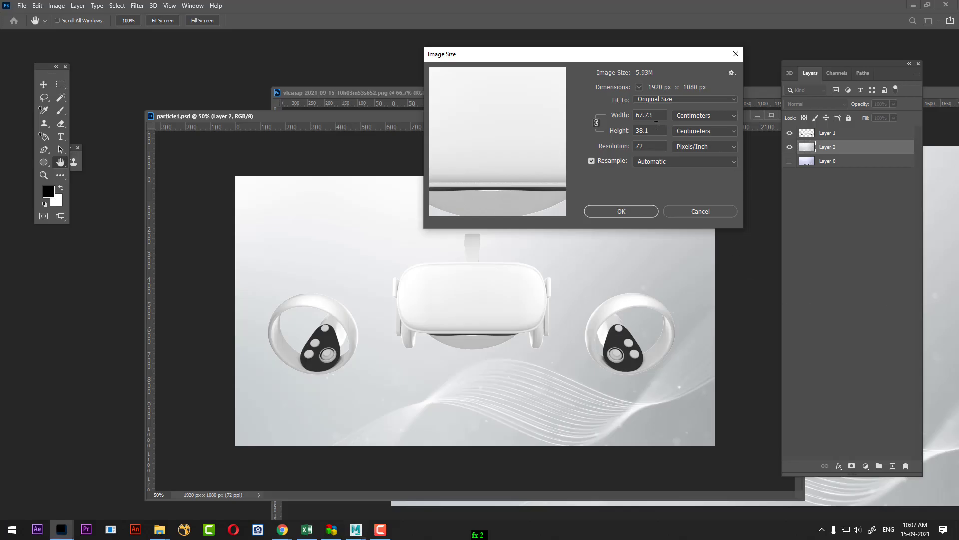
pyautogui.doubleClick(655, 115)
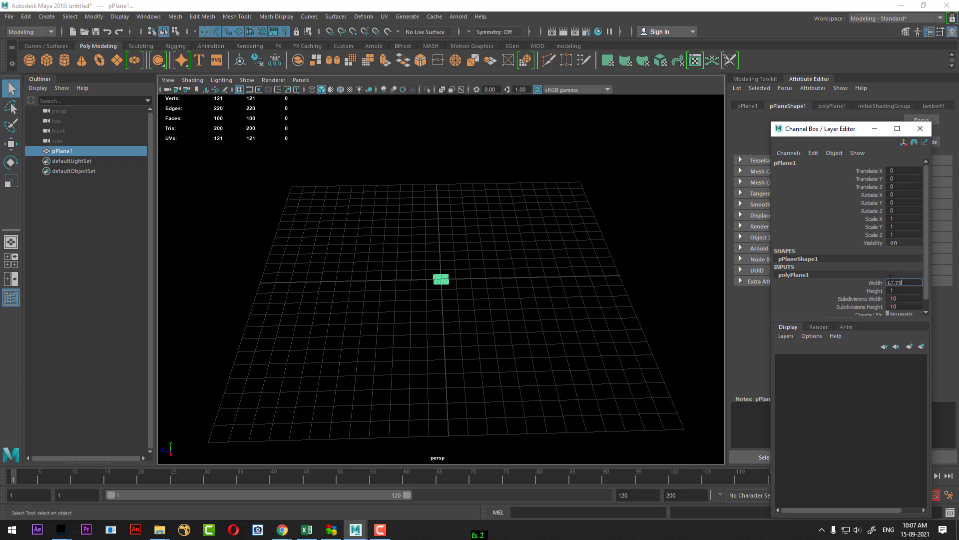
pyautogui.press('Return')
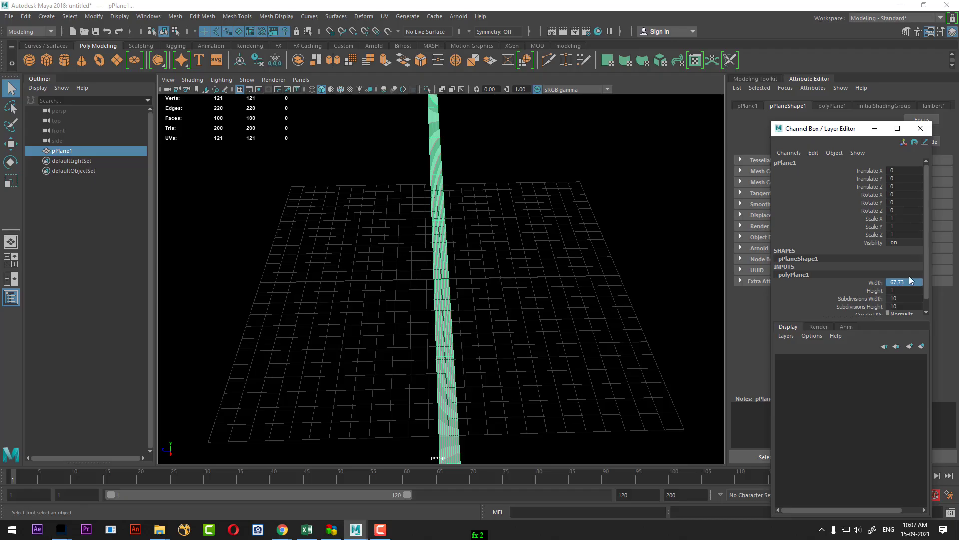
pyautogui.click(899, 290)
pyautogui.write('38.1')
pyautogui.press('Return')
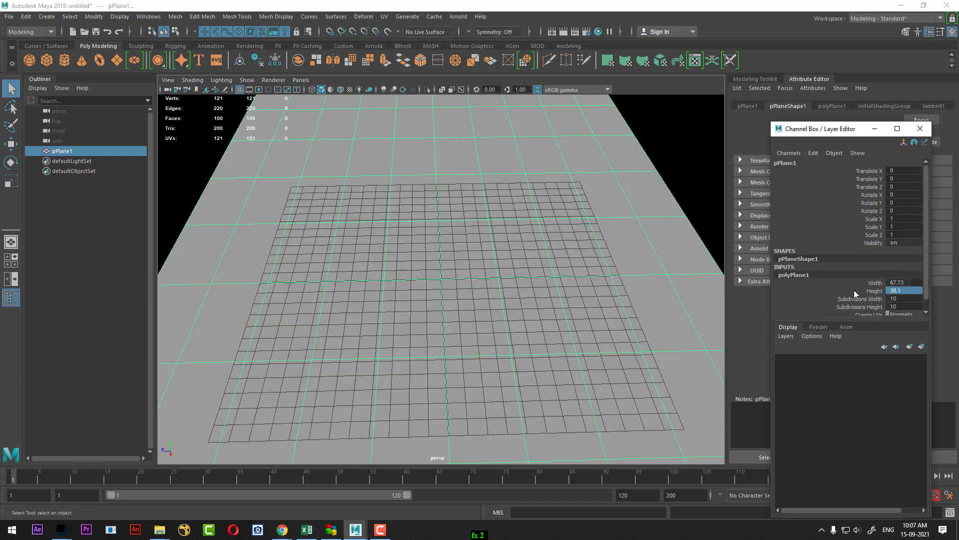
# - Set both of the plane's subdivision counts to 1 so it is a single face
pyautogui.moveTo(520, 358)
pyautogui.keyDown('alt'); pyautogui.mouseDown()
pyautogui.moveTo(354, 395)
pyautogui.moveTo(449, 343)
pyautogui.mouseUp(); pyautogui.keyUp('alt')
pyautogui.scroll(-1, 867, 234)
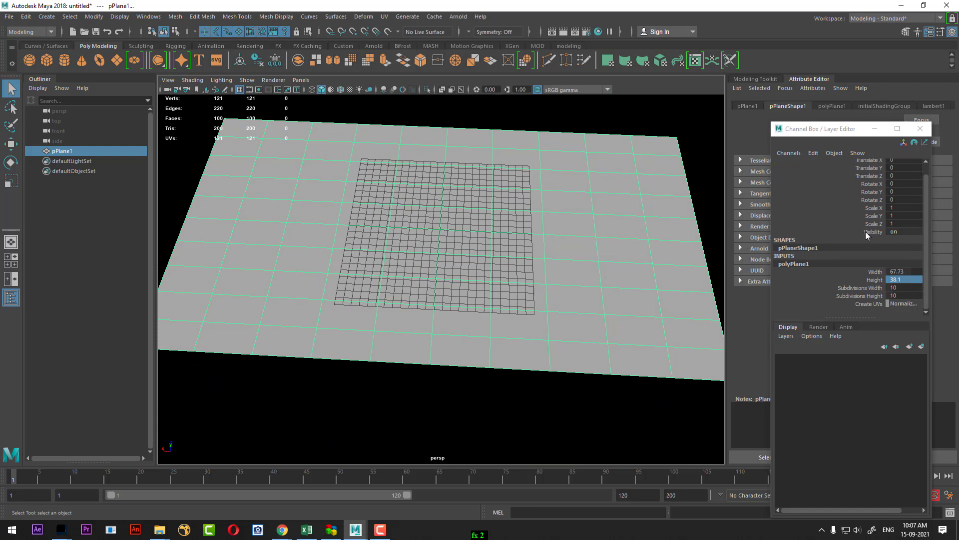
pyautogui.moveTo(873, 289); pyautogui.dragTo(874, 296)
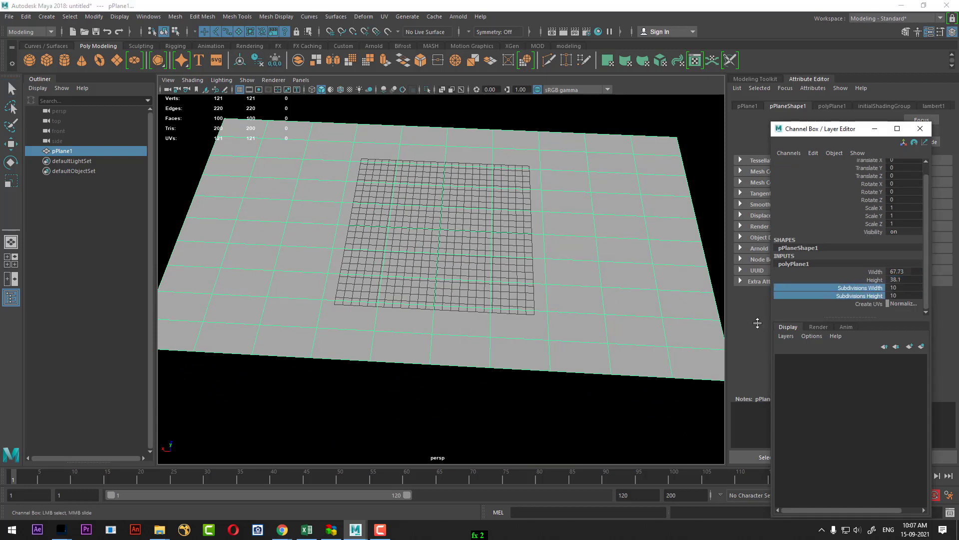
pyautogui.write('1')
pyautogui.press('Return')
pyautogui.click(357, 386)
pyautogui.click(352, 303)
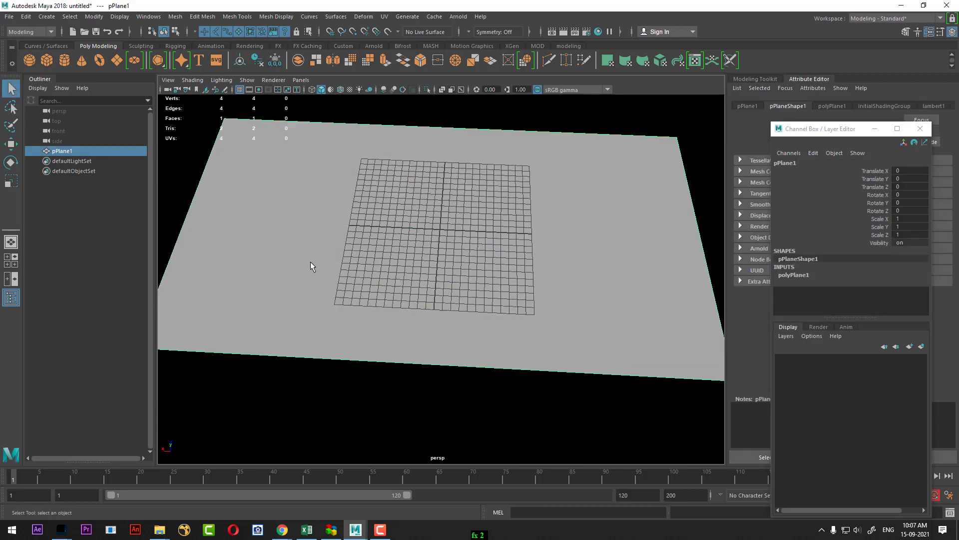
# - Assign a new Lambert material to the plane with a File texture on its Color
pyautogui.press('f')
pyautogui.moveTo(310, 246); pyautogui.dragTo(321, 517, button='right')
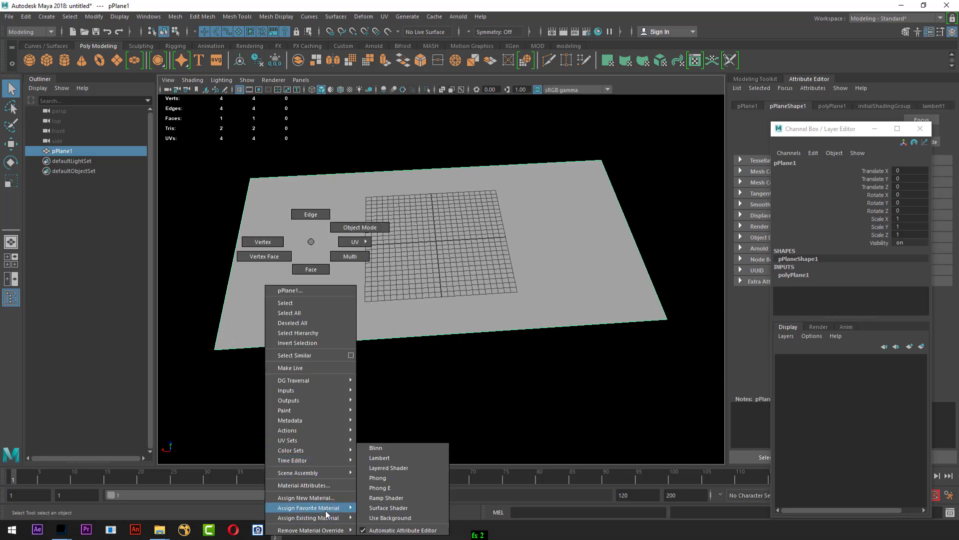
pyautogui.click(379, 457)
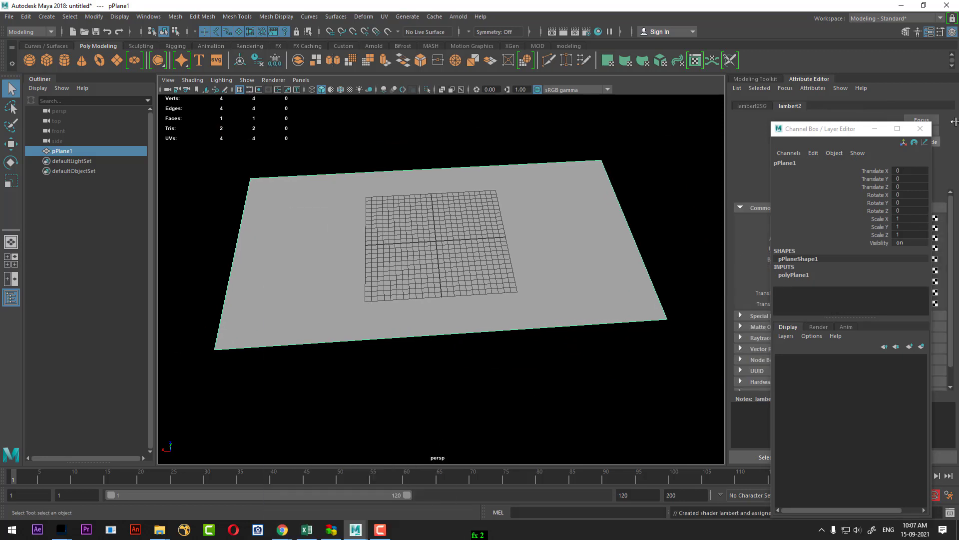
pyautogui.click(920, 129)
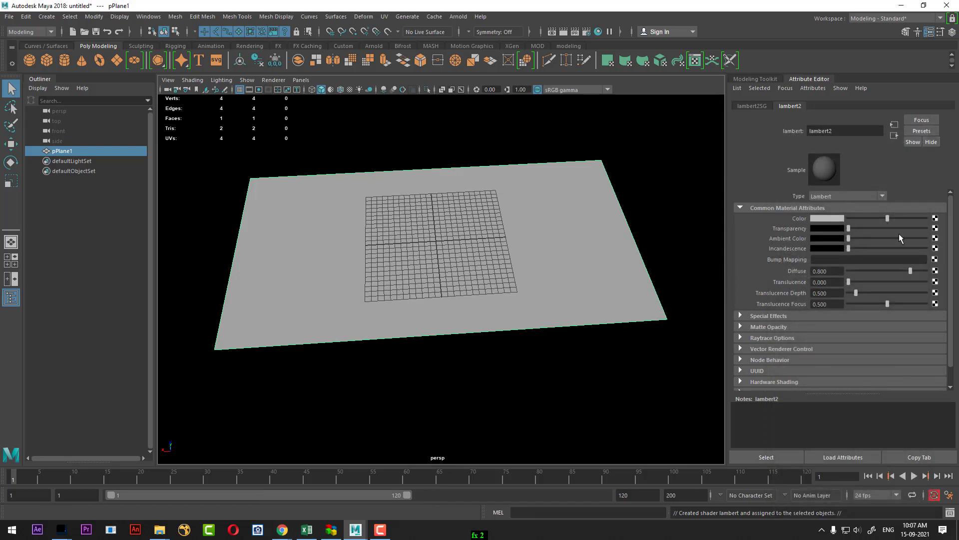
pyautogui.click(936, 219)
pyautogui.click(607, 186)
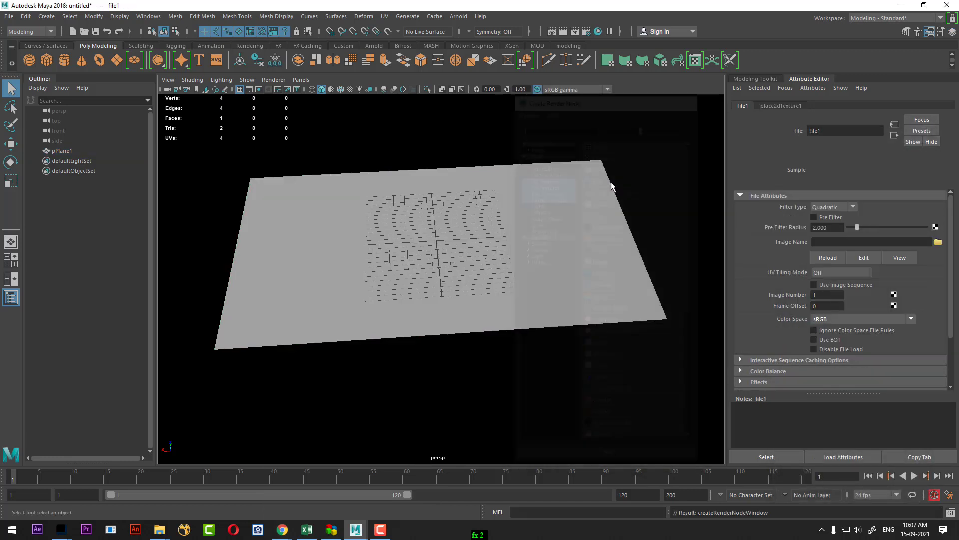
# - Load particle1.jpg from the class 2 folder as the colour texture and display textures
pyautogui.click(937, 242)
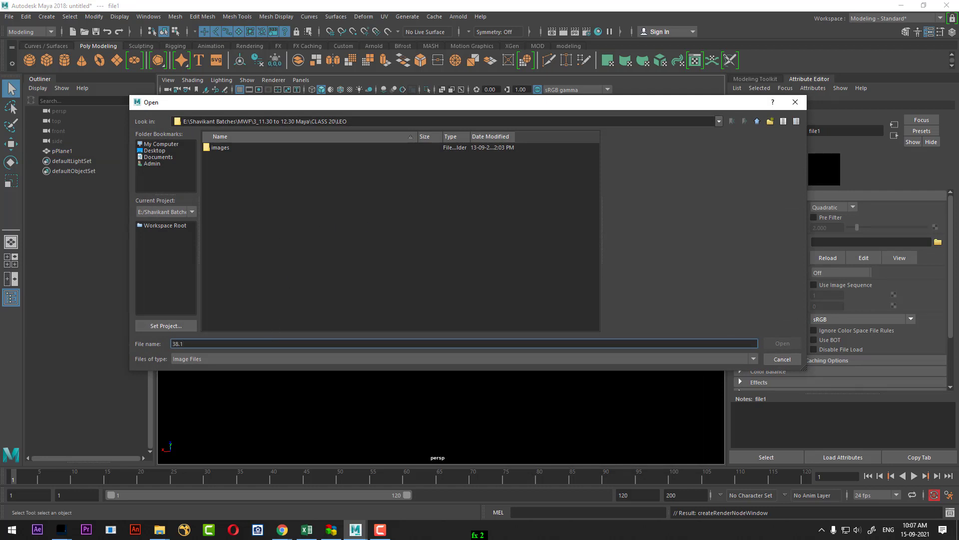
pyautogui.click(205, 465)
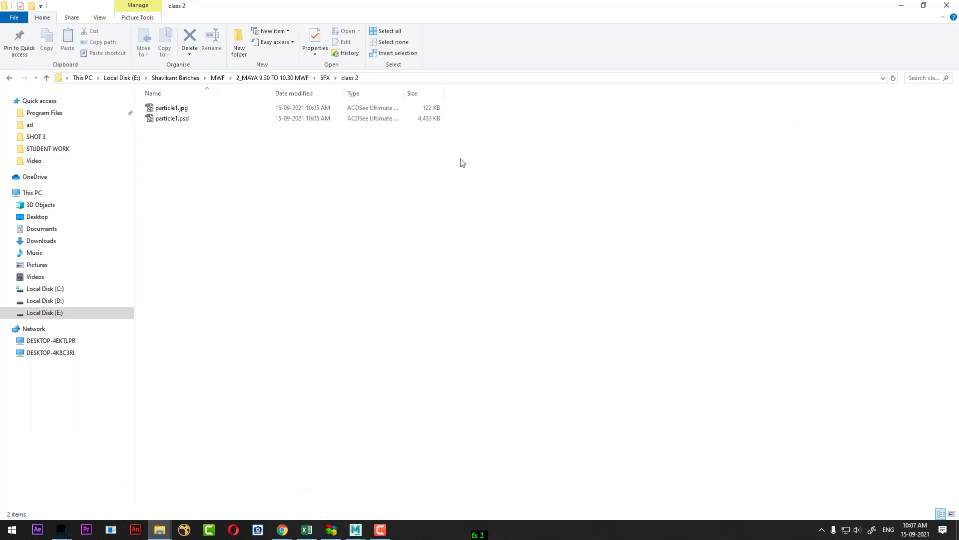
pyautogui.click(437, 78)
pyautogui.click(901, 5)
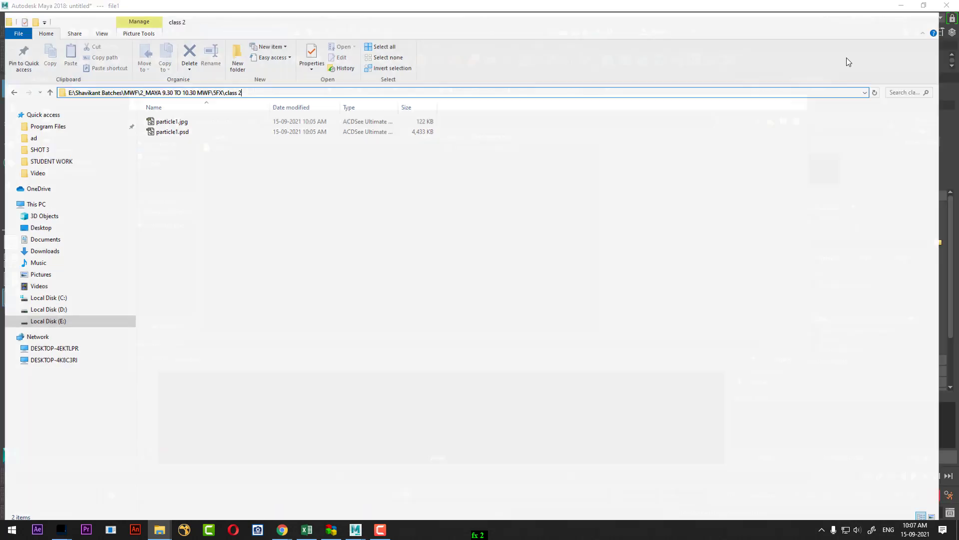
pyautogui.hotkey('ctrl', 'a')
pyautogui.write('E:\\Shavikant Batches\\MWF\\2_MAYA 9.30 TO 10.30 MWF\\5FX\\class 2')
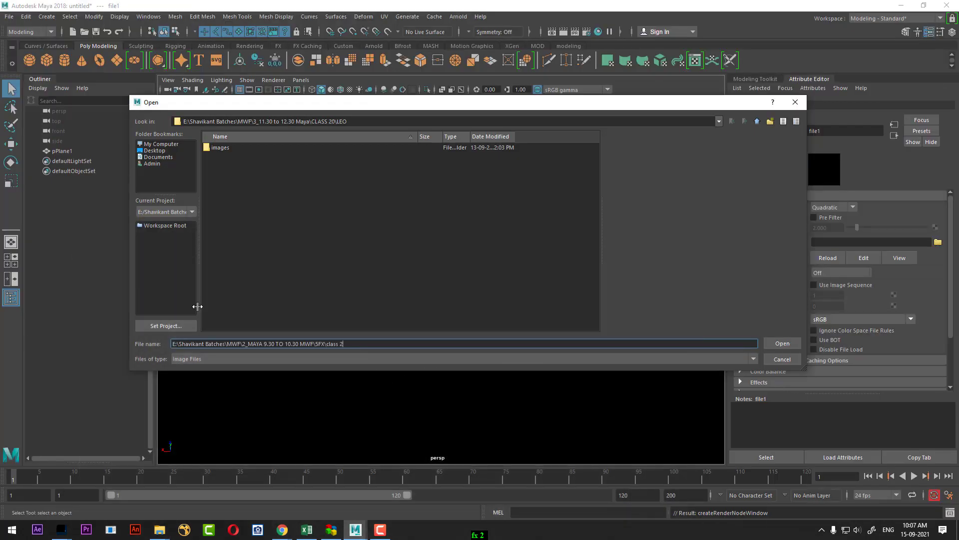
pyautogui.press('Return')
pyautogui.click(230, 158)
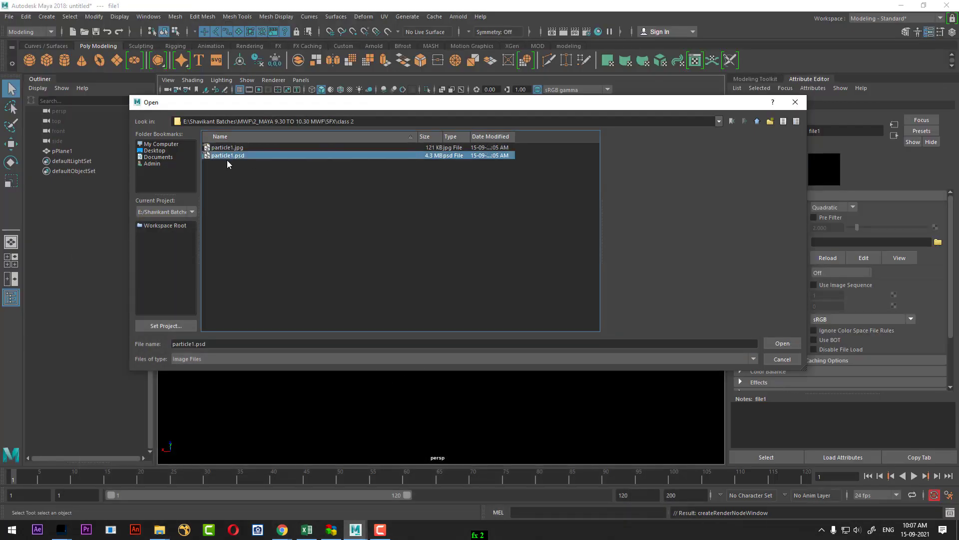
pyautogui.doubleClick(228, 147)
pyautogui.keyDown('alt'); pyautogui.moveTo(440, 310); pyautogui.dragTo(453, 316); pyautogui.keyUp('alt')
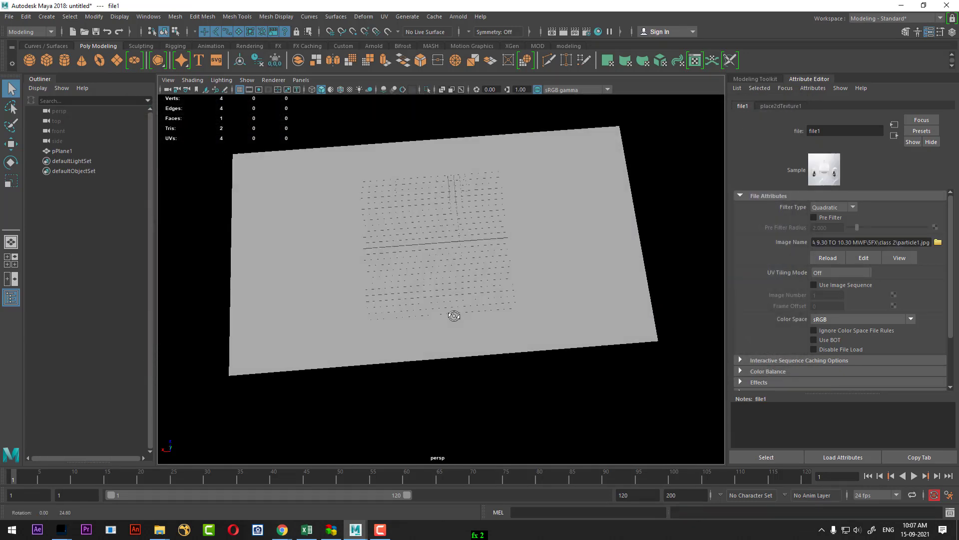
pyautogui.press('6')
pyautogui.click(558, 405)
# - Apply a Y-axis, bounding-box planar UV projection so particle1.jpg fits the whole plane
pyautogui.click(459, 349)
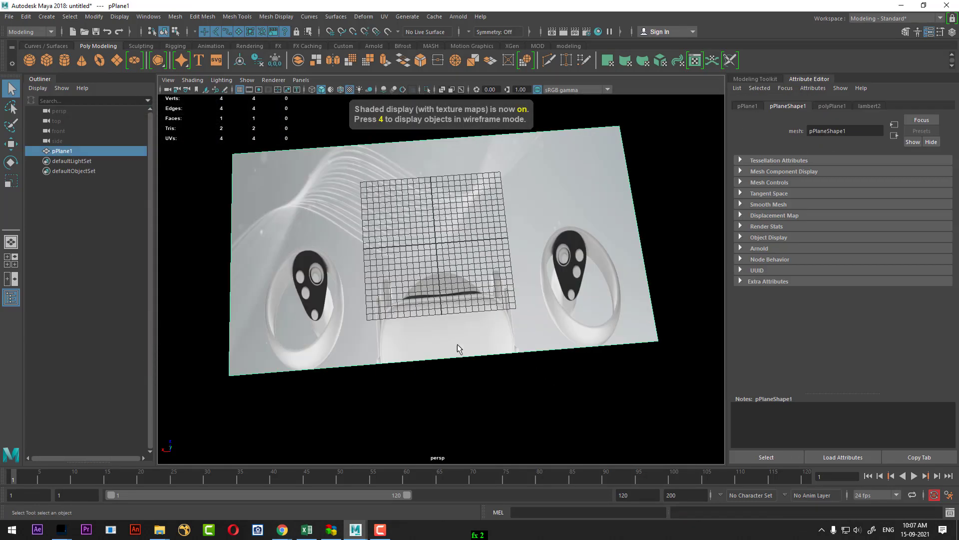
pyautogui.keyDown('alt'); pyautogui.moveTo(459, 349); pyautogui.dragTo(542, 310); pyautogui.keyUp('alt')
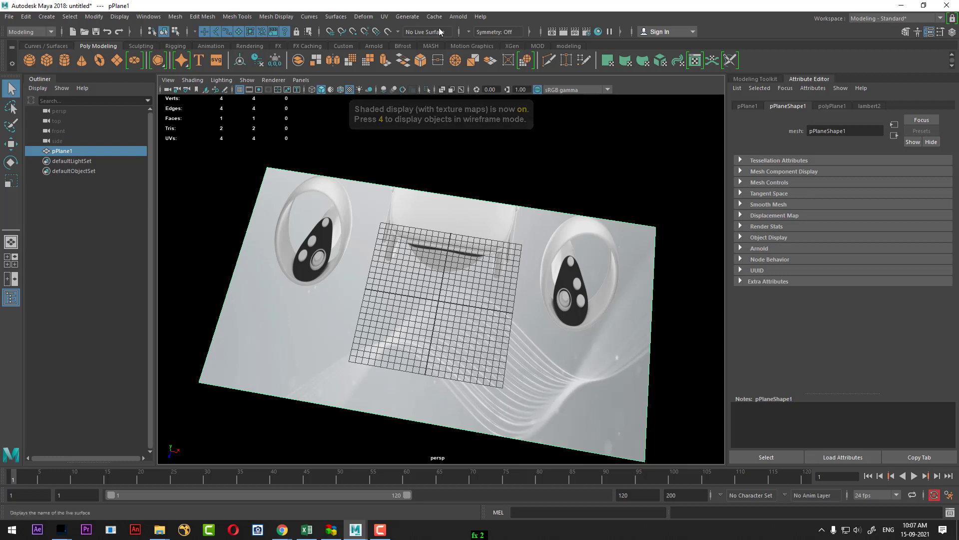
pyautogui.click(385, 17)
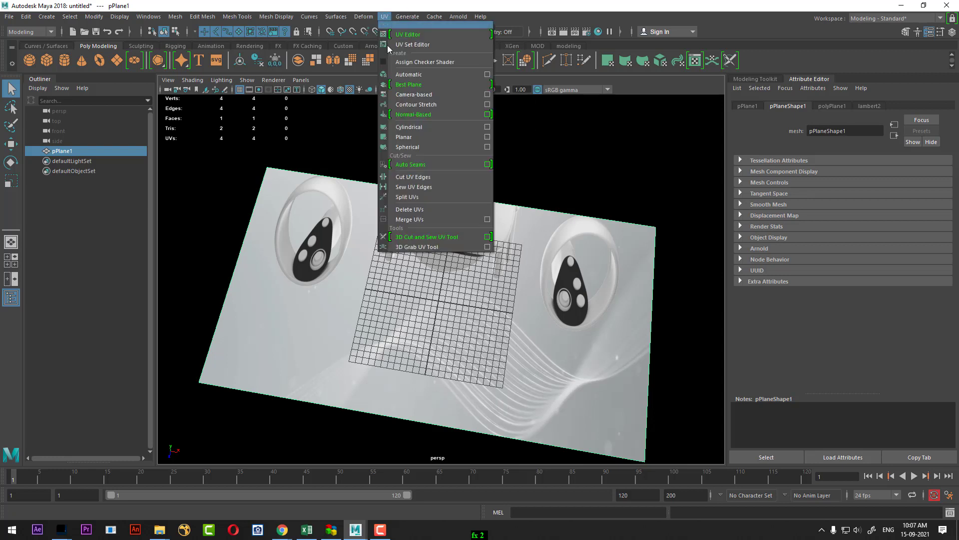
pyautogui.click(487, 137)
pyautogui.click(256, 338)
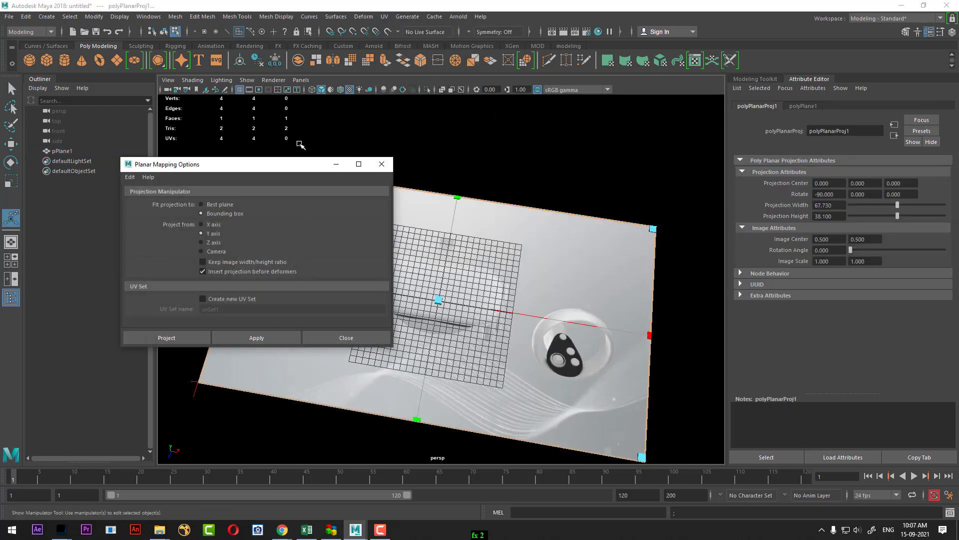
pyautogui.moveTo(300, 164); pyautogui.dragTo(775, 118)
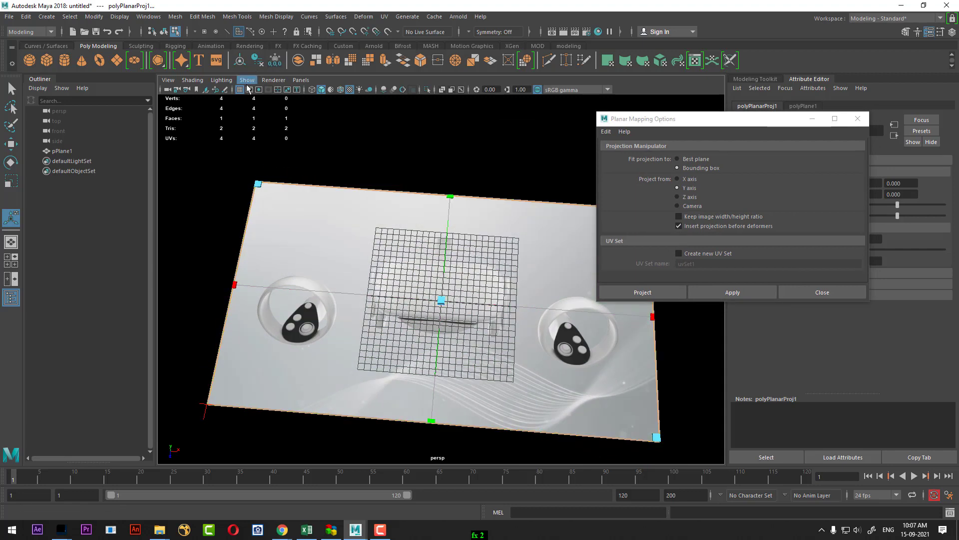
pyautogui.click(856, 298)
pyautogui.rightClick(444, 280)
pyautogui.moveTo(443, 280)
pyautogui.keyDown('alt'); pyautogui.mouseDown()
pyautogui.moveTo(482, 323)
pyautogui.moveTo(522, 300)
pyautogui.moveTo(521, 285)
pyautogui.moveTo(507, 295)
pyautogui.mouseUp(); pyautogui.keyUp('alt')
pyautogui.click(504, 204)
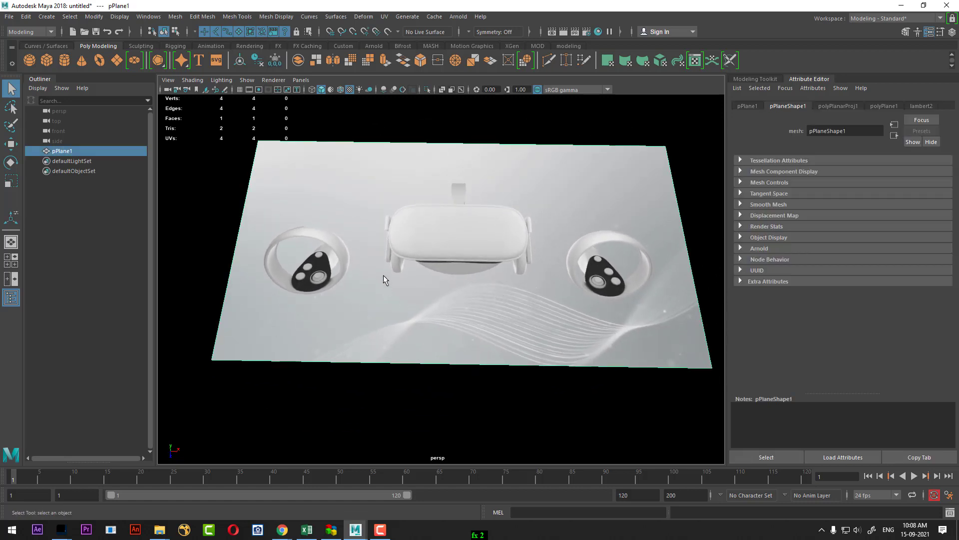
# - In the FX menu set, make the plane emit nParticles and preview playback
pyautogui.click(41, 33)
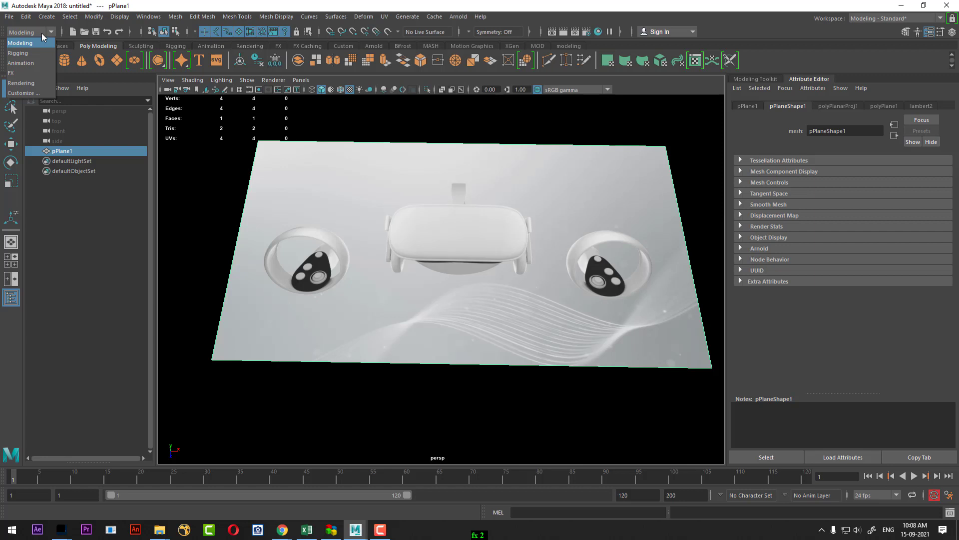
pyautogui.click(33, 73)
pyautogui.click(185, 19)
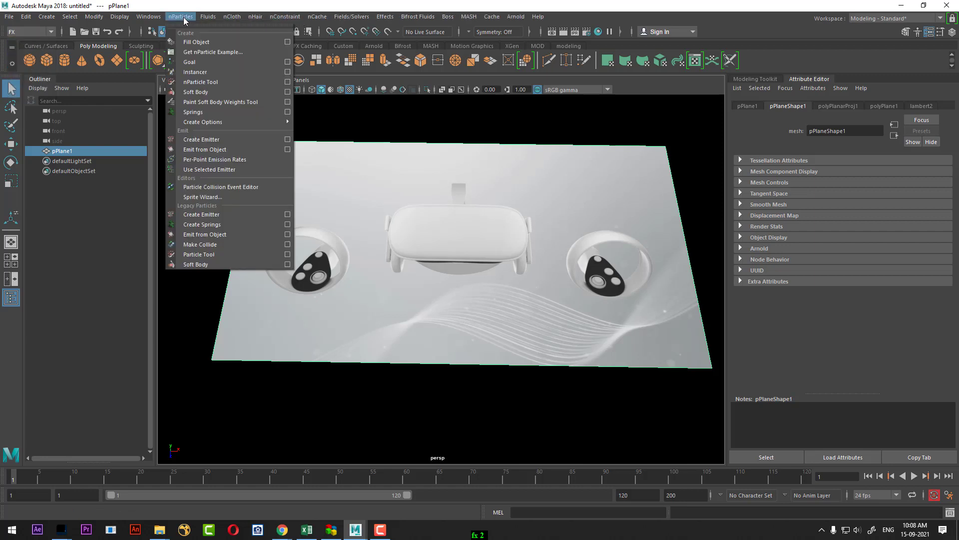
pyautogui.click(212, 150)
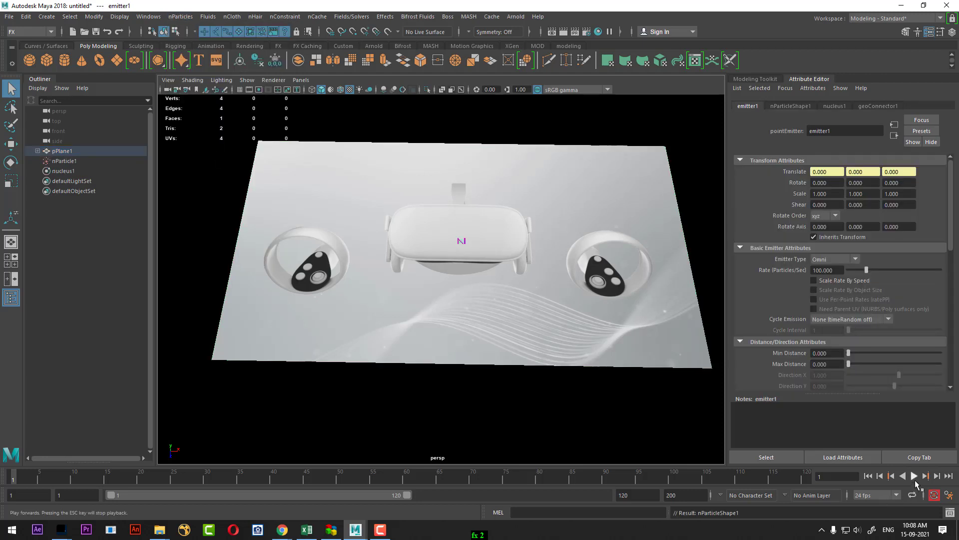
pyautogui.keyDown('alt'); pyautogui.moveTo(623, 369); pyautogui.dragTo(557, 330); pyautogui.keyUp('alt')
pyautogui.click(915, 476)
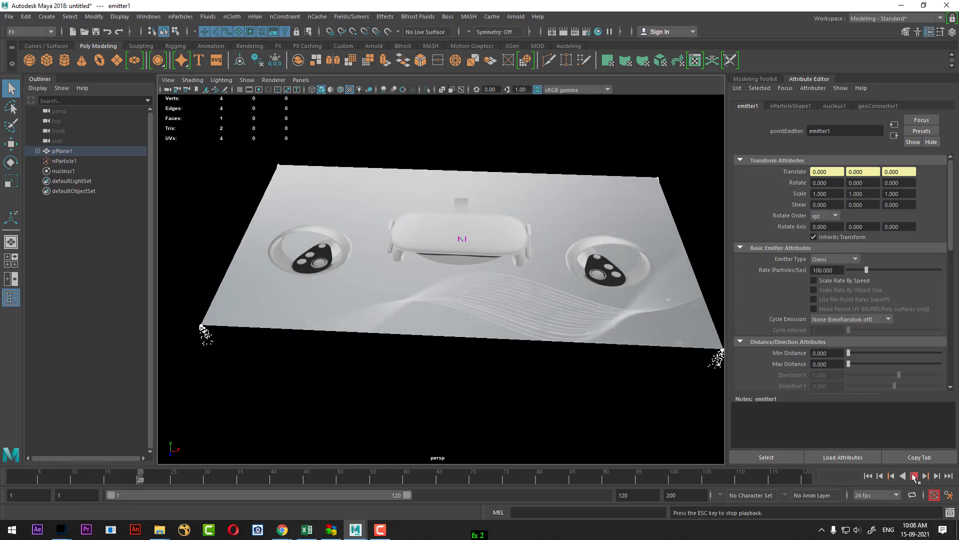
pyautogui.click(915, 475)
# - Change emitter1's type to Surface and replay so particles fall from the whole plane
pyautogui.keyDown('alt'); pyautogui.moveTo(550, 379); pyautogui.dragTo(466, 327); pyautogui.keyUp('alt')
pyautogui.moveTo(467, 328)
pyautogui.keyDown('alt'); pyautogui.mouseDown(button='right')
pyautogui.moveTo(439, 325)
pyautogui.moveTo(439, 340)
pyautogui.mouseUp(button='right'); pyautogui.keyUp('alt')
pyautogui.click(831, 258)
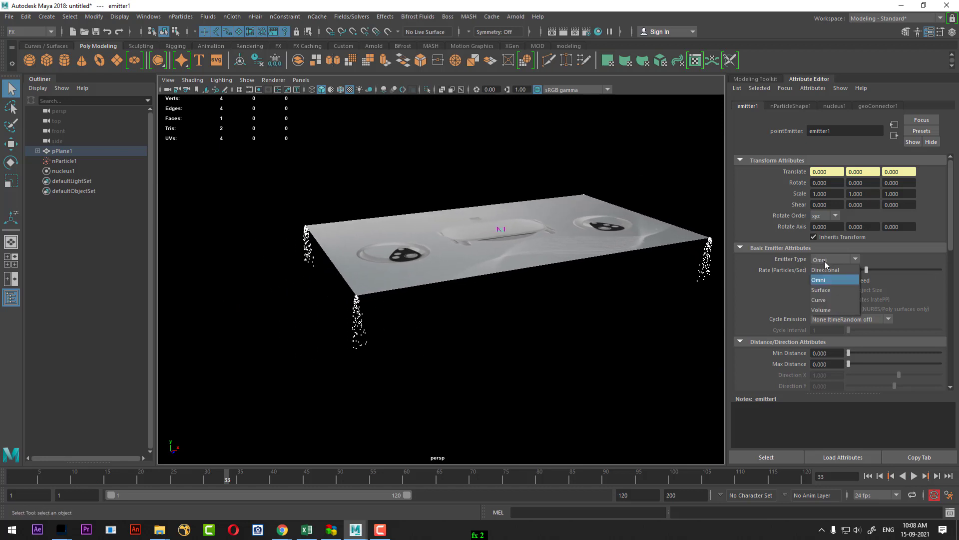
pyautogui.click(826, 292)
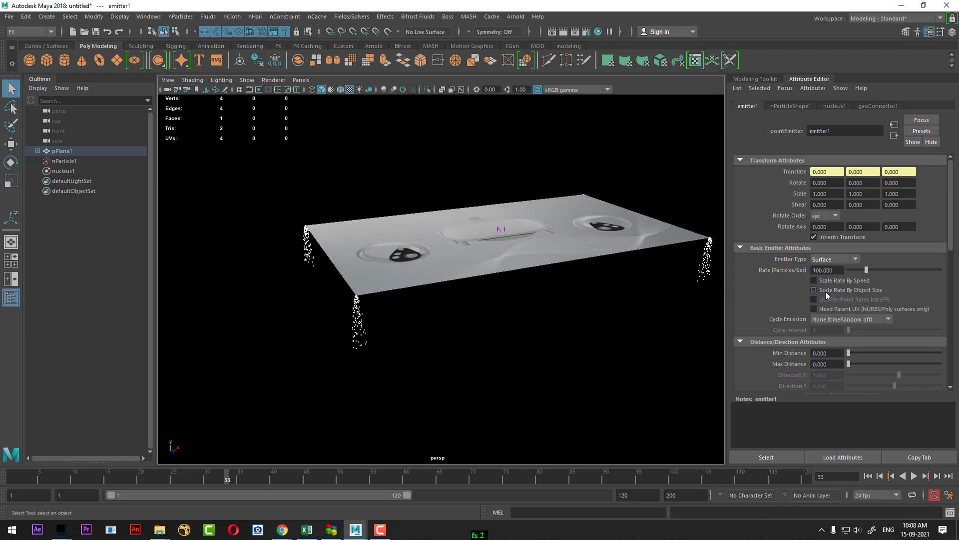
pyautogui.click(868, 475)
pyautogui.click(914, 476)
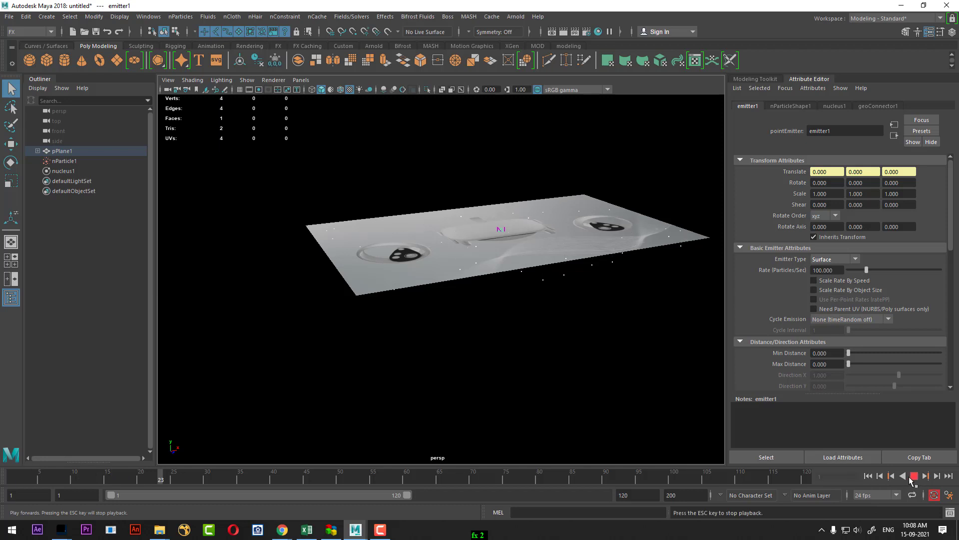
pyautogui.click(914, 476)
pyautogui.moveTo(530, 365)
pyautogui.keyDown('alt'); pyautogui.mouseDown()
pyautogui.moveTo(514, 381)
pyautogui.moveTo(536, 355)
pyautogui.moveTo(535, 364)
pyautogui.moveTo(403, 343)
pyautogui.moveTo(456, 331)
pyautogui.moveTo(446, 365)
pyautogui.mouseUp(); pyautogui.keyUp('alt')
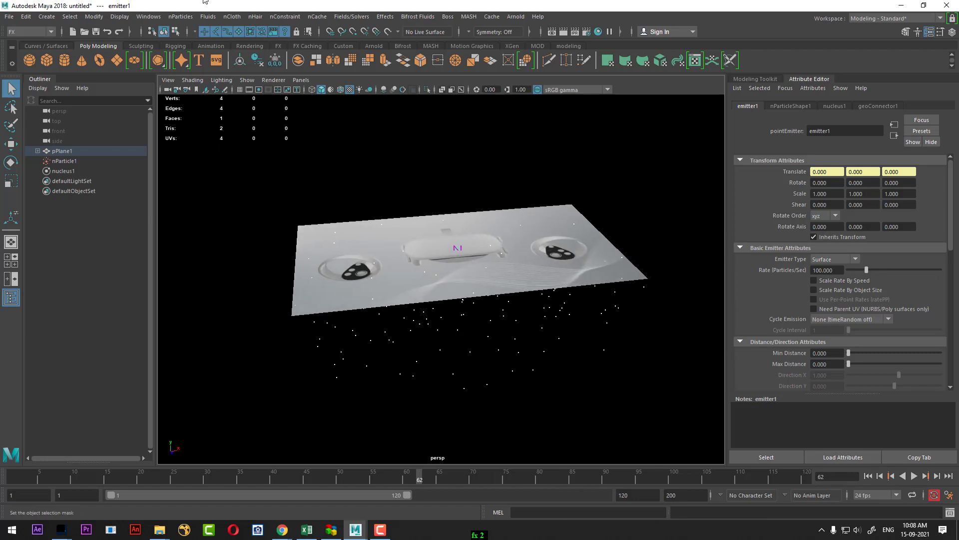
pyautogui.click(181, 17)
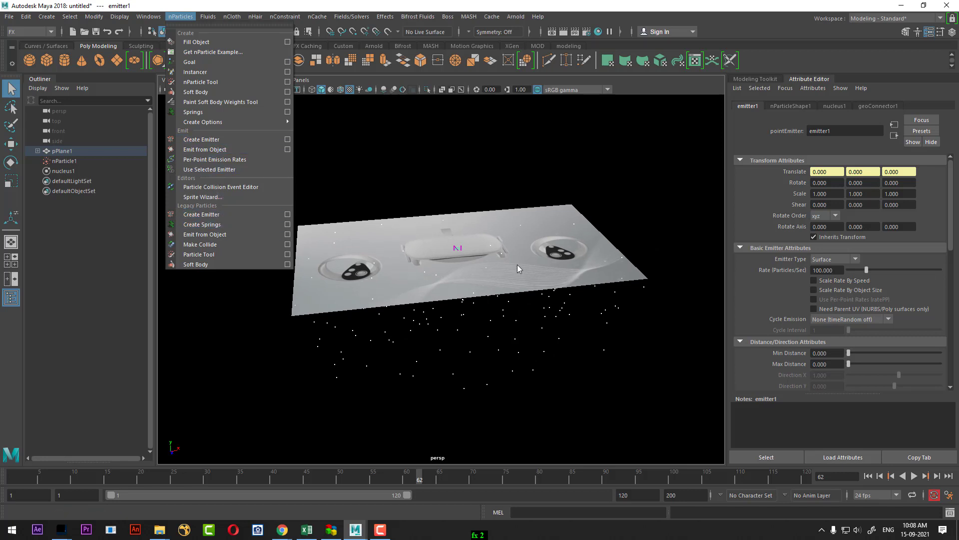
# - Select nParticle1 and scroll emitter1's attributes down to Texture Emission Attributes
pyautogui.click(537, 160)
pyautogui.click(447, 365)
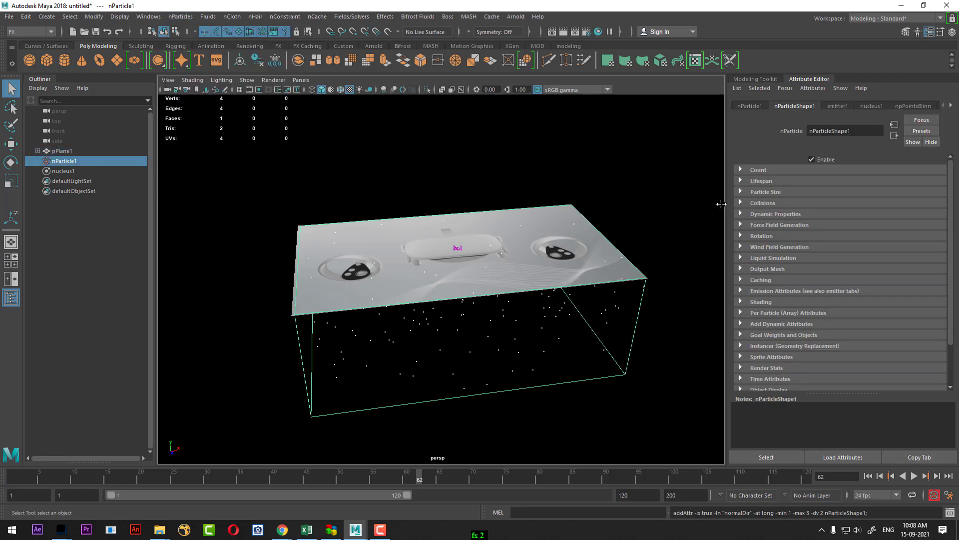
pyautogui.click(753, 107)
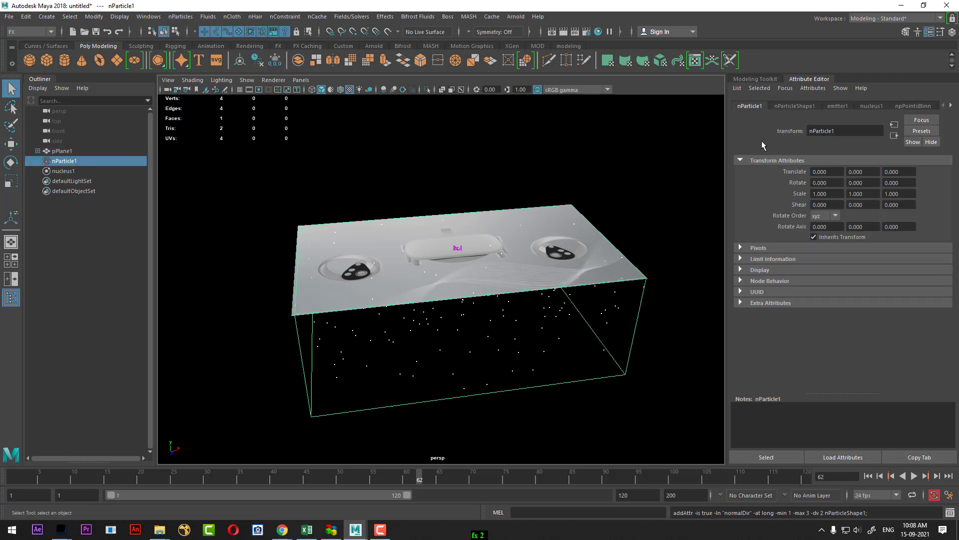
pyautogui.click(795, 105)
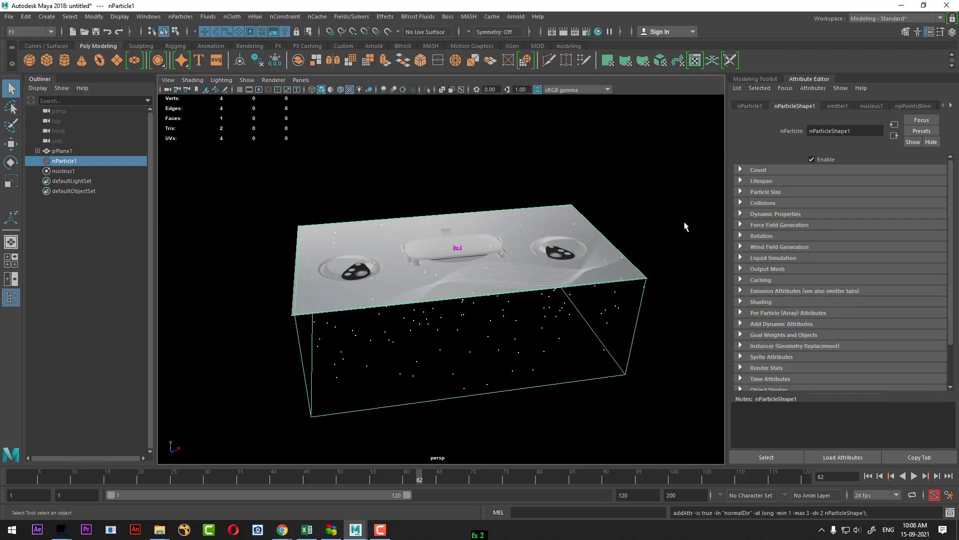
pyautogui.keyDown('alt'); pyautogui.moveTo(588, 241); pyautogui.dragTo(545, 244); pyautogui.keyUp('alt')
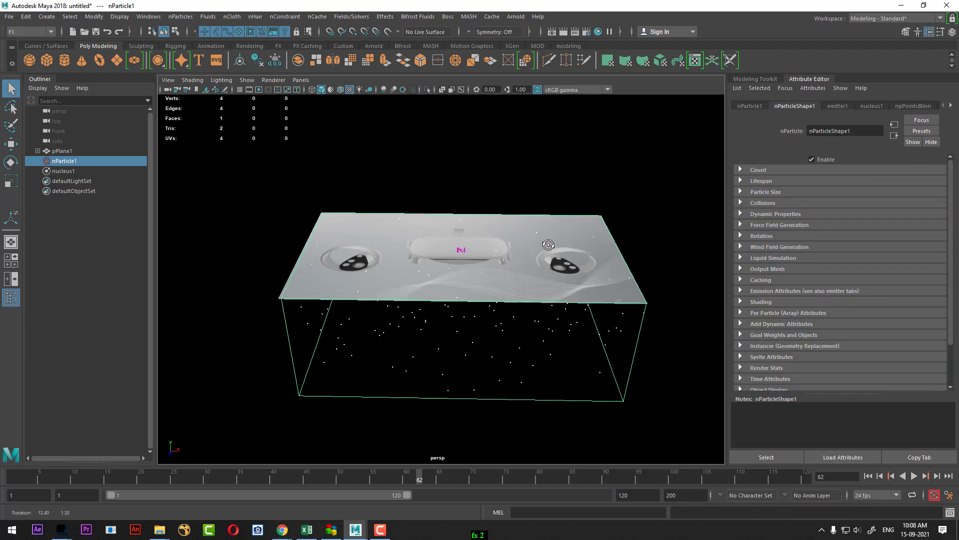
pyautogui.click(837, 106)
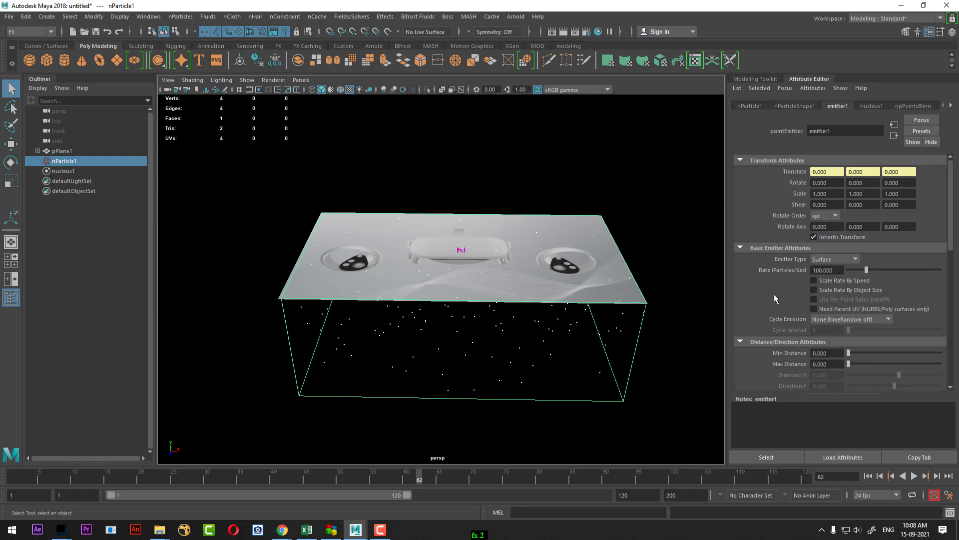
pyautogui.keyDown('alt'); pyautogui.moveTo(606, 282); pyautogui.dragTo(600, 277); pyautogui.keyUp('alt')
pyautogui.scroll(-2, 873, 305)
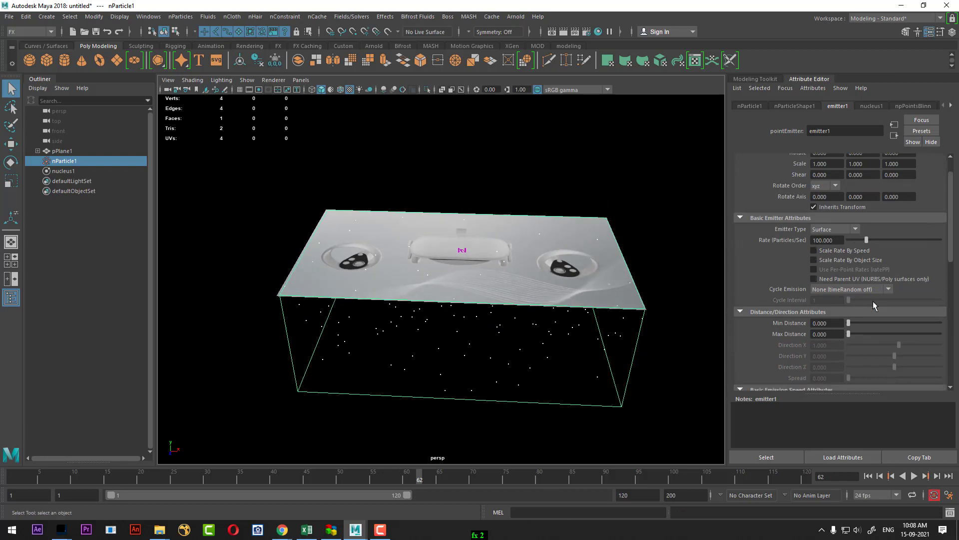
pyautogui.scroll(-5, 805, 329)
pyautogui.scroll(-5, 793, 331)
pyautogui.scroll(-2, 782, 325)
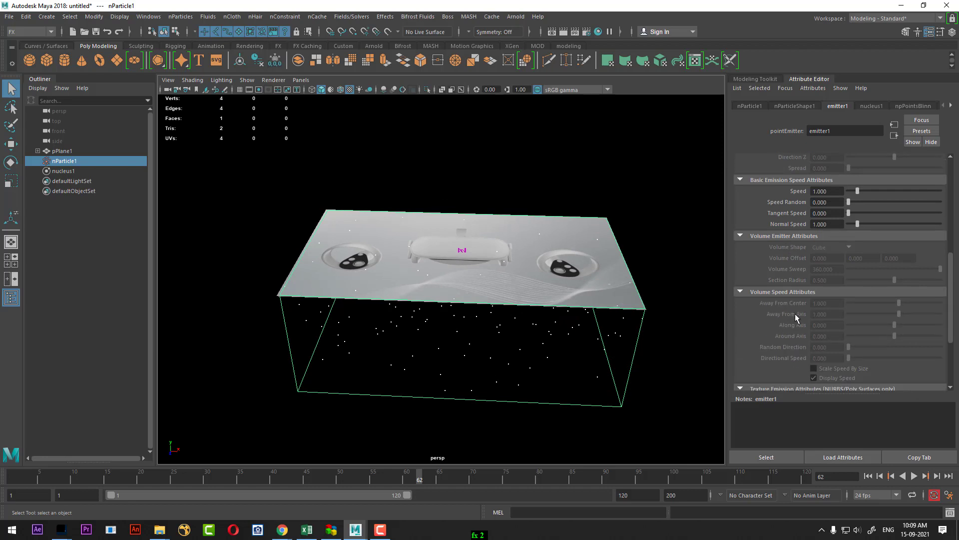
pyautogui.scroll(-5, 797, 317)
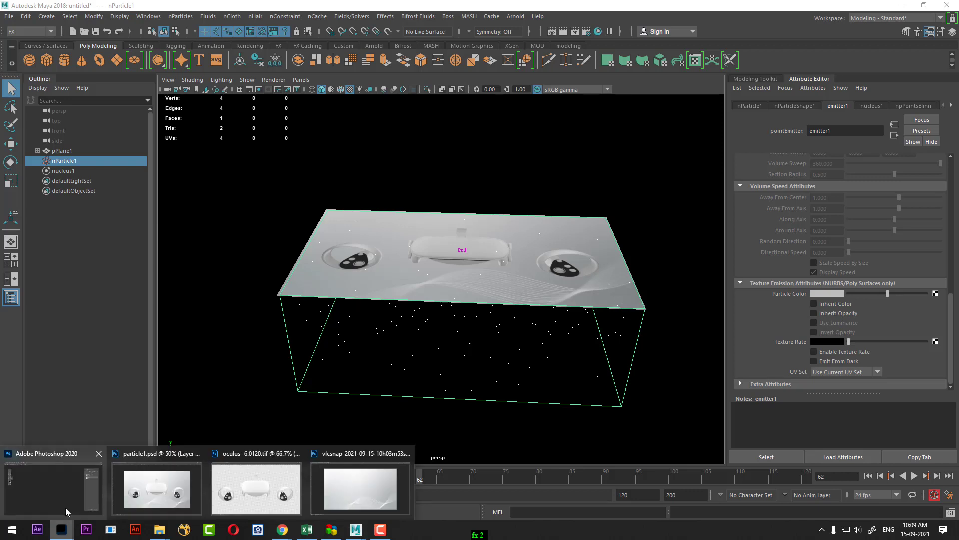
pyautogui.click(64, 506)
# - Add a black Solid Color fill layer beneath the headset artwork
pyautogui.click(729, 213)
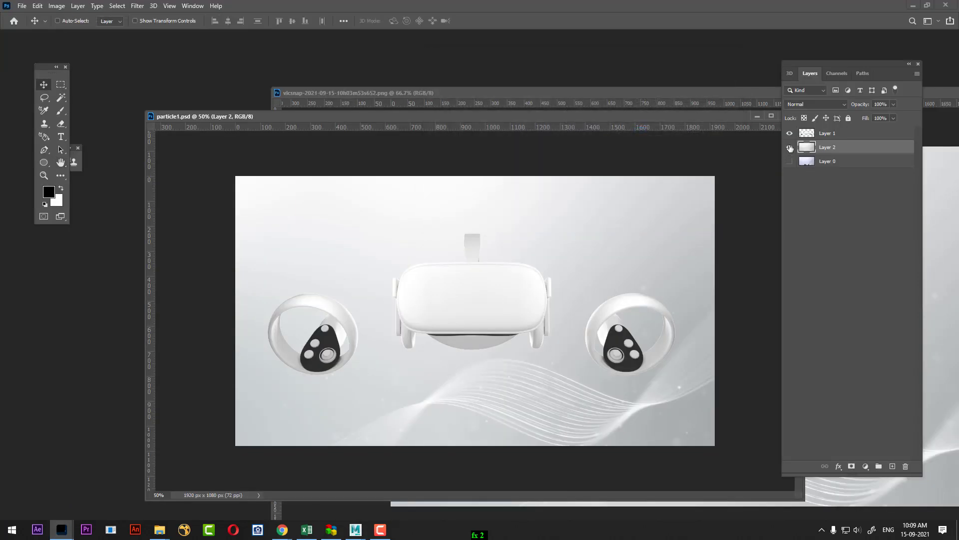
pyautogui.click(865, 466)
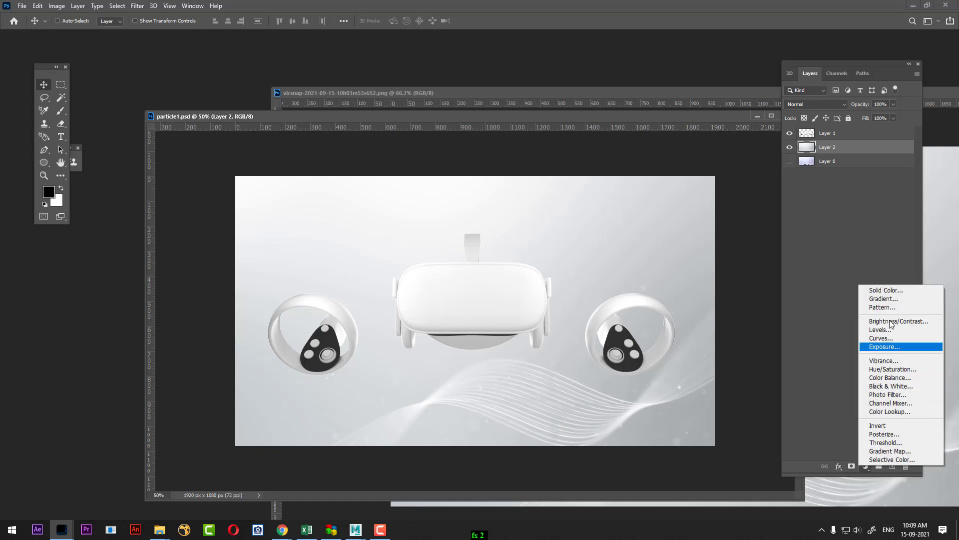
pyautogui.click(885, 290)
pyautogui.click(861, 120)
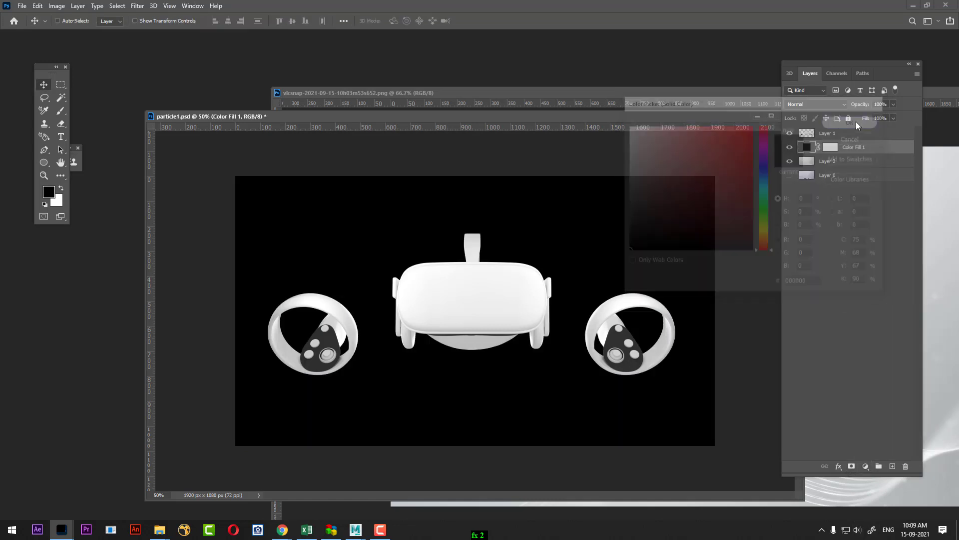
pyautogui.hotkey('ctrl', 'shift', 'alt', 'n')
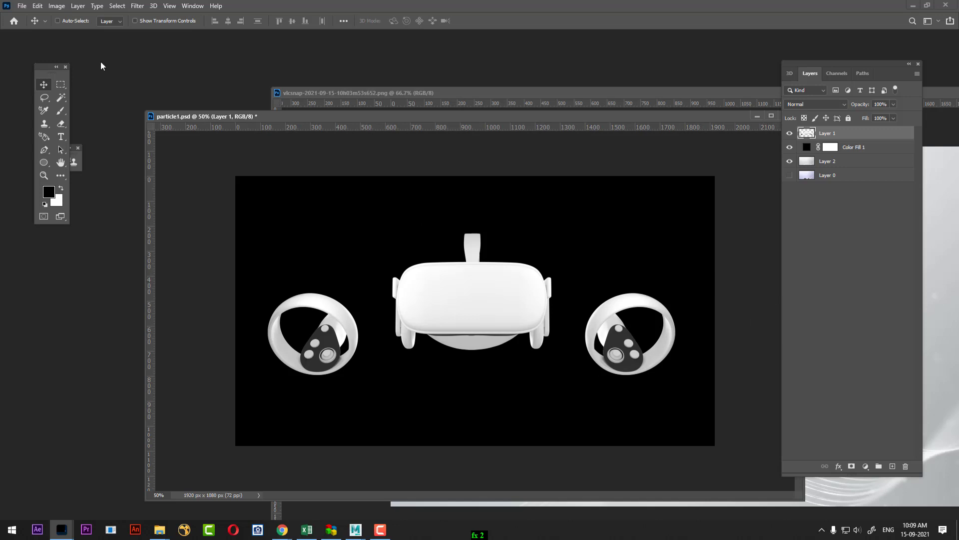
# - Add a Hue/Saturation adjustment layer with Saturation at -100
pyautogui.click(57, 6)
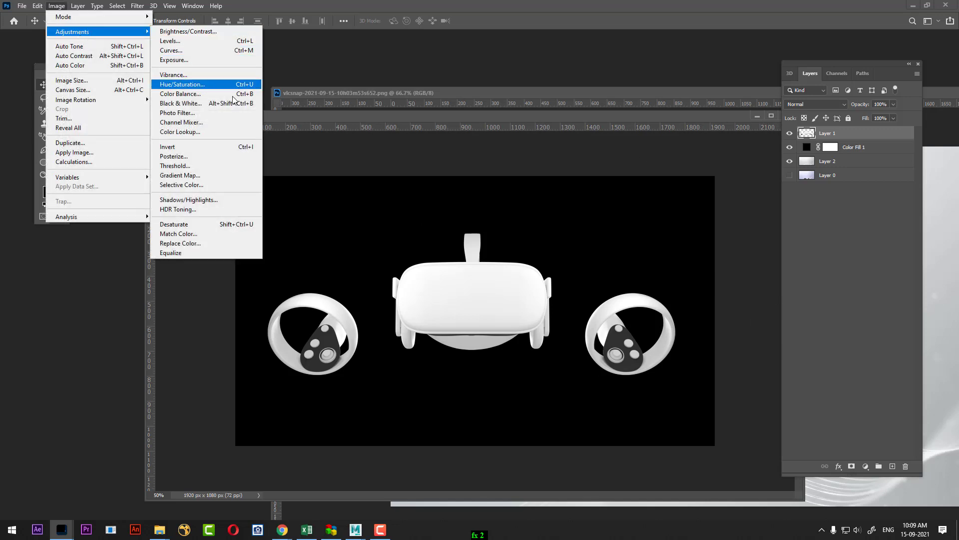
pyautogui.moveTo(72, 31)
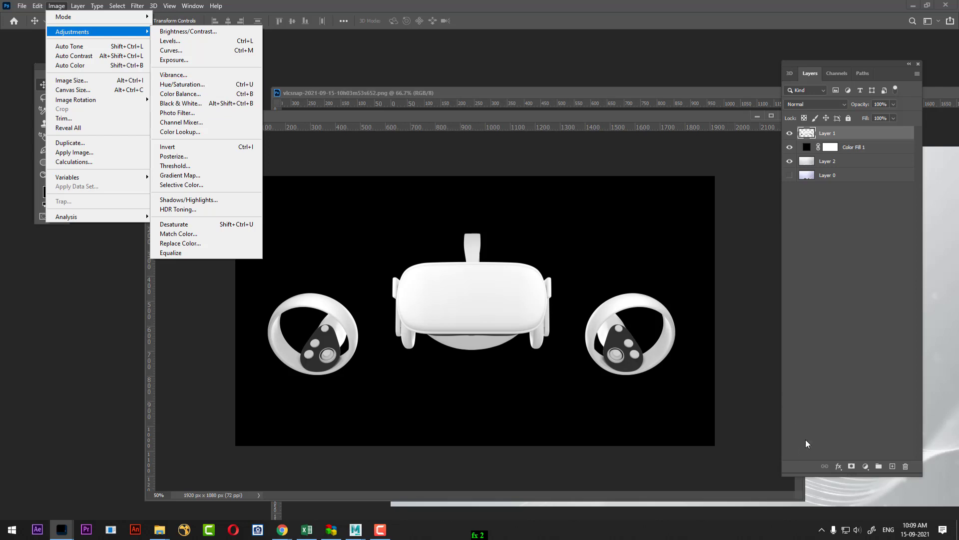
pyautogui.click(808, 443)
pyautogui.click(865, 466)
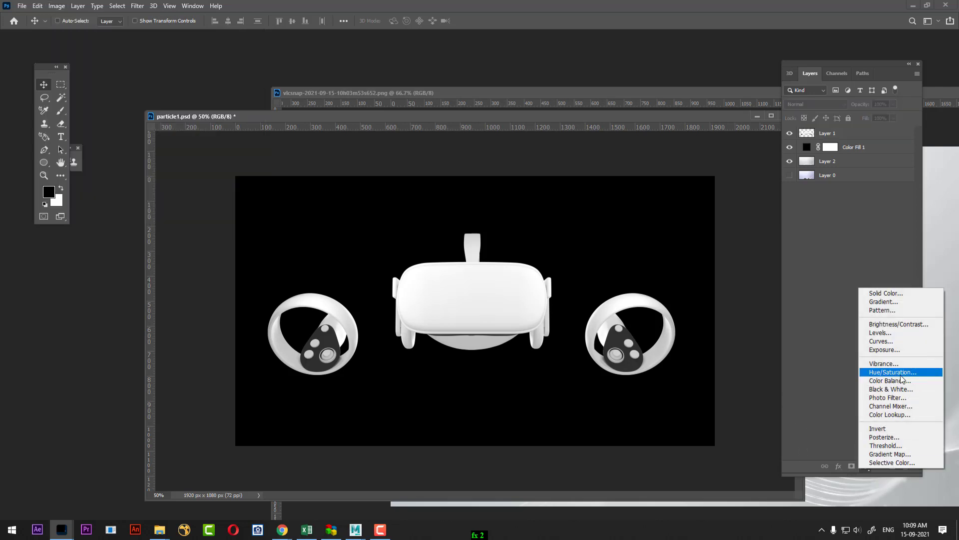
pyautogui.click(894, 372)
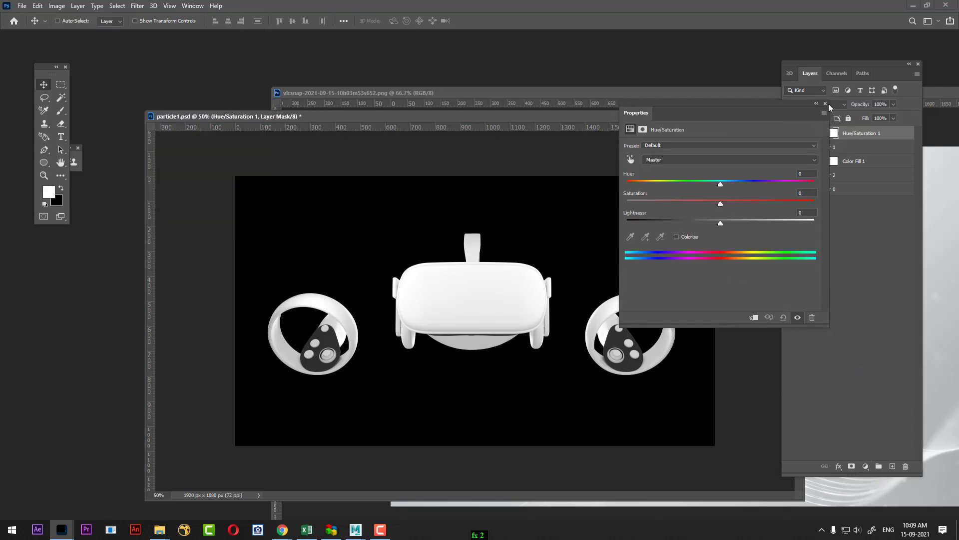
pyautogui.moveTo(720, 203)
pyautogui.mouseDown()
pyautogui.moveTo(624, 204)
pyautogui.moveTo(877, 227)
pyautogui.mouseUp()
pyautogui.moveTo(623, 234); pyautogui.dragTo(624, 229)
pyautogui.click(825, 103)
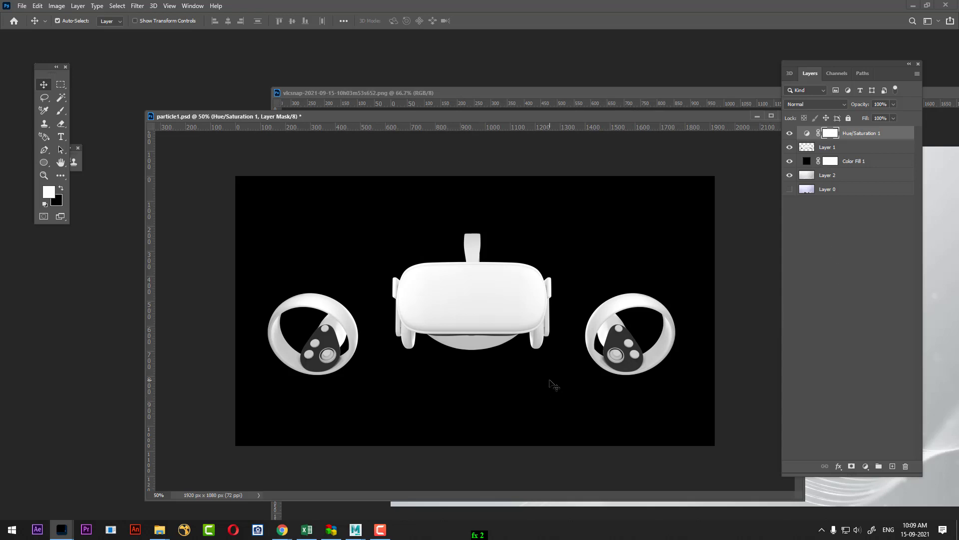
# - Save a copy of the image as the JPEG alpha.jpg
pyautogui.hotkey('ctrl', 'shift', 's')
pyautogui.click(464, 296)
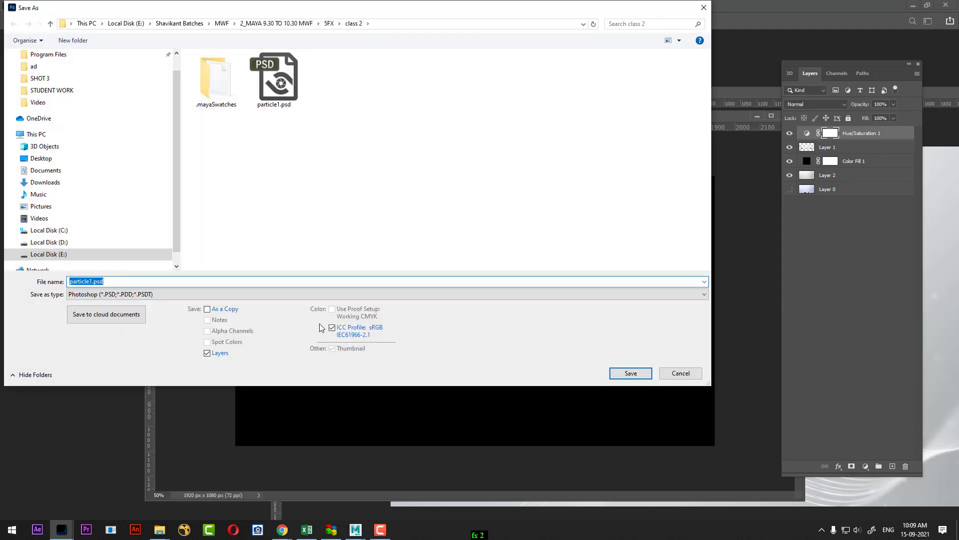
pyautogui.write('alpha')
pyautogui.press('Tab')
pyautogui.press('j')
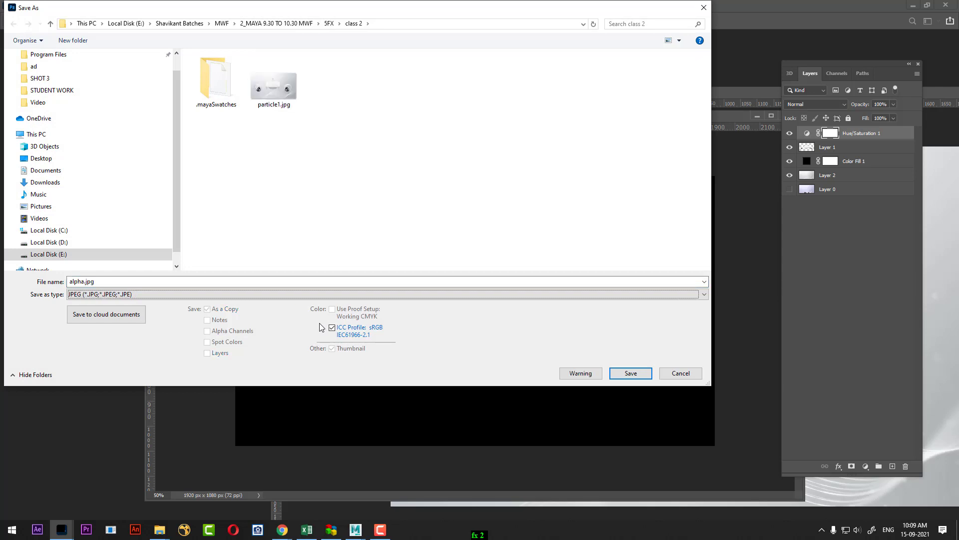
pyautogui.press('Return')
pyautogui.press('Return')
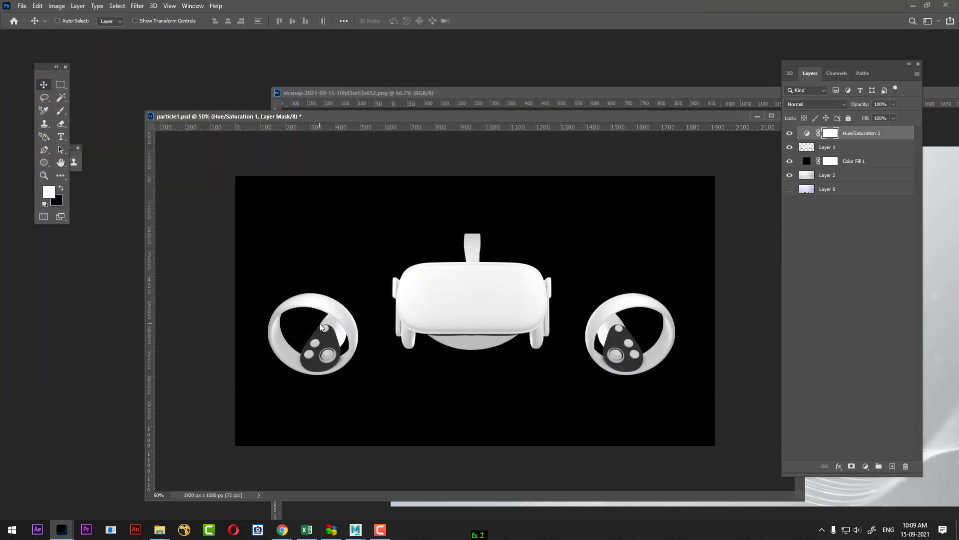
# - Drive emitter1's Texture Rate with a file texture loading alpha.jpg and preview playback
pyautogui.click(449, 492)
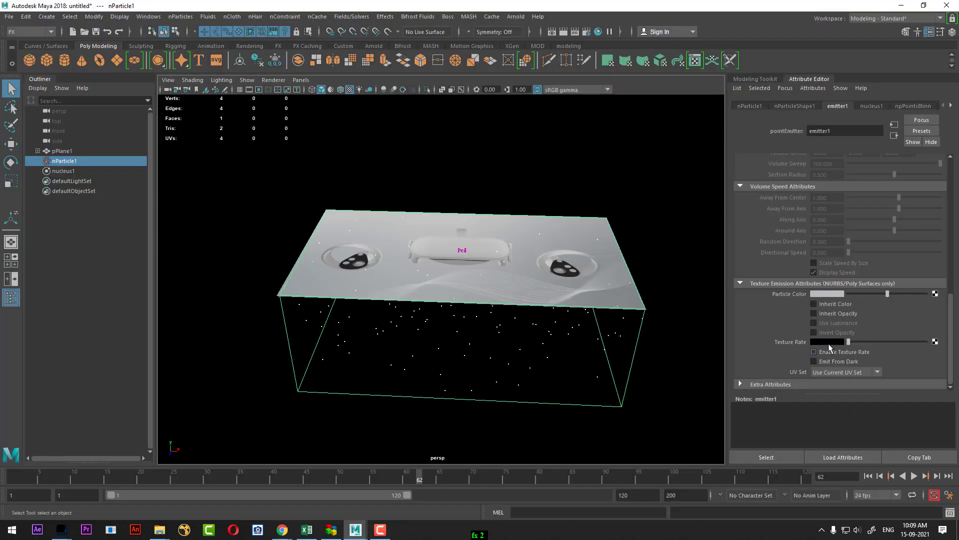
pyautogui.click(934, 342)
pyautogui.click(594, 181)
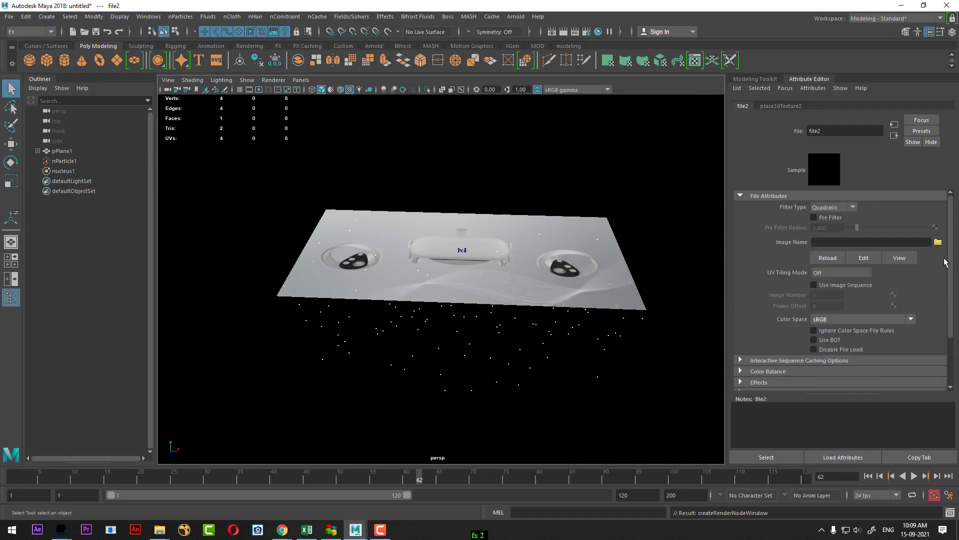
pyautogui.click(938, 242)
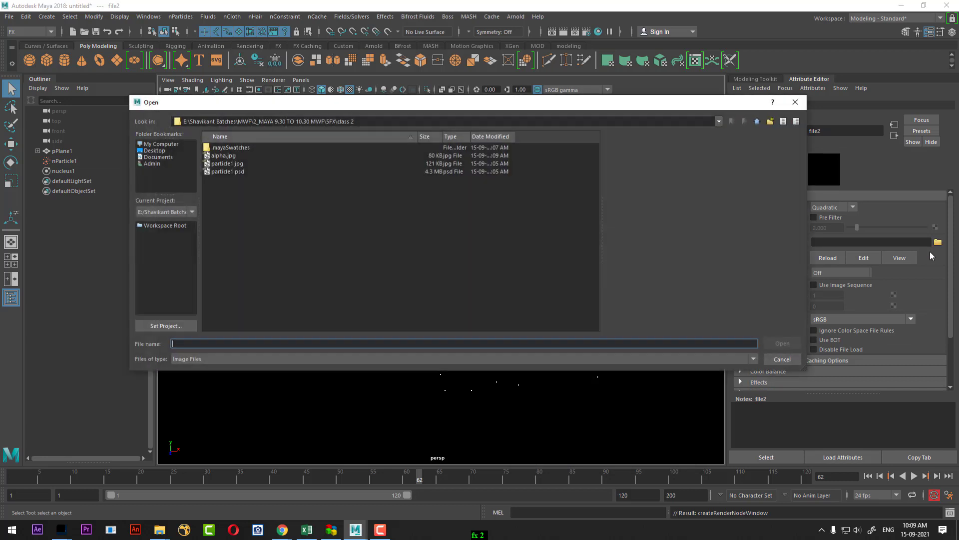
pyautogui.click(223, 155)
pyautogui.doubleClick(223, 155)
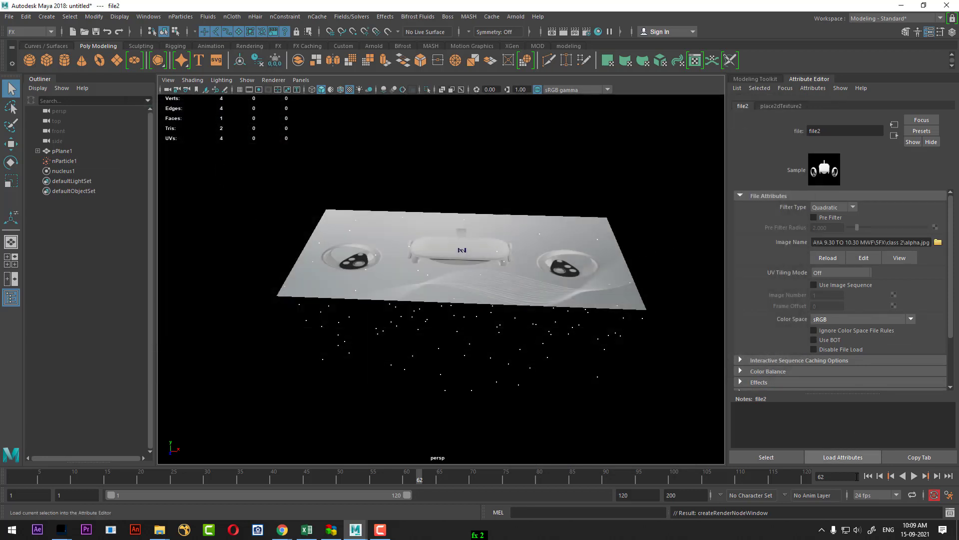
pyautogui.click(868, 476)
pyautogui.click(915, 476)
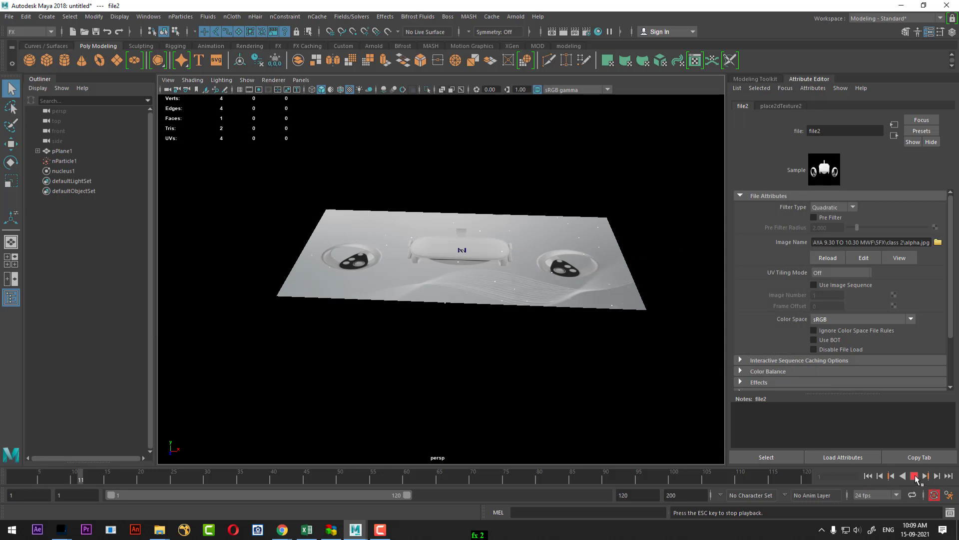
pyautogui.click(915, 476)
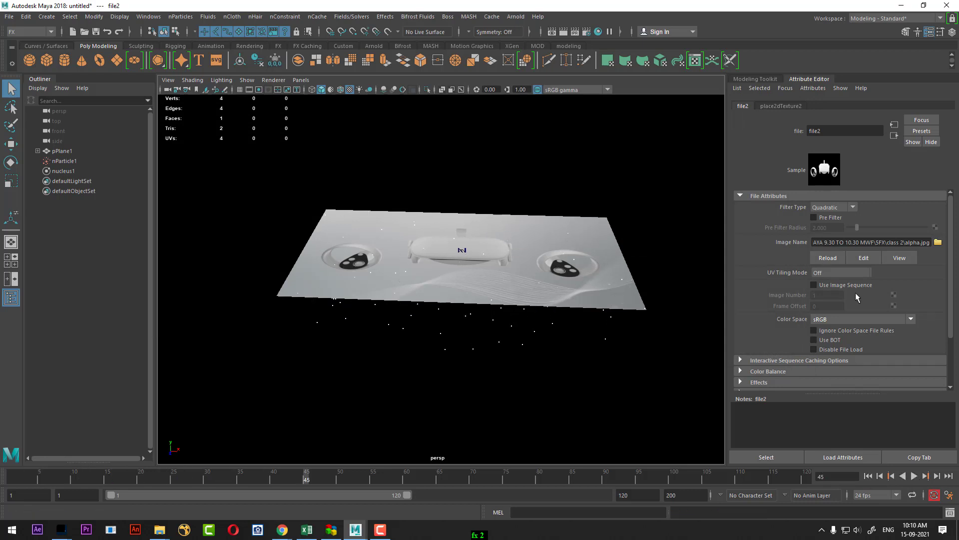
pyautogui.click(894, 138)
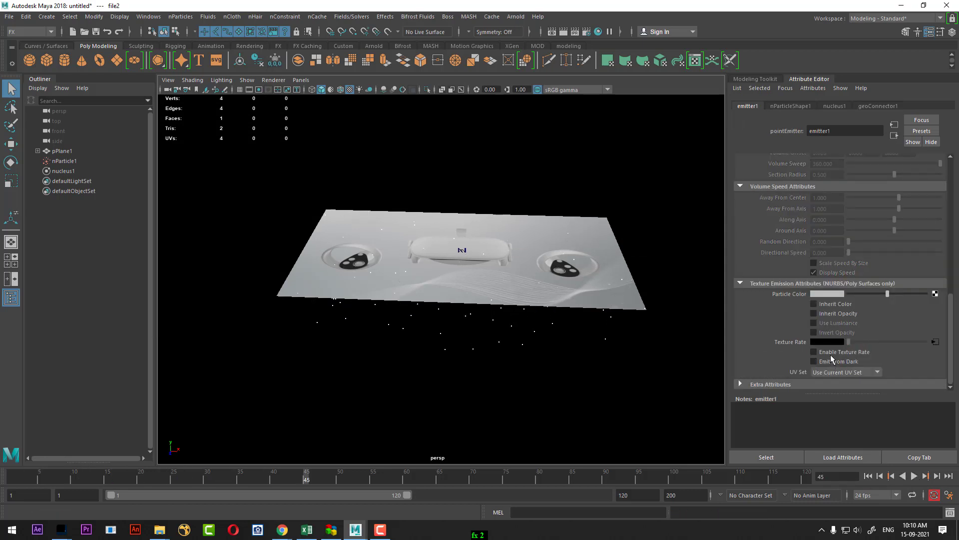
# - Enable Texture Rate on emitter1 and preview the simulation
pyautogui.click(831, 352)
pyautogui.click(867, 476)
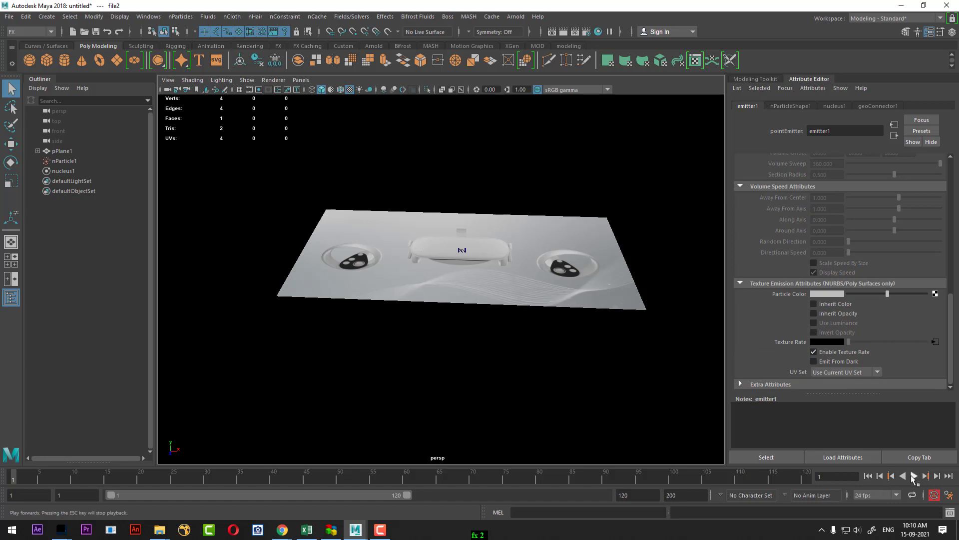
pyautogui.click(915, 476)
pyautogui.moveTo(533, 315)
pyautogui.keyDown('alt'); pyautogui.mouseDown()
pyautogui.moveTo(533, 286)
pyautogui.moveTo(533, 313)
pyautogui.mouseUp(); pyautogui.keyUp('alt')
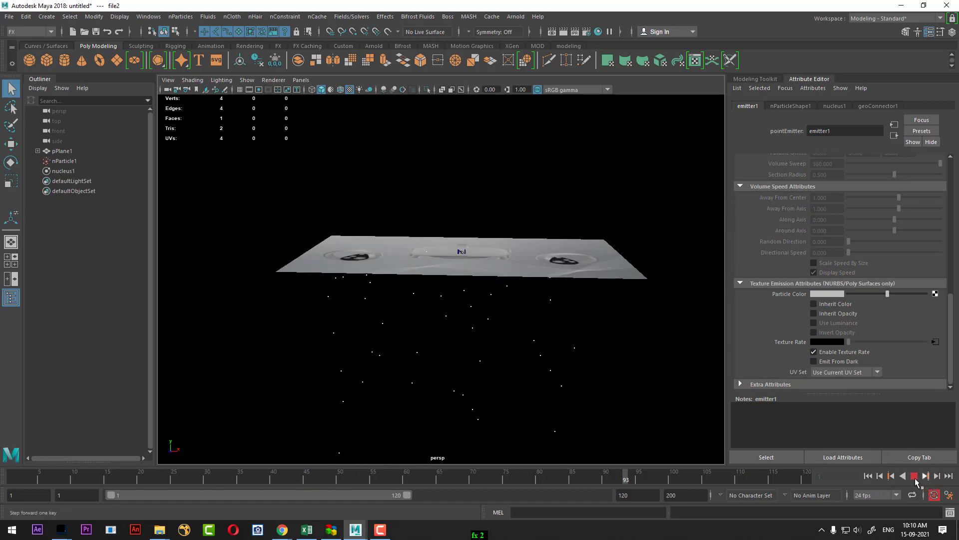
pyautogui.click(915, 477)
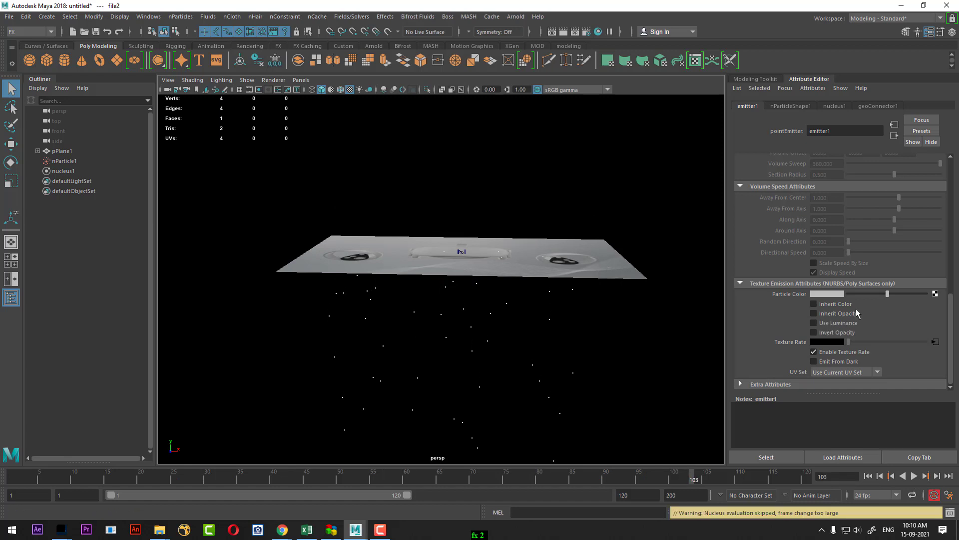
# - Raise the emission rate to 1000 particles per second, preview it, and select nucleus1
pyautogui.click(790, 106)
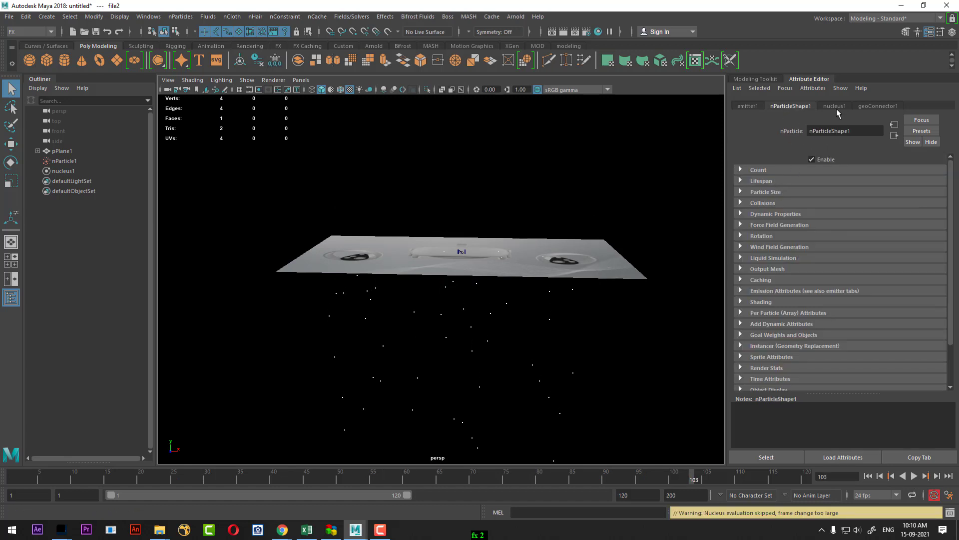
pyautogui.click(65, 161)
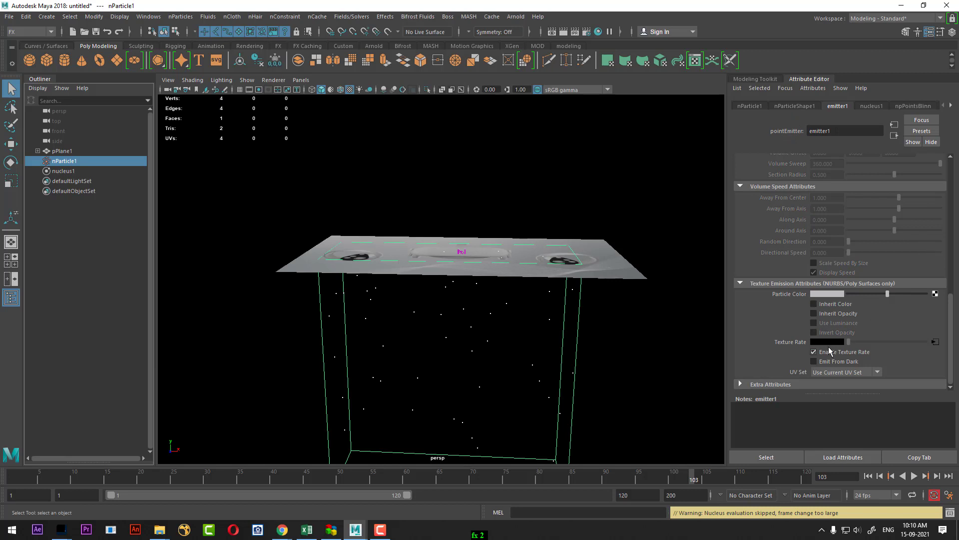
pyautogui.scroll(5, 855, 306)
pyautogui.scroll(8, 856, 302)
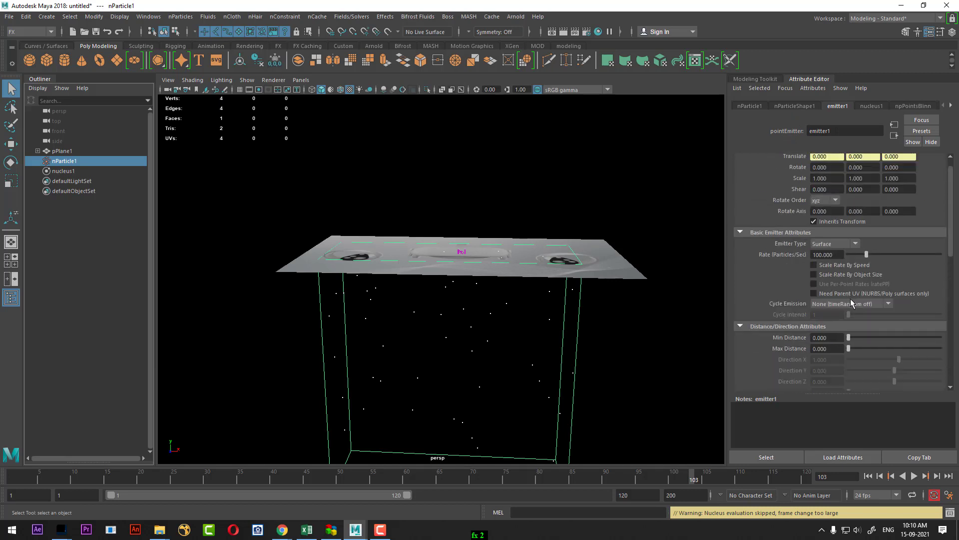
pyautogui.click(823, 254)
pyautogui.write('1000.000')
pyautogui.press('Return')
pyautogui.click(868, 476)
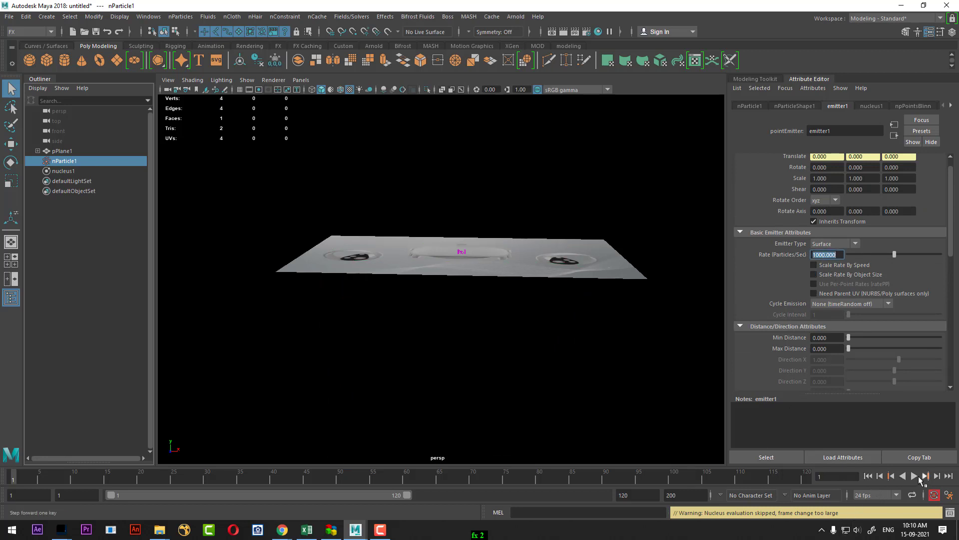
pyautogui.click(914, 476)
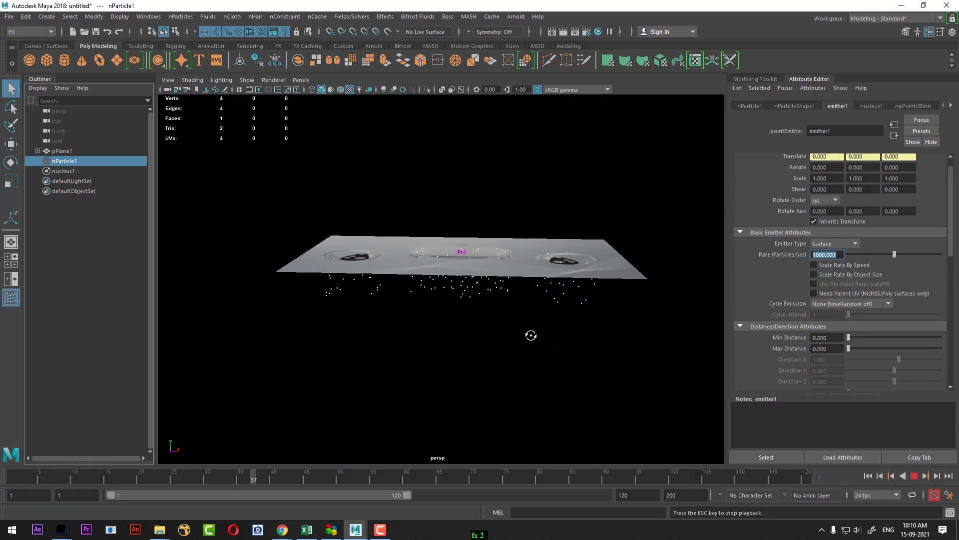
pyautogui.keyDown('alt'); pyautogui.moveTo(531, 336); pyautogui.dragTo(535, 359); pyautogui.keyUp('alt')
pyautogui.click(914, 476)
pyautogui.keyDown('alt'); pyautogui.moveTo(512, 390); pyautogui.dragTo(710, 384); pyautogui.keyUp('alt')
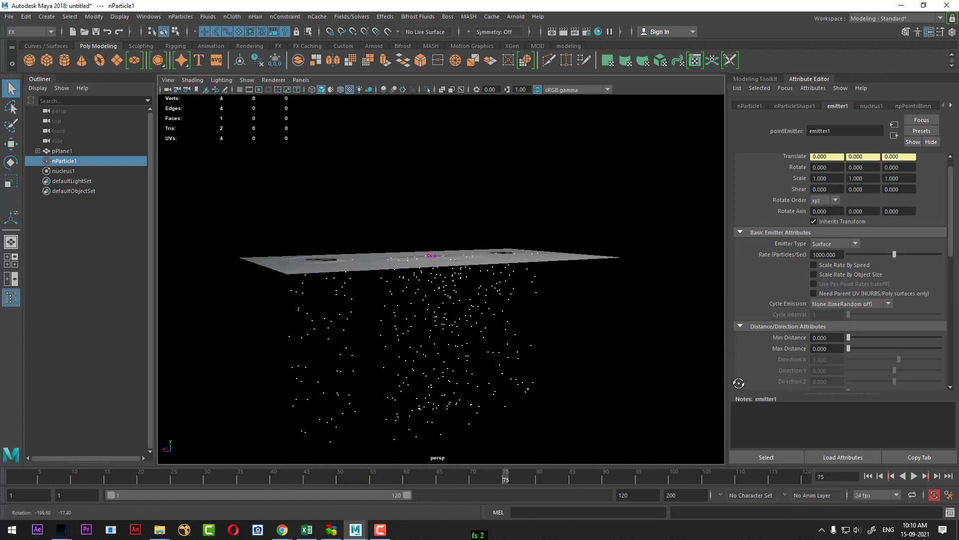
pyautogui.keyDown('alt'); pyautogui.moveTo(711, 383); pyautogui.dragTo(692, 394); pyautogui.keyUp('alt')
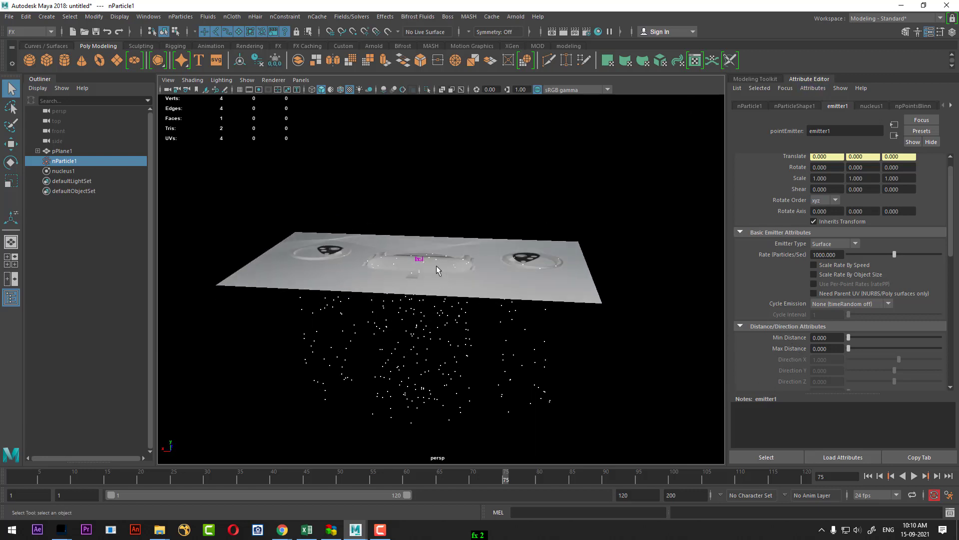
pyautogui.click(56, 172)
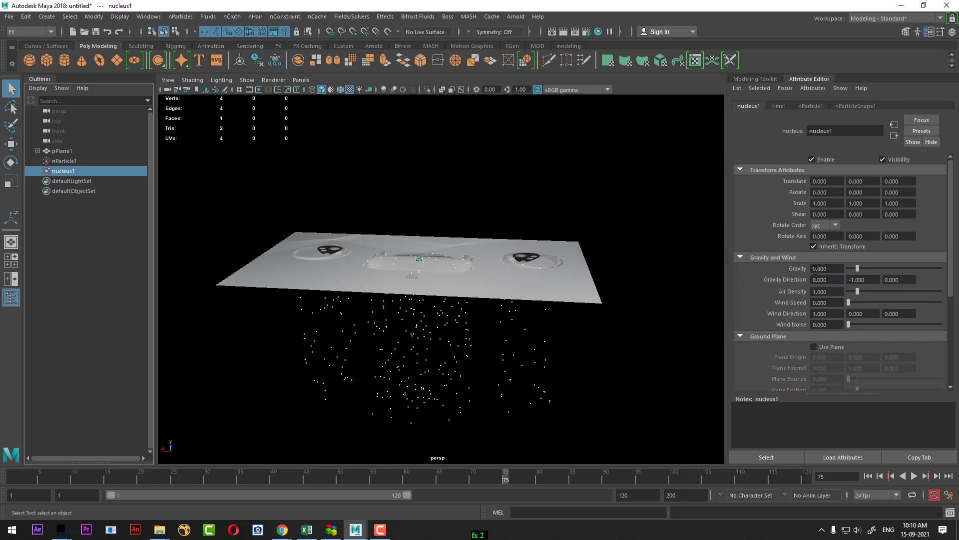
# - Set nucleus1 gravity to -9.8 and play back the rising particles
pyautogui.click(815, 270)
pyautogui.write('-')
pyautogui.press('Return')
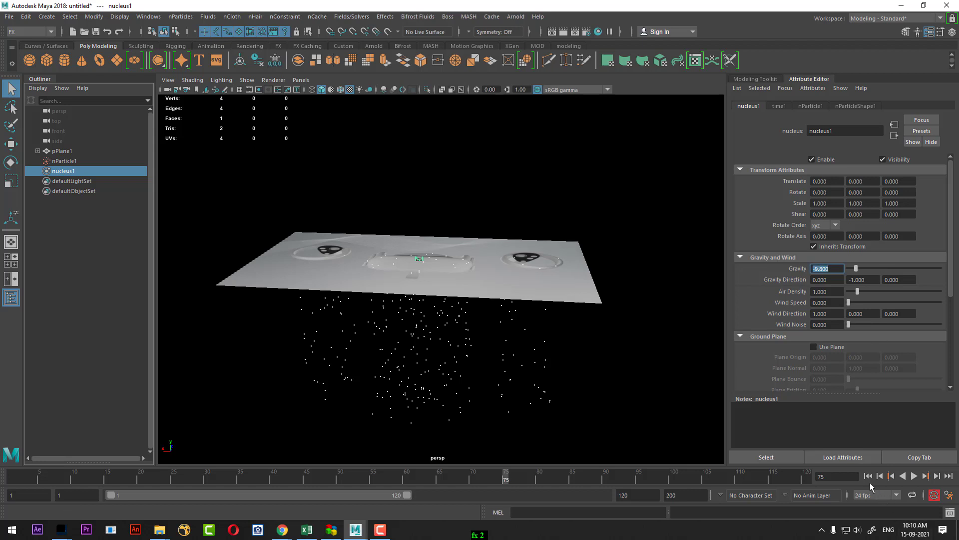
pyautogui.click(868, 476)
pyautogui.click(915, 476)
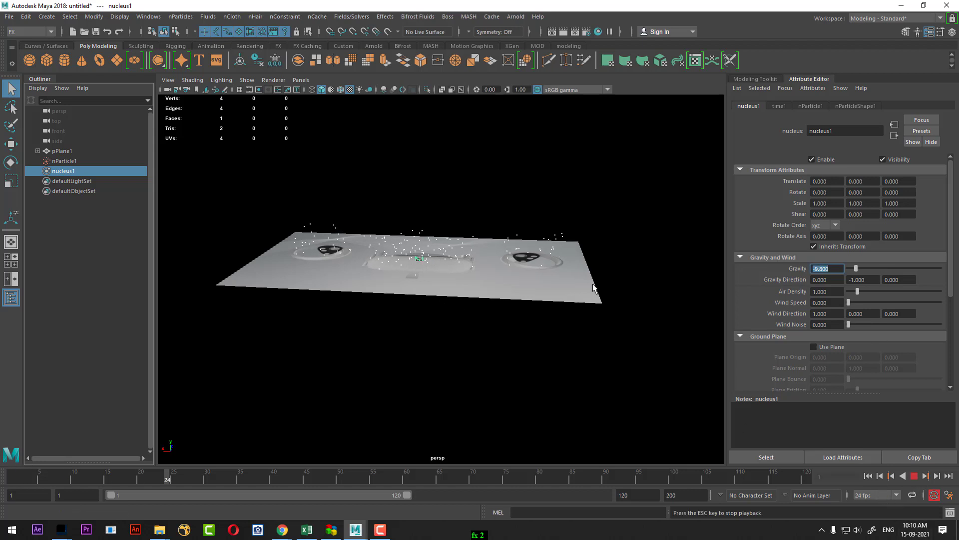
pyautogui.moveTo(543, 327)
pyautogui.keyDown('alt'); pyautogui.mouseDown()
pyautogui.moveTo(647, 325)
pyautogui.moveTo(554, 375)
pyautogui.moveTo(582, 373)
pyautogui.moveTo(572, 349)
pyautogui.moveTo(565, 391)
pyautogui.mouseUp(); pyautogui.keyUp('alt')
pyautogui.click(908, 476)
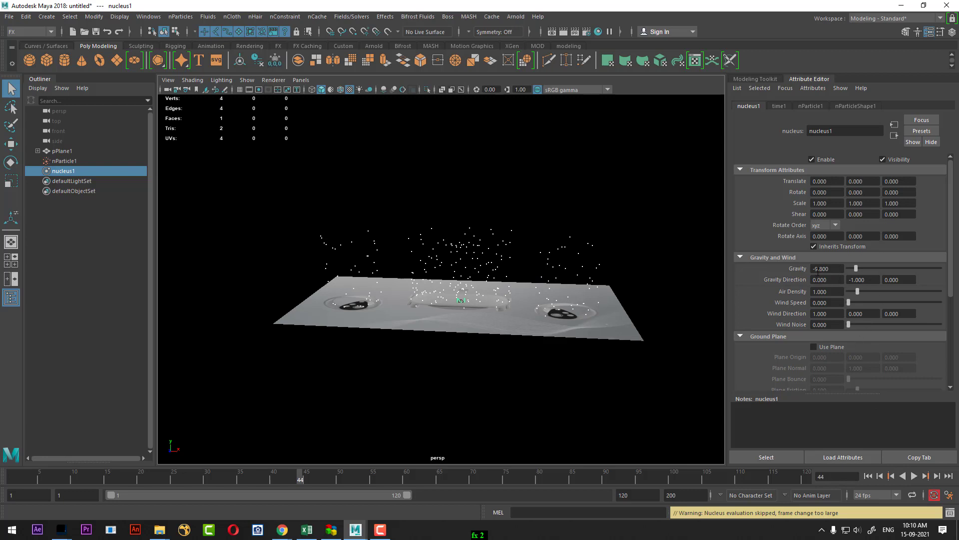
# - Change gravity to -1 and replay so particles drift slowly upward
pyautogui.click(815, 268)
pyautogui.moveTo(450, 354)
pyautogui.keyDown('alt'); pyautogui.mouseDown()
pyautogui.moveTo(493, 343)
pyautogui.moveTo(549, 380)
pyautogui.mouseUp(); pyautogui.keyUp('alt')
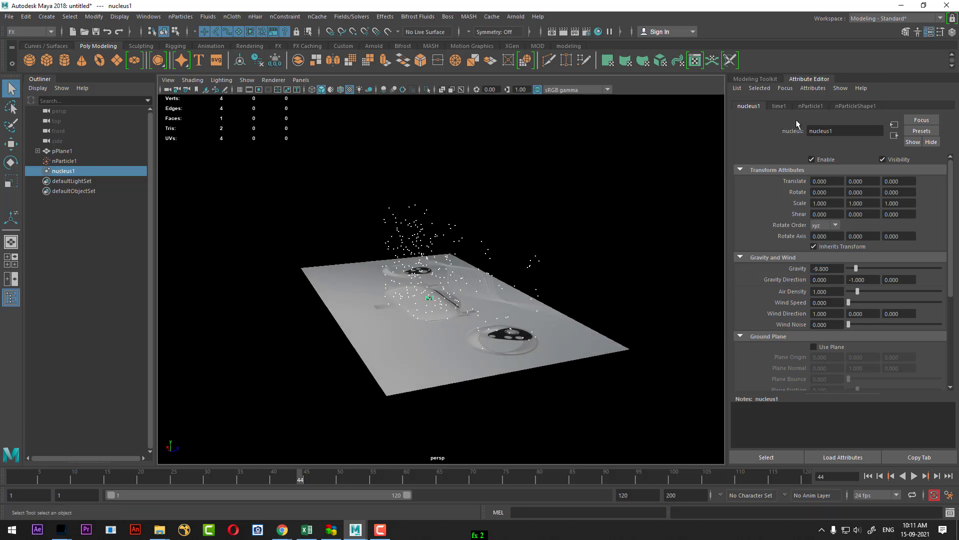
pyautogui.click(840, 266)
pyautogui.write('-1.000')
pyautogui.press('Return')
pyautogui.click(868, 476)
pyautogui.click(914, 475)
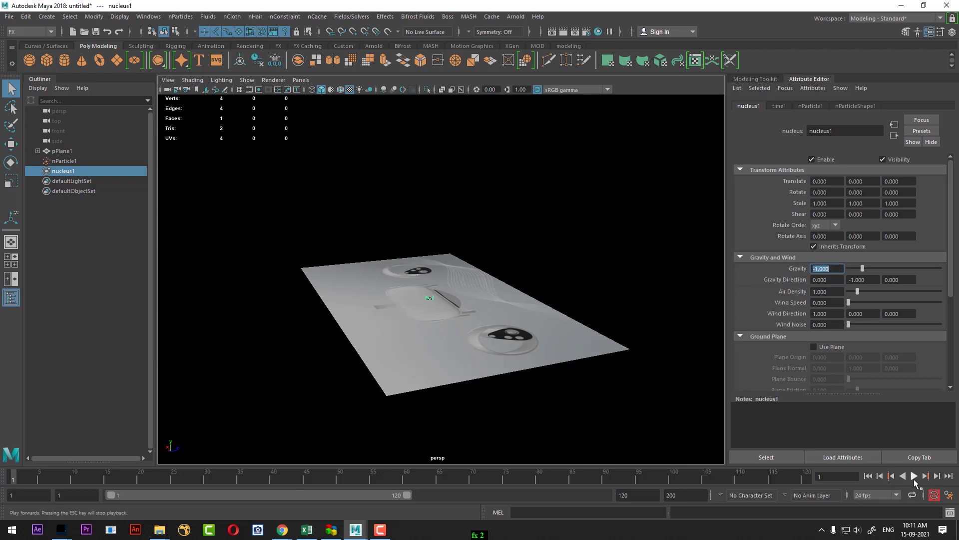
pyautogui.click(914, 475)
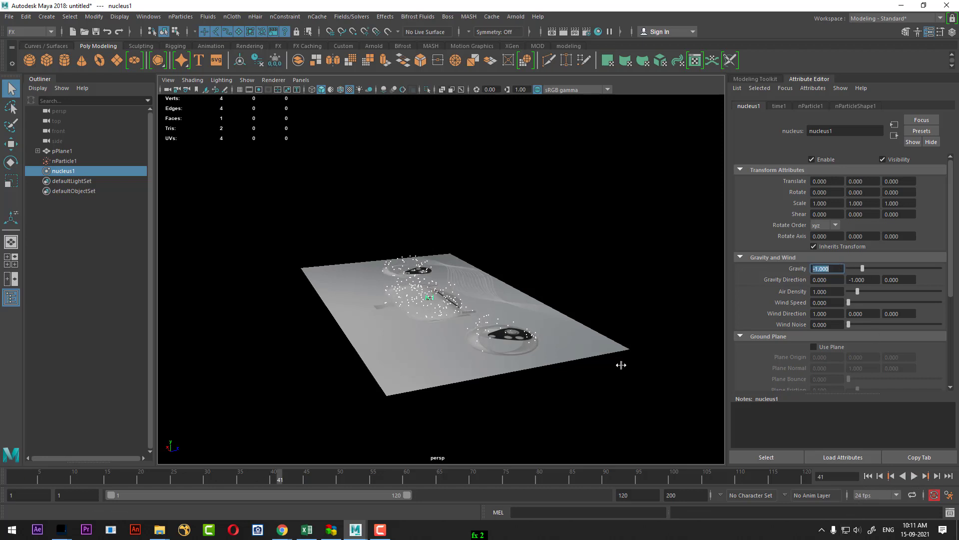
pyautogui.moveTo(619, 365)
pyautogui.keyDown('alt'); pyautogui.mouseDown()
pyautogui.moveTo(625, 334)
pyautogui.moveTo(565, 349)
pyautogui.moveTo(657, 313)
pyautogui.moveTo(552, 410)
pyautogui.moveTo(541, 368)
pyautogui.mouseUp(); pyautogui.keyUp('alt')
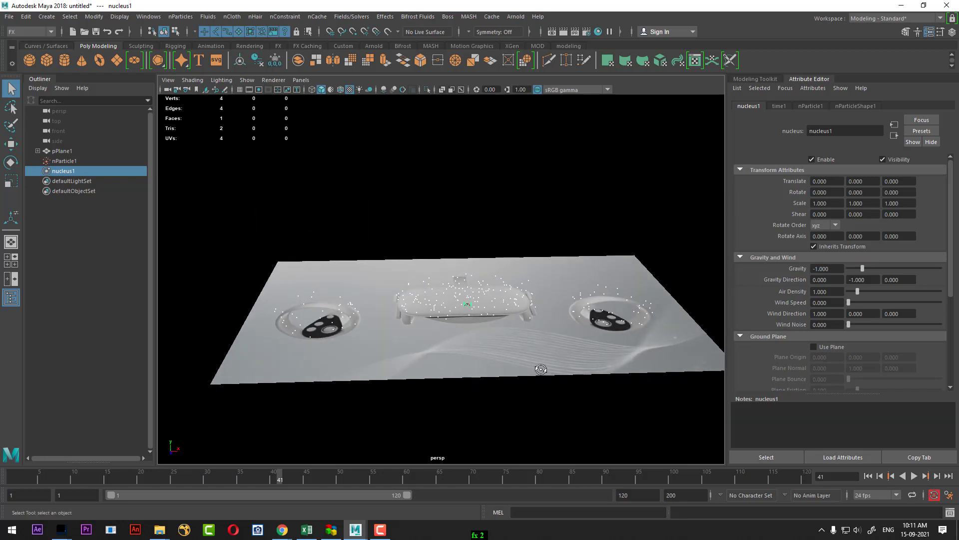
pyautogui.click(809, 106)
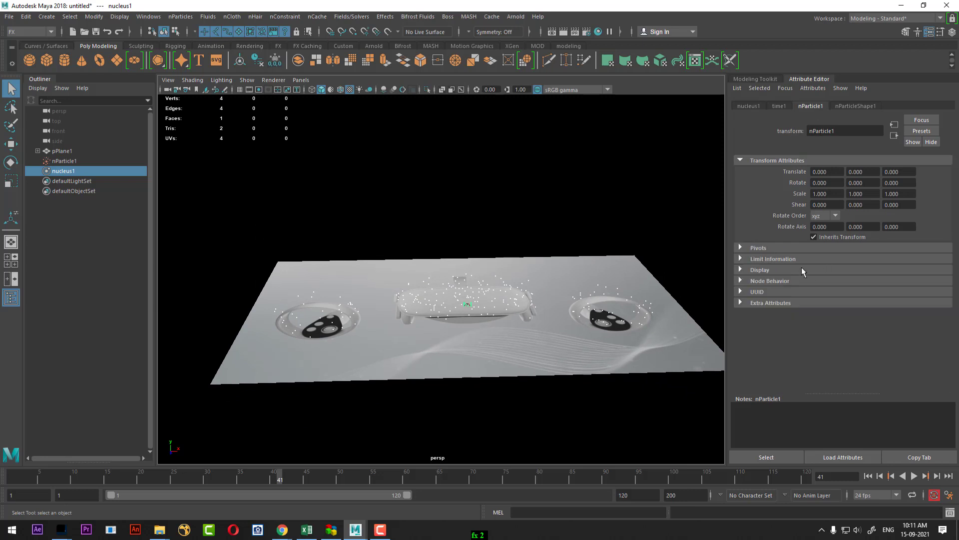
# - Set emitter1's emission speed to 0 on nParticle1 and preview the playback
pyautogui.click(69, 161)
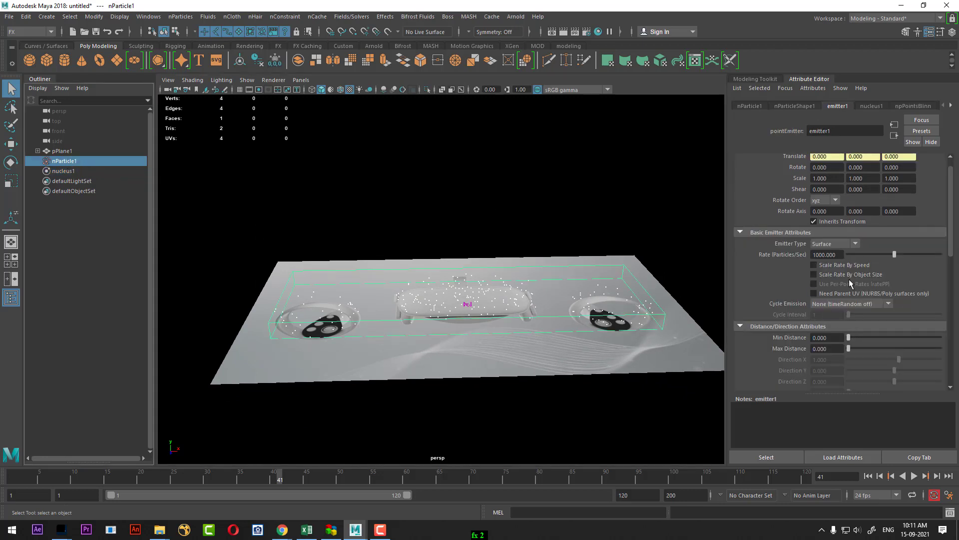
pyautogui.scroll(-3, 850, 281)
pyautogui.moveTo(852, 325); pyautogui.dragTo(845, 326)
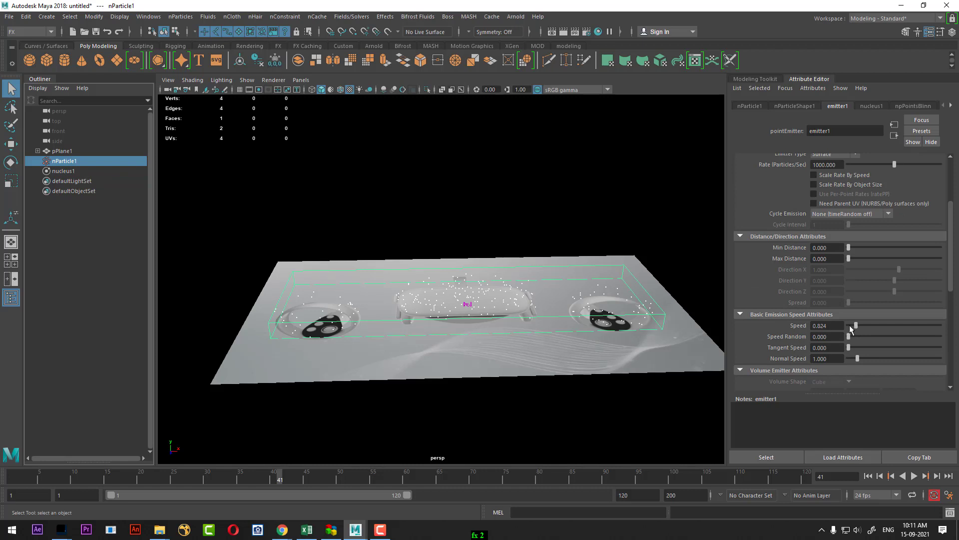
pyautogui.click(868, 476)
pyautogui.click(914, 476)
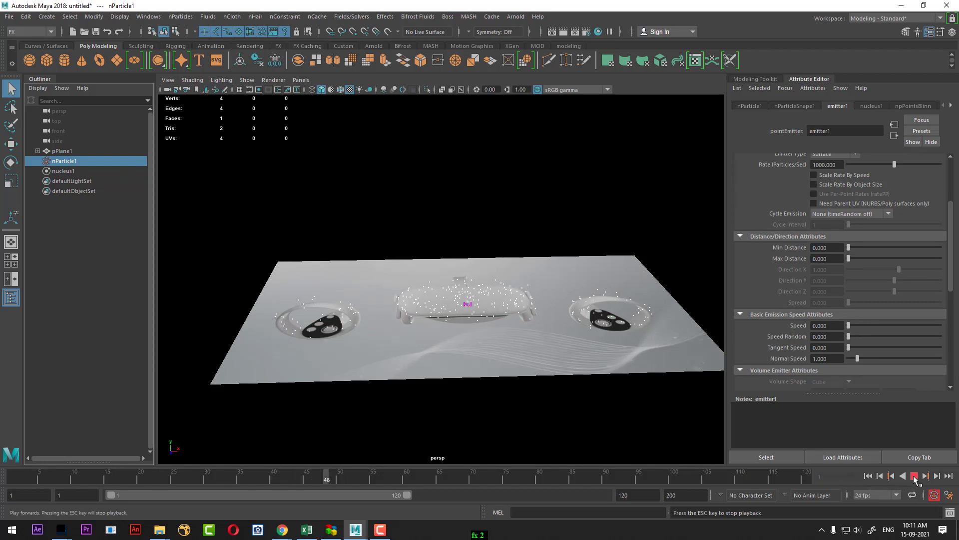
pyautogui.click(914, 477)
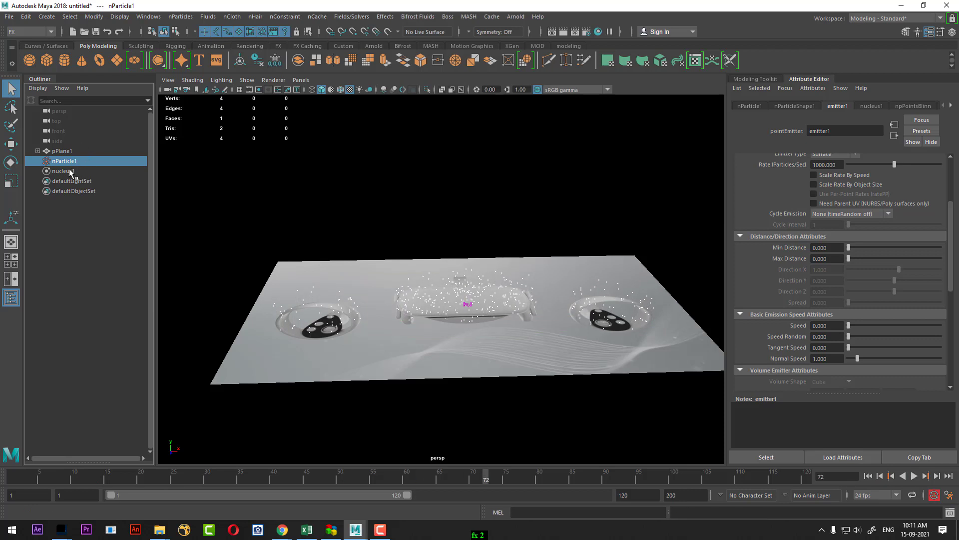
# - Set nucleus1 gravity to 0 and replay so particles hover on the headset outlines
pyautogui.click(75, 171)
pyautogui.click(855, 107)
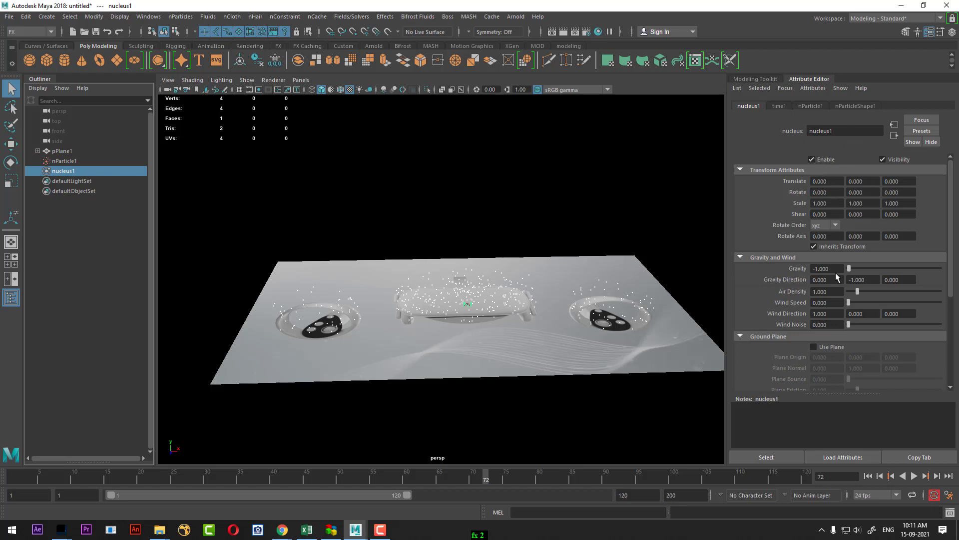
pyautogui.doubleClick(824, 268)
pyautogui.write('0')
pyautogui.press('Return')
pyautogui.click(868, 475)
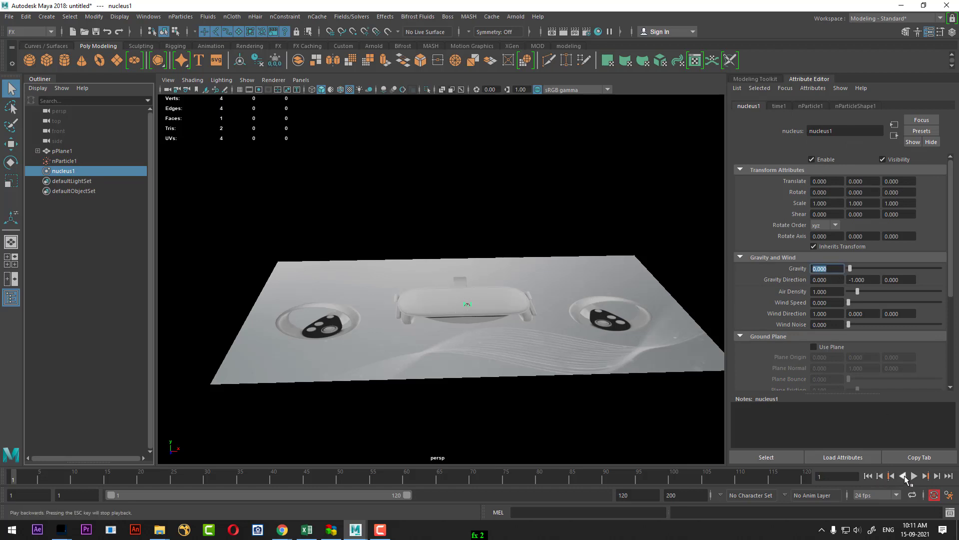
pyautogui.click(914, 476)
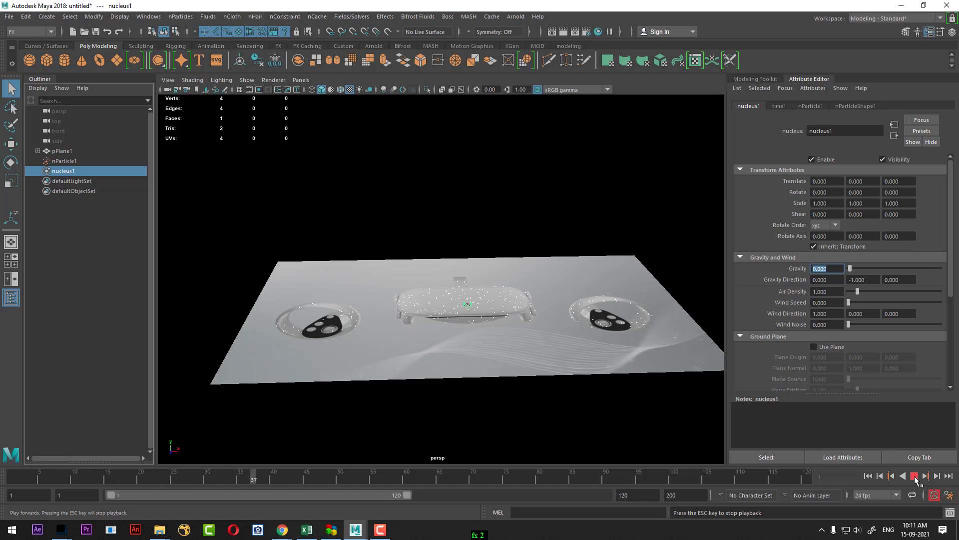
pyautogui.click(915, 475)
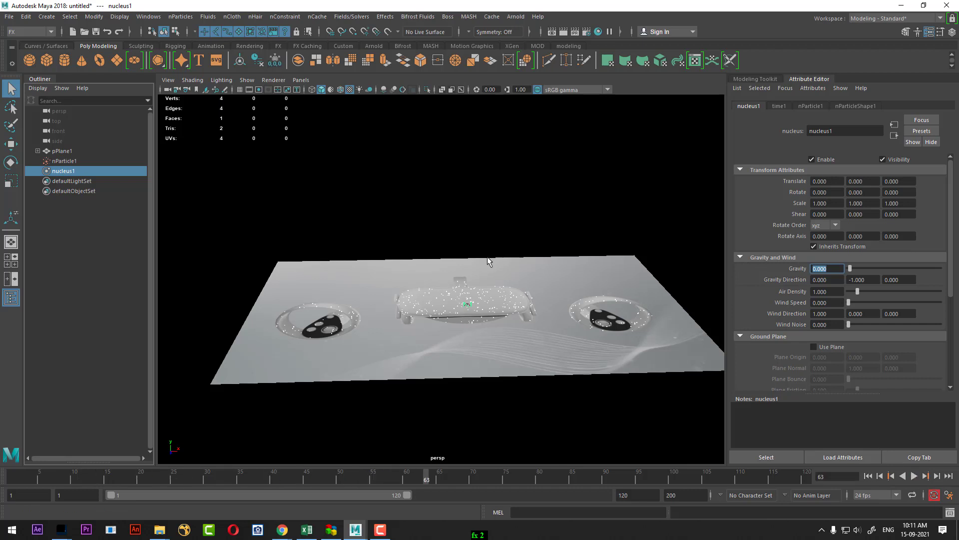
# - Raise emitter1's rate to 10000 particles/sec and preview the denser emission
pyautogui.moveTo(484, 349)
pyautogui.keyDown('alt'); pyautogui.mouseDown()
pyautogui.moveTo(542, 374)
pyautogui.moveTo(552, 323)
pyautogui.moveTo(480, 328)
pyautogui.moveTo(450, 350)
pyautogui.mouseUp(); pyautogui.keyUp('alt')
pyautogui.click(64, 161)
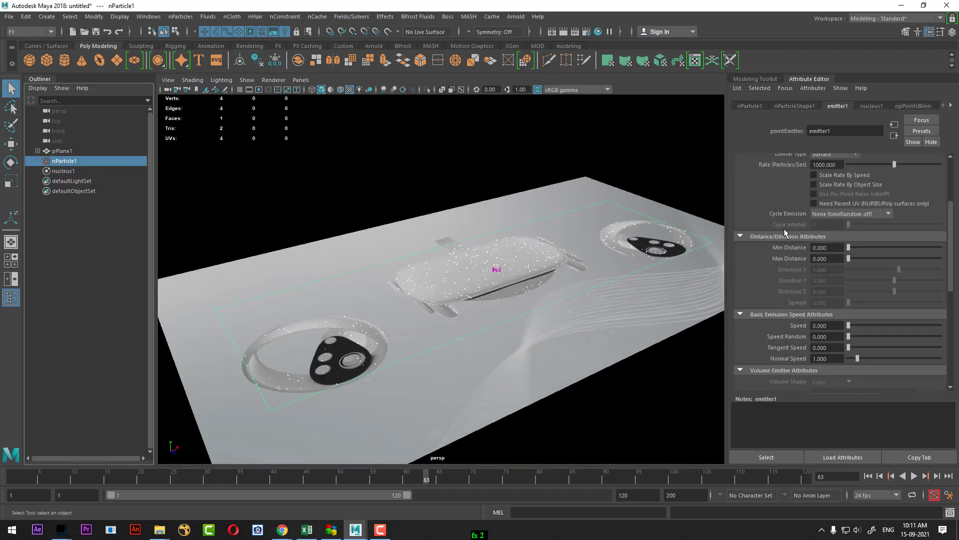
pyautogui.scroll(2, 828, 199)
pyautogui.click(822, 195)
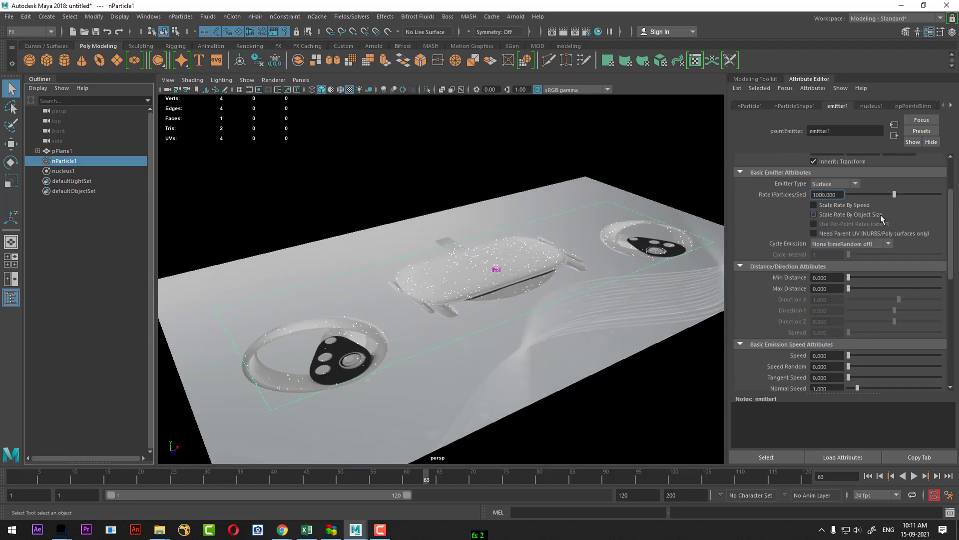
pyautogui.write('0')
pyautogui.press('Return')
pyautogui.click(913, 475)
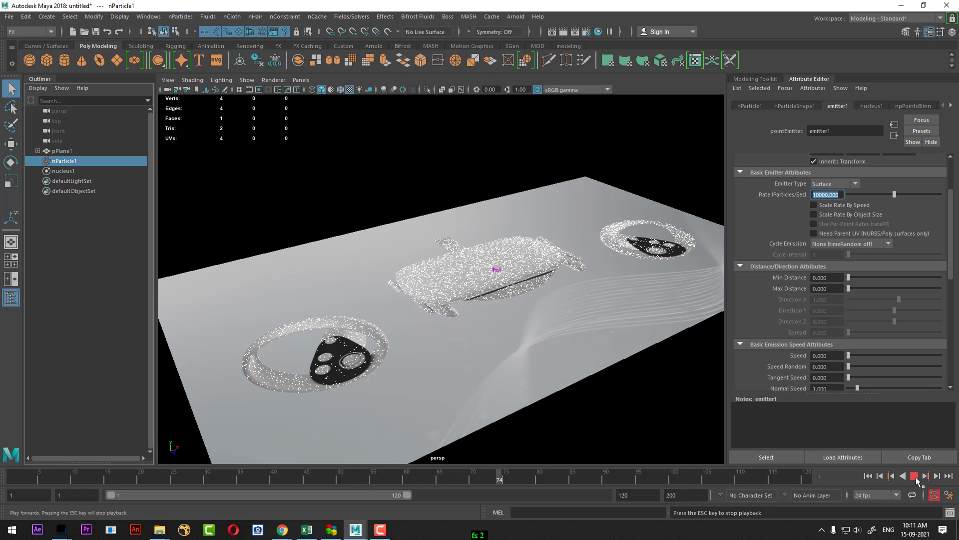
pyautogui.click(914, 475)
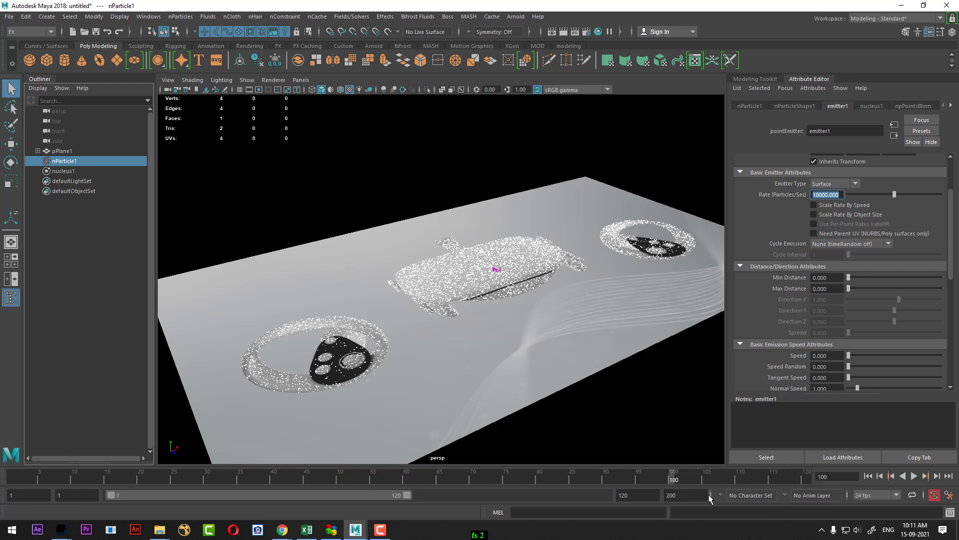
# - Extend the animation end frame to 500, preview, and begin raising the rate to 100000
pyautogui.click(634, 495)
pyautogui.write('500')
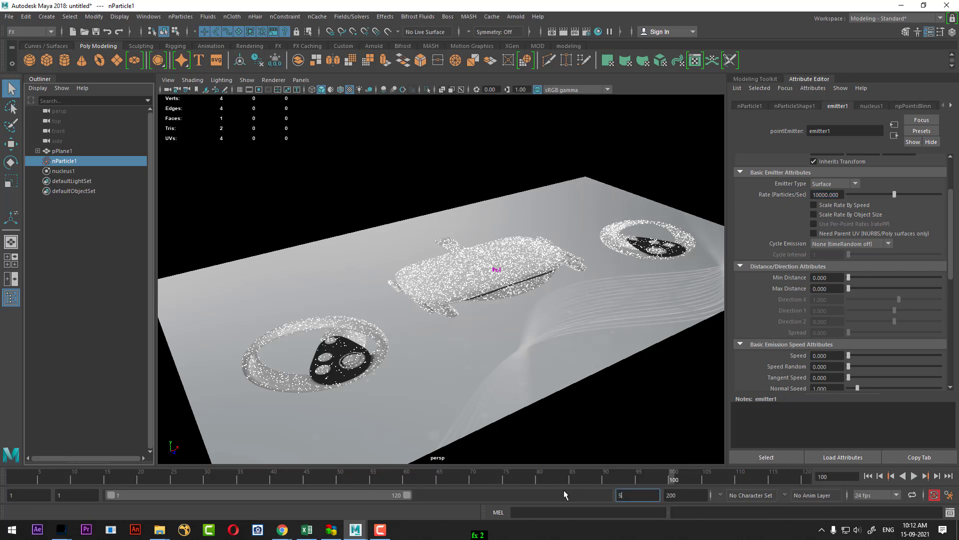
pyautogui.press('Return')
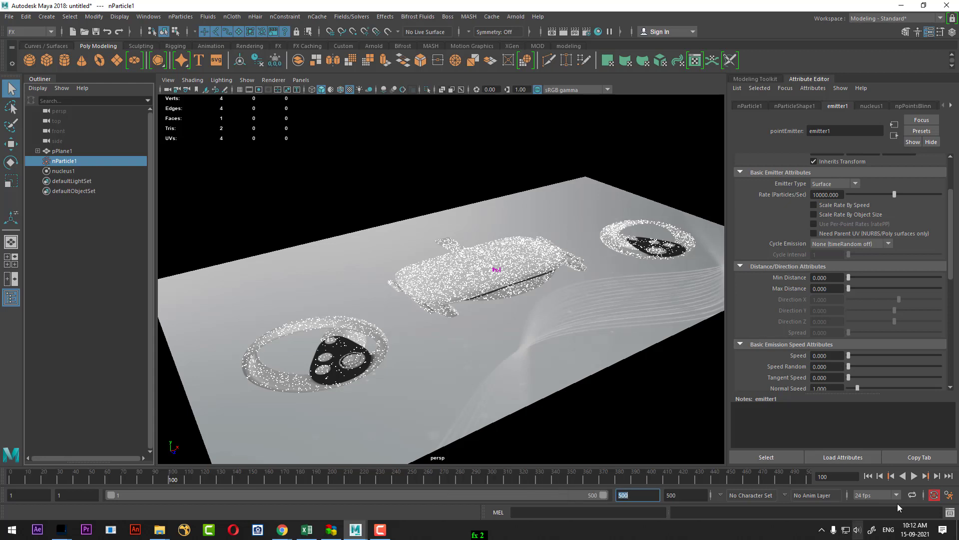
pyautogui.click(914, 476)
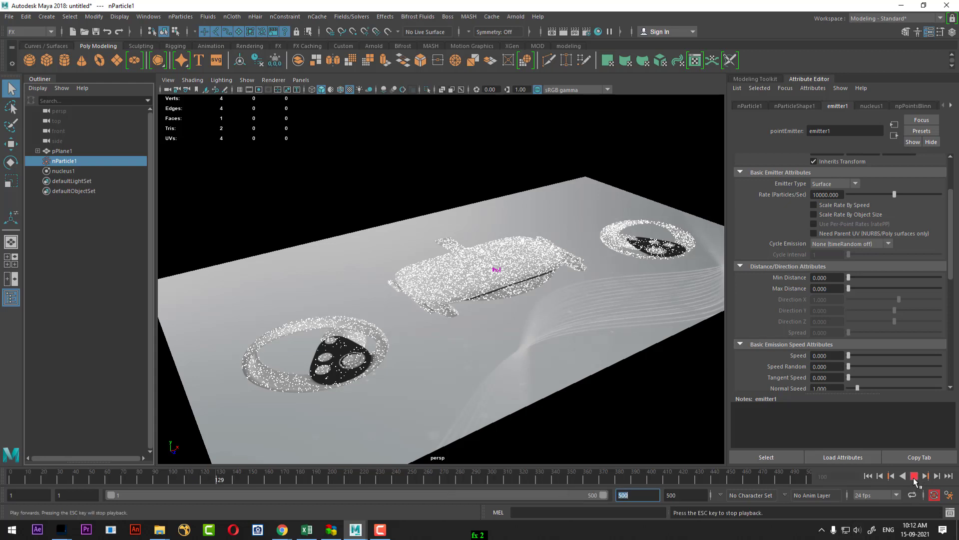
pyautogui.click(914, 476)
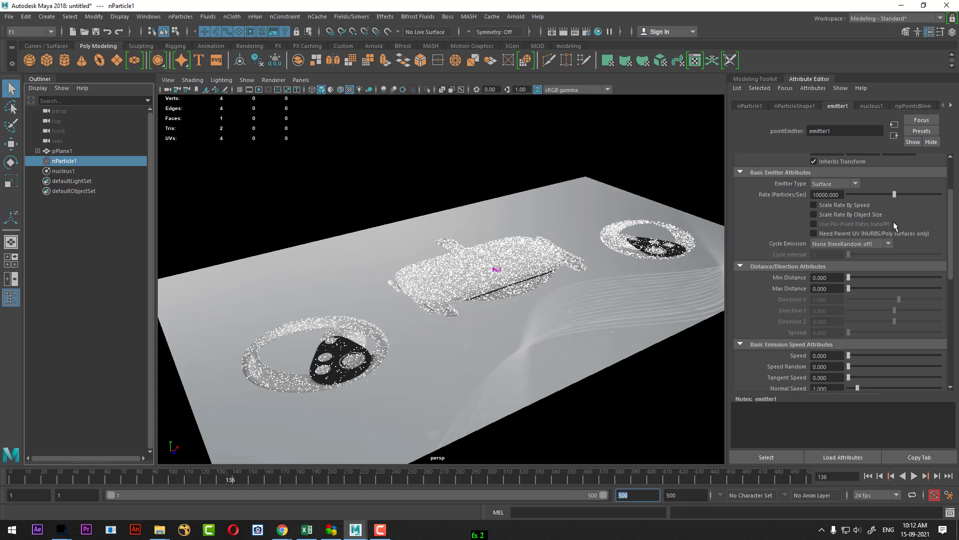
pyautogui.click(817, 195)
pyautogui.write('100000.000')
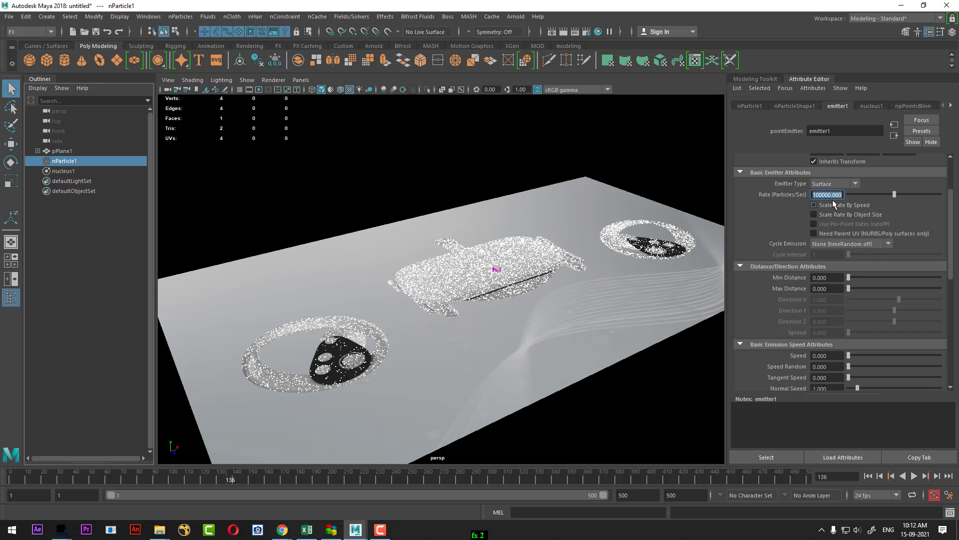
# - Replay from frame 1 at rate 100000, orbiting to a front view of the filled headset and controllers
pyautogui.click(868, 475)
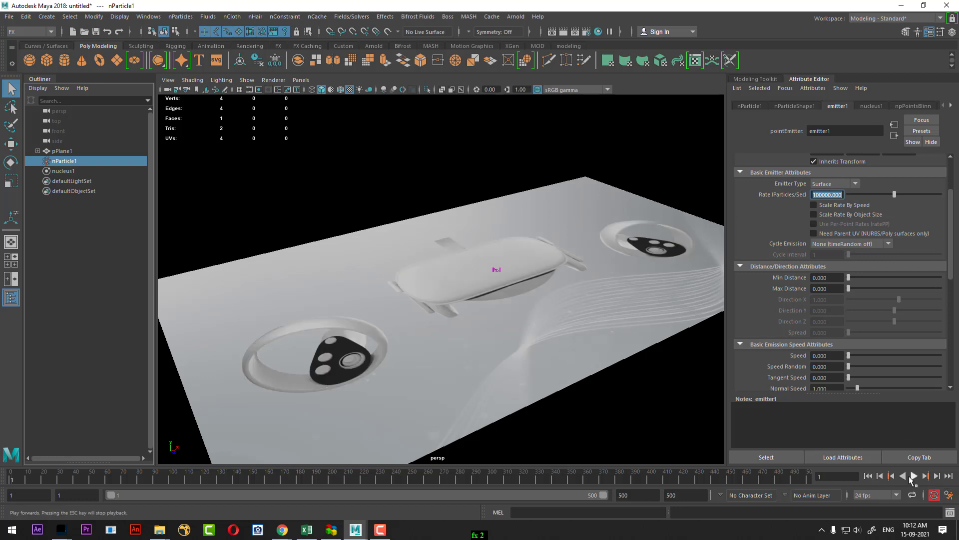
pyautogui.click(913, 476)
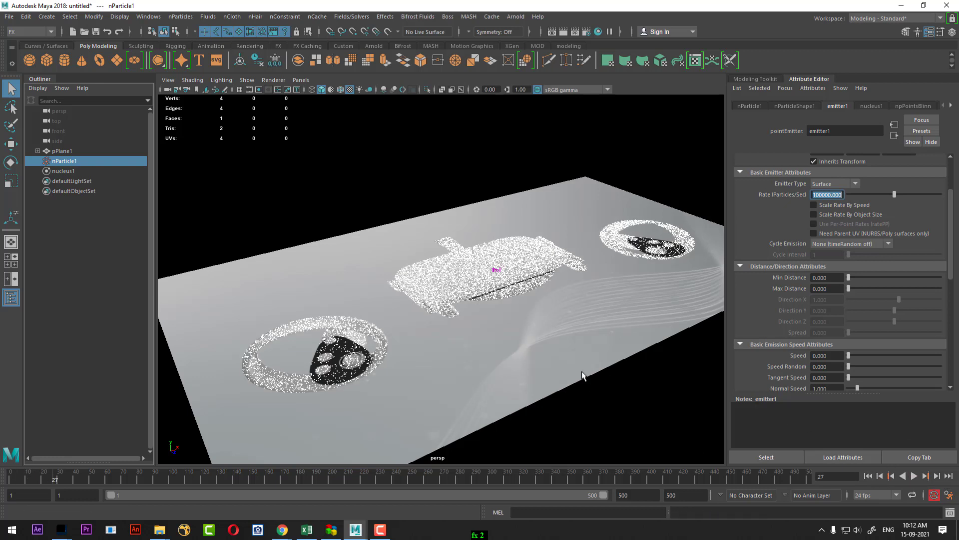
pyautogui.moveTo(581, 371)
pyautogui.keyDown('alt'); pyautogui.mouseDown()
pyautogui.moveTo(552, 346)
pyautogui.moveTo(560, 364)
pyautogui.moveTo(531, 347)
pyautogui.moveTo(649, 441)
pyautogui.mouseUp(); pyautogui.keyUp('alt')
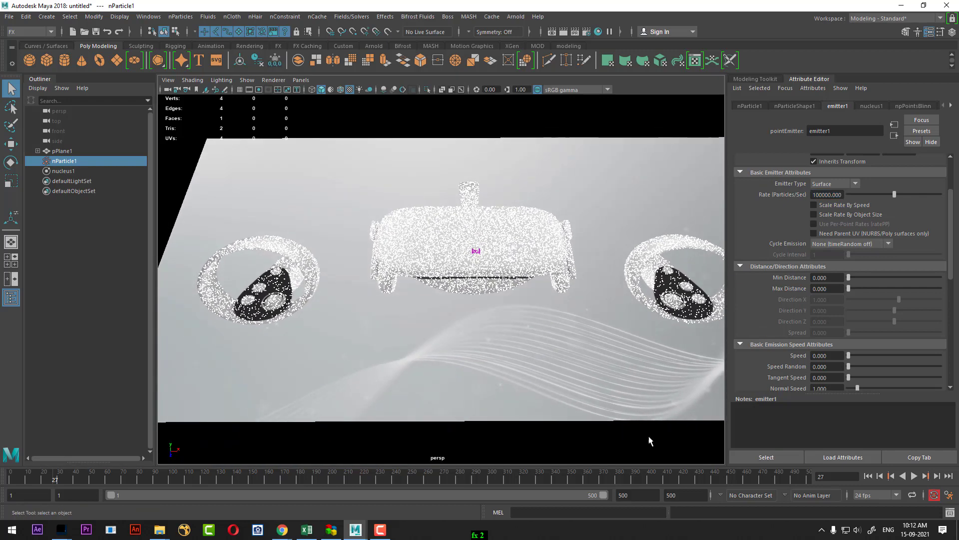
pyautogui.click(913, 476)
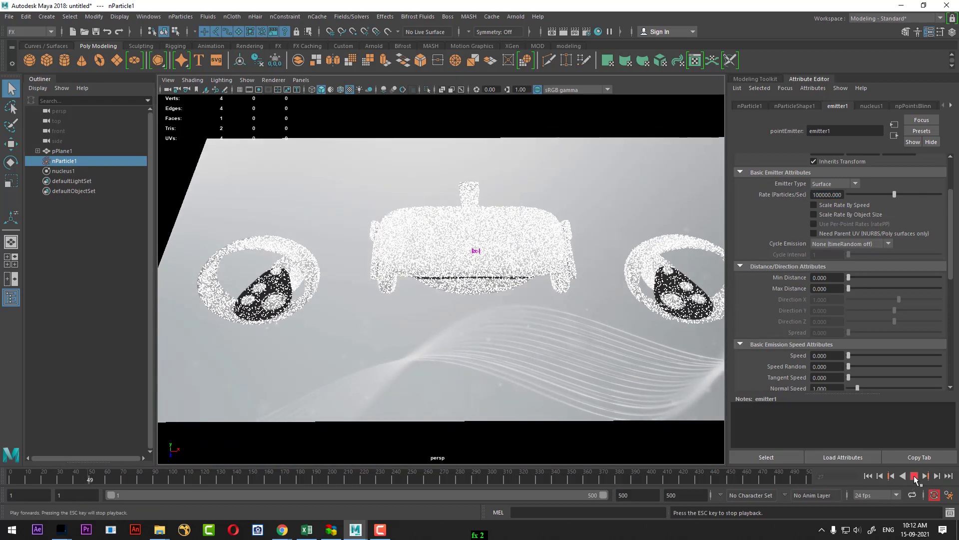
pyautogui.click(914, 477)
# - Hide pPlane1 with Ctrl+H and replay the white particle headset against black to frame 321
pyautogui.click(516, 361)
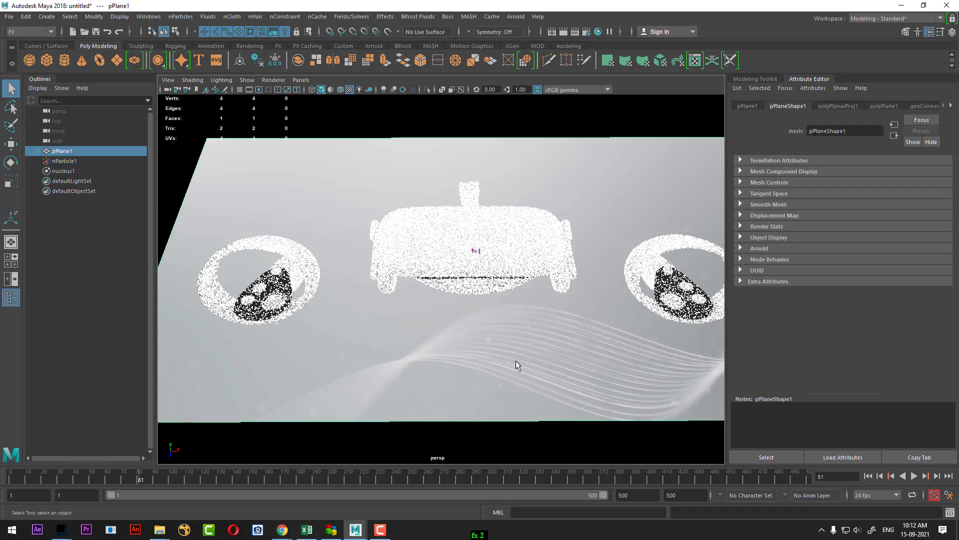
pyautogui.hotkey('ctrl', 'h')
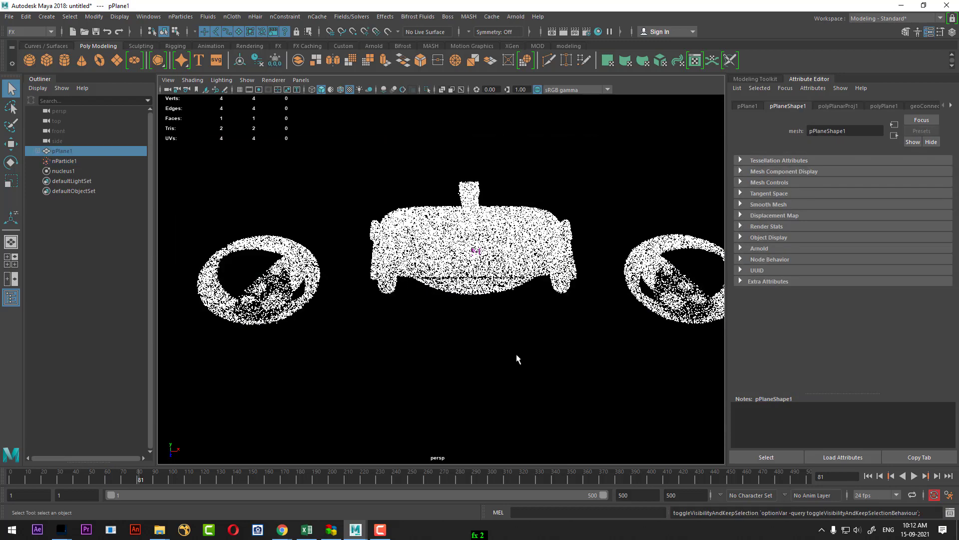
pyautogui.moveTo(518, 360)
pyautogui.keyDown('alt'); pyautogui.mouseDown()
pyautogui.moveTo(529, 392)
pyautogui.moveTo(500, 315)
pyautogui.moveTo(527, 336)
pyautogui.moveTo(521, 362)
pyautogui.mouseUp(); pyautogui.keyUp('alt')
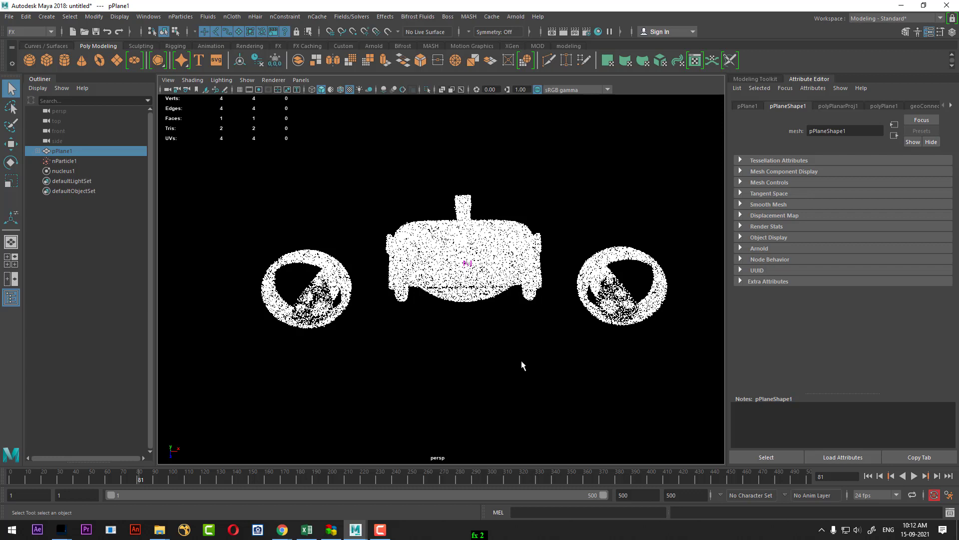
pyautogui.click(914, 475)
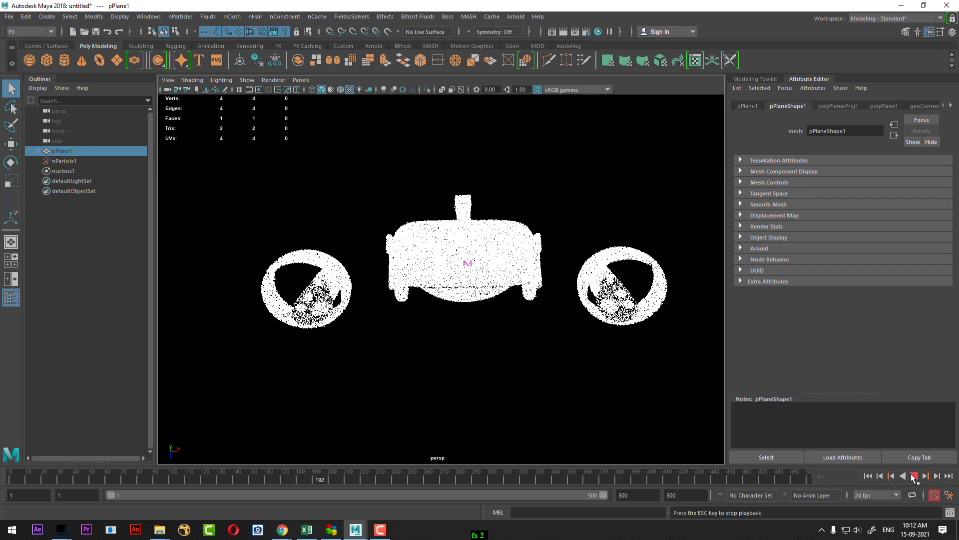
pyautogui.click(914, 476)
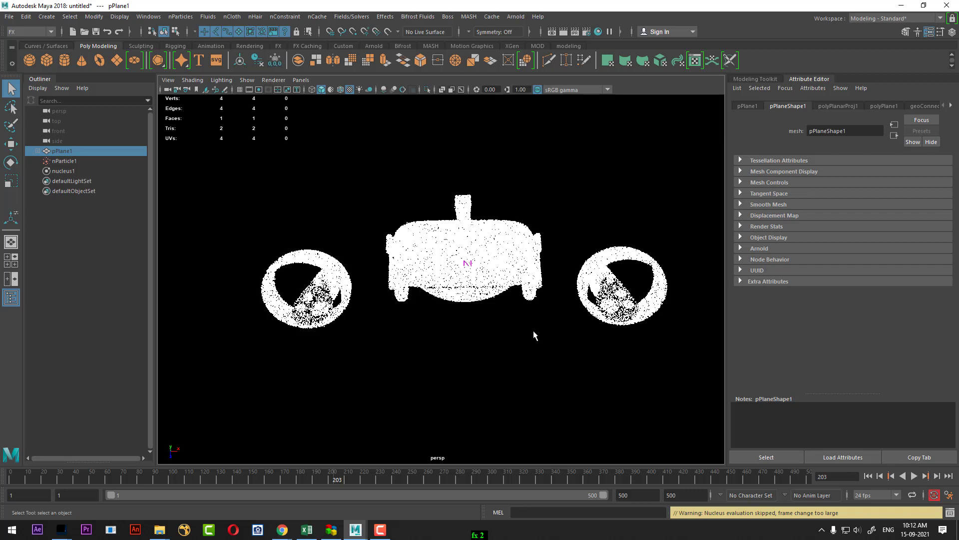
pyautogui.click(914, 477)
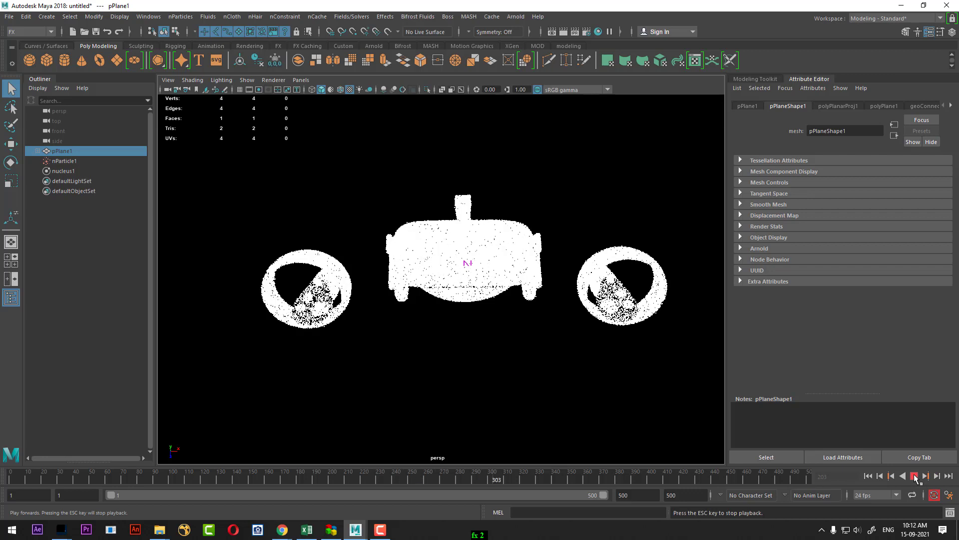
pyautogui.click(914, 476)
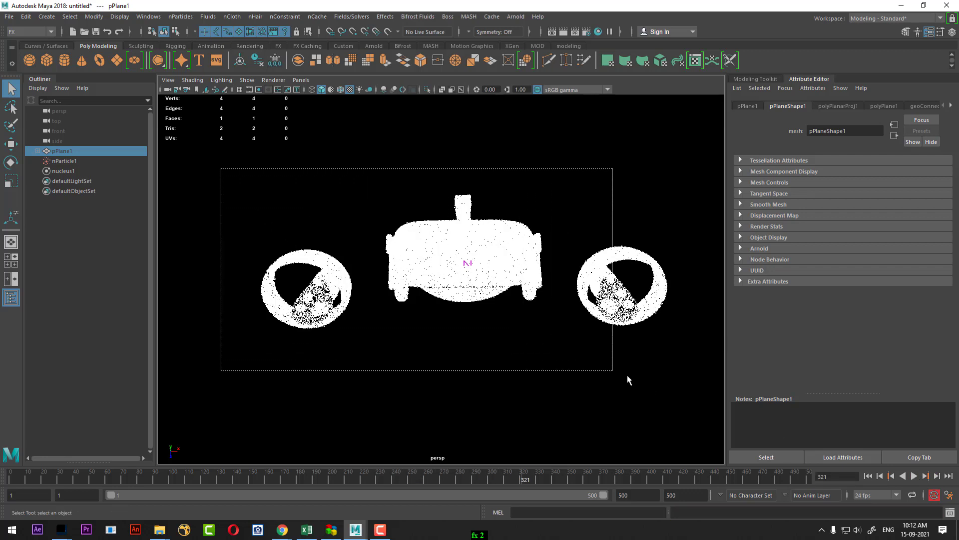
# - Store nParticle1's current shape as its initial state via Initial State > Set for Selected
pyautogui.moveTo(230, 181); pyautogui.dragTo(698, 405)
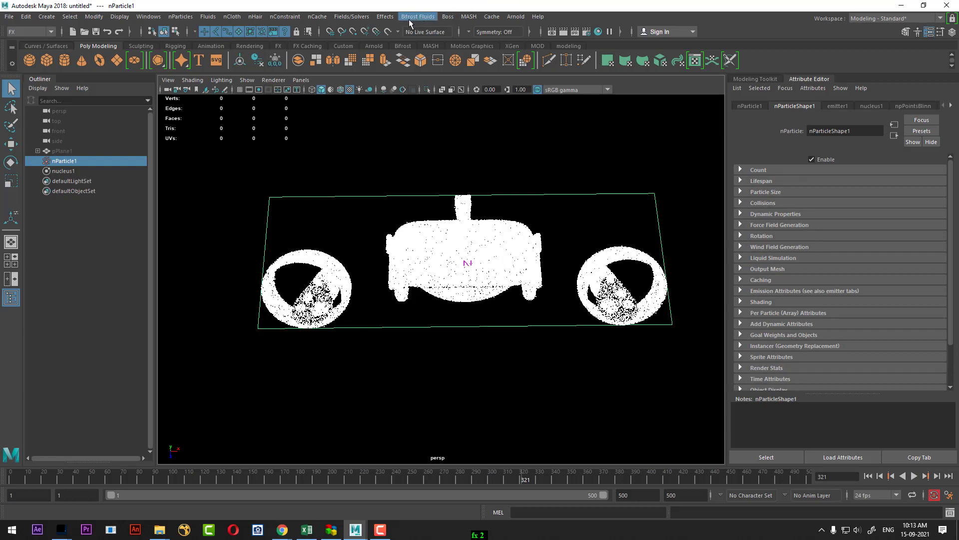
pyautogui.click(358, 17)
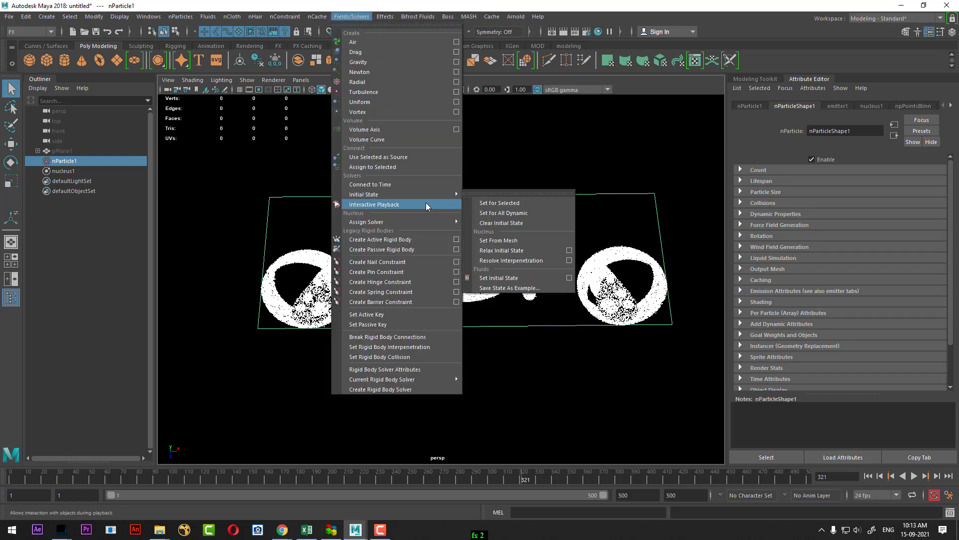
pyautogui.moveTo(364, 194)
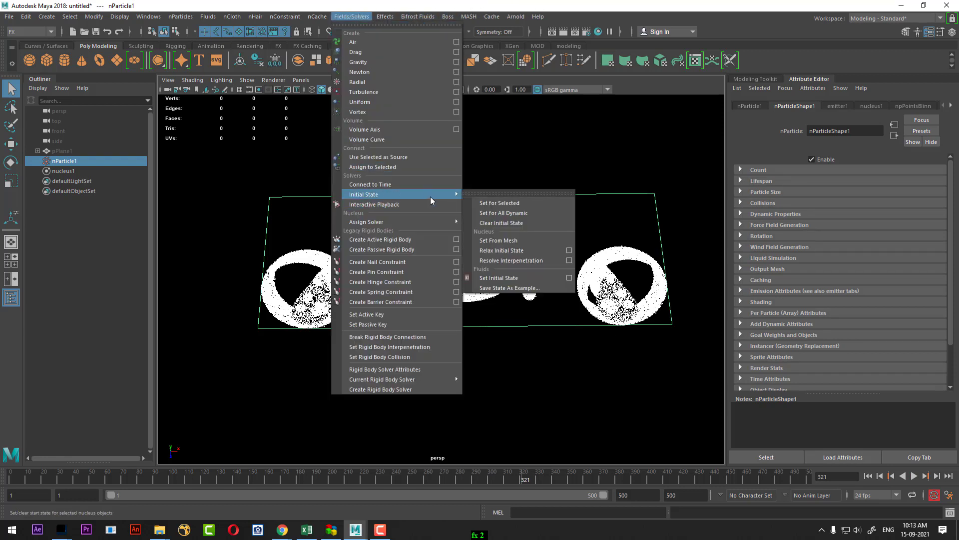
pyautogui.click(526, 201)
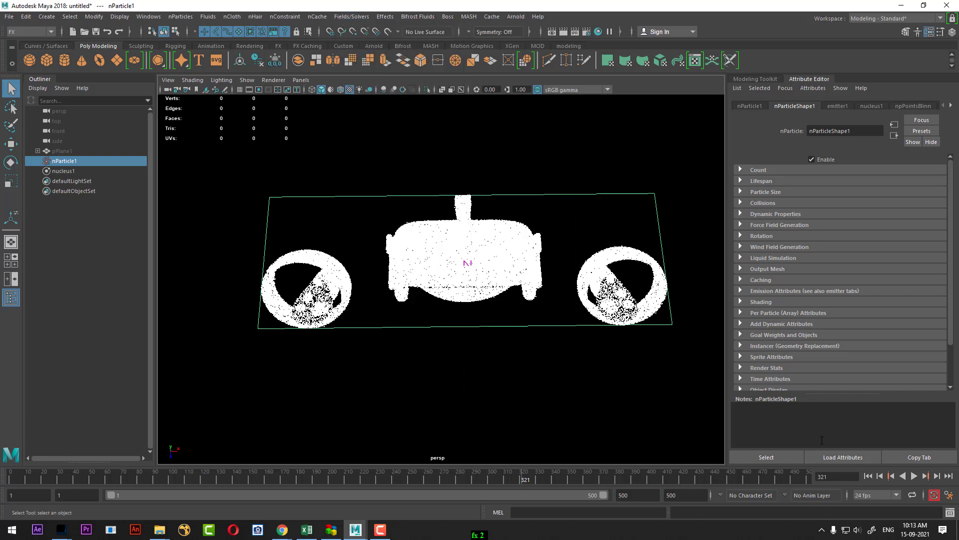
pyautogui.click(868, 476)
pyautogui.click(914, 476)
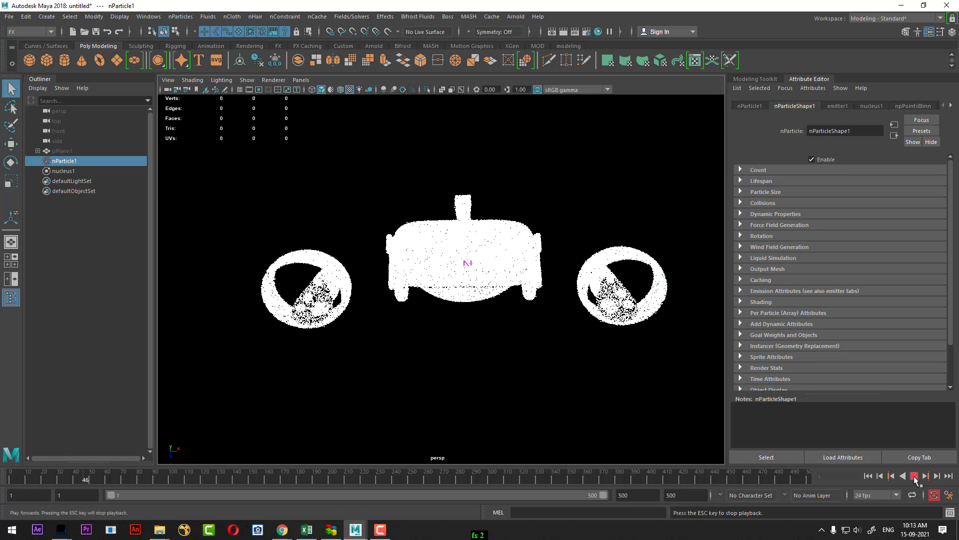
pyautogui.press('Escape')
pyautogui.moveTo(79, 481); pyautogui.dragTo(1, 483)
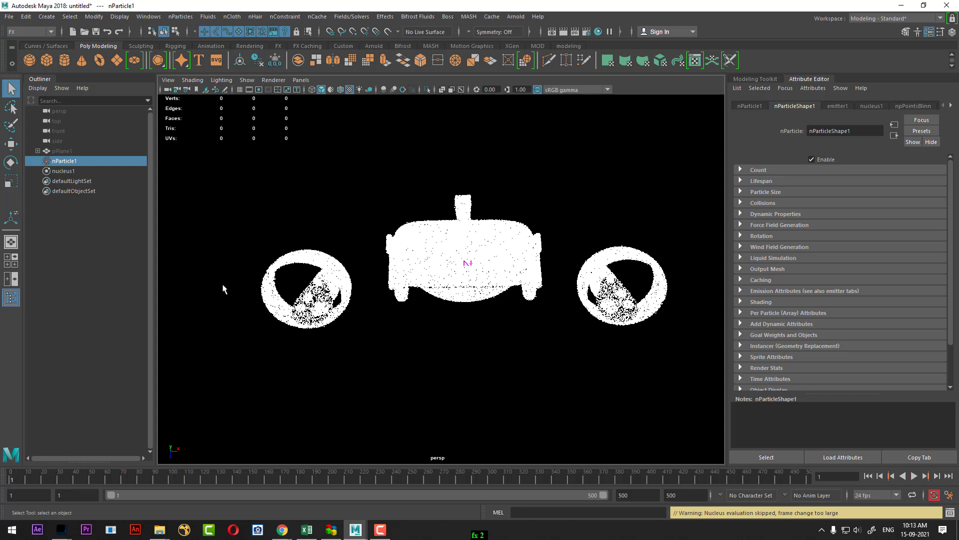
# - Set emitter1's rate to 0 and replay to confirm no new particles emit
pyautogui.click(750, 105)
pyautogui.click(792, 106)
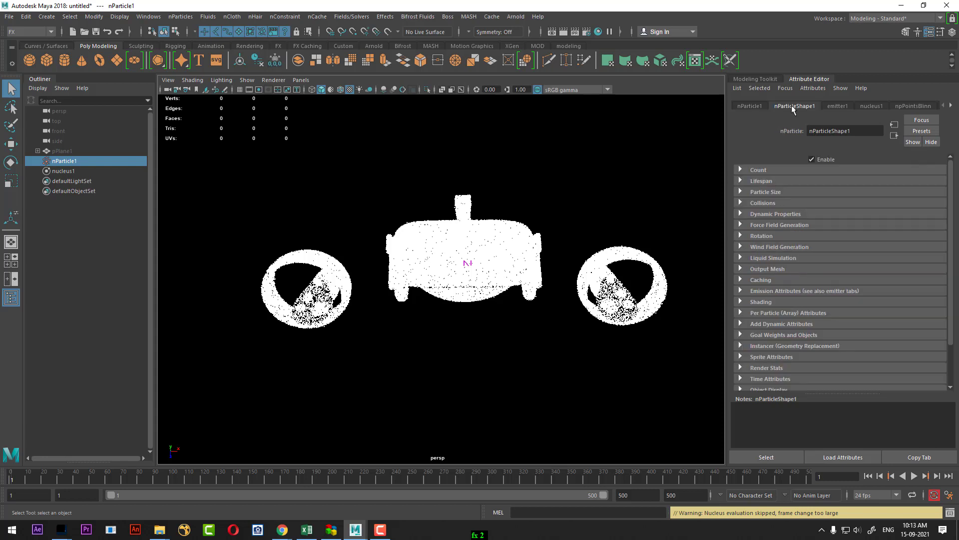
pyautogui.click(835, 106)
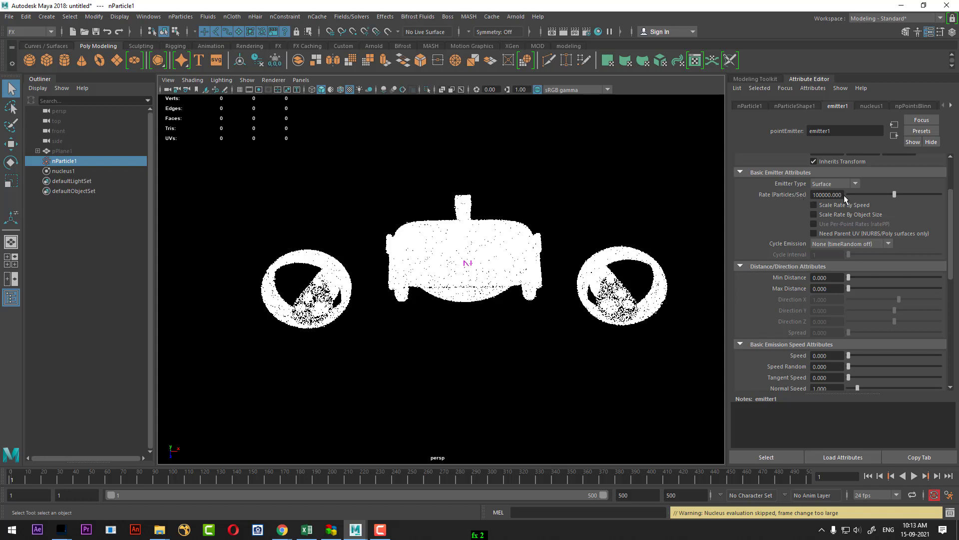
pyautogui.moveTo(843, 195); pyautogui.dragTo(720, 201)
pyautogui.write('0')
pyautogui.press('Return')
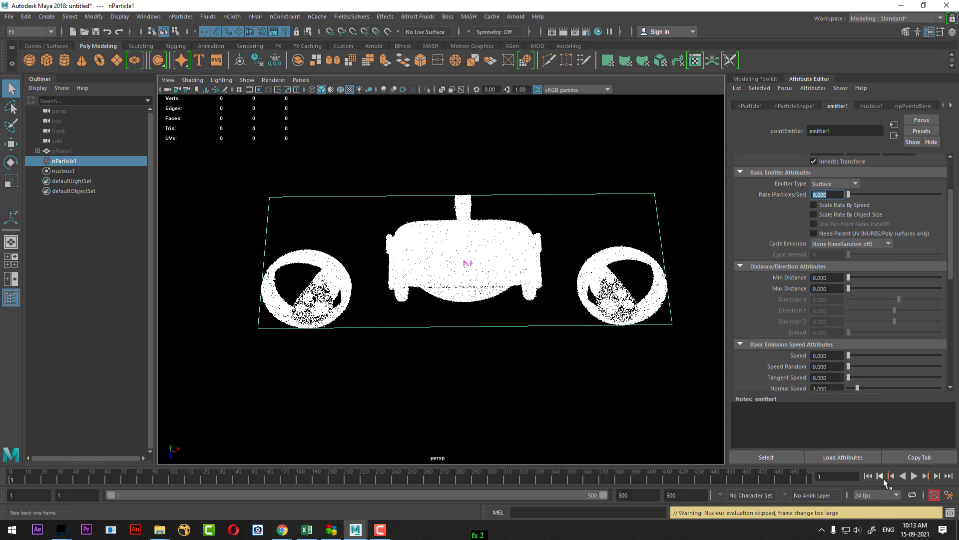
pyautogui.click(914, 476)
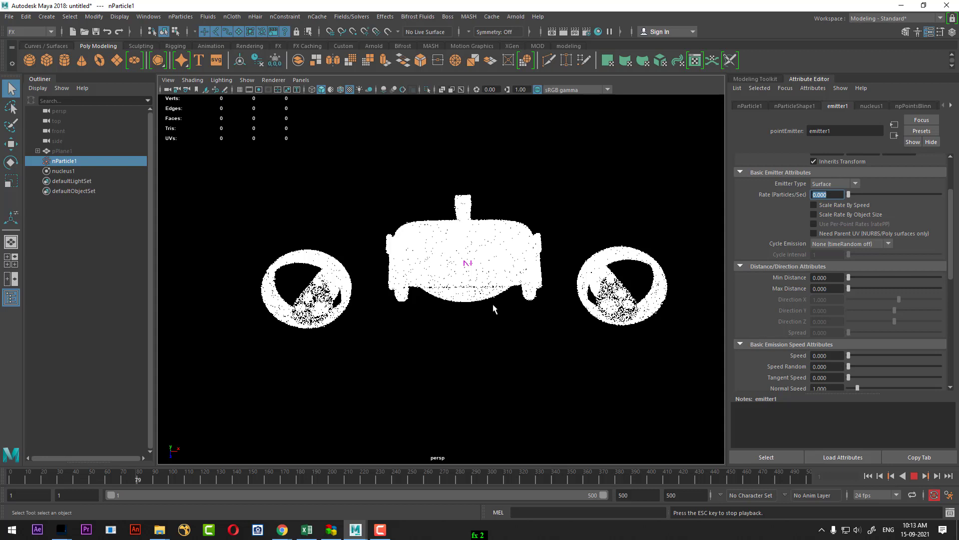
pyautogui.press('Escape')
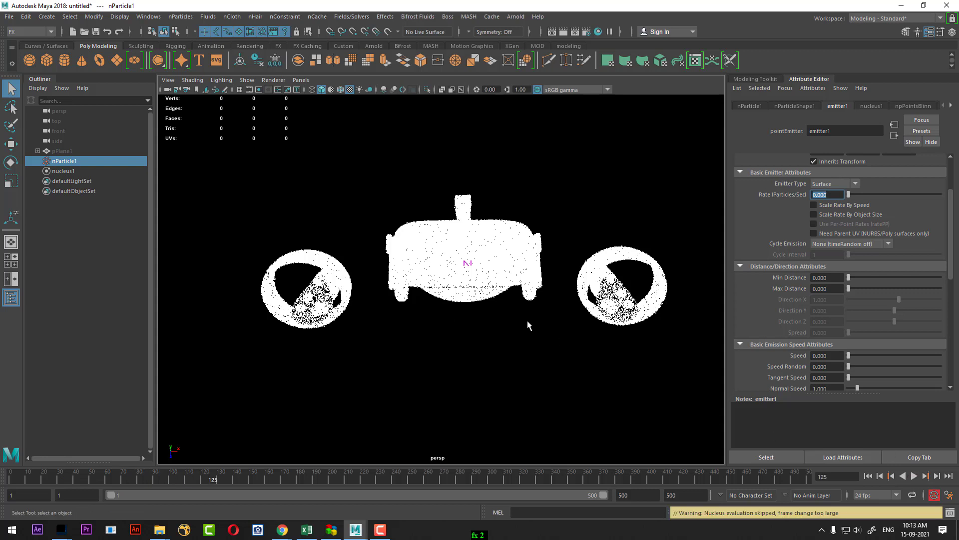
pyautogui.keyDown('alt'); pyautogui.moveTo(499, 319); pyautogui.dragTo(490, 321); pyautogui.keyUp('alt')
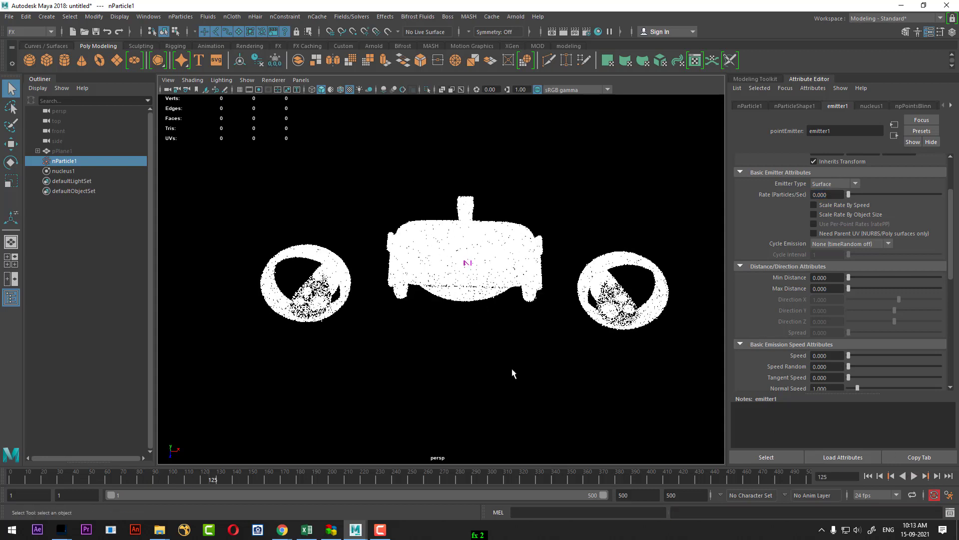
# - Create airField1 (magnitude 4, direction 0,1,0) from a torn-off Fields/Solvers menu
pyautogui.click(387, 17)
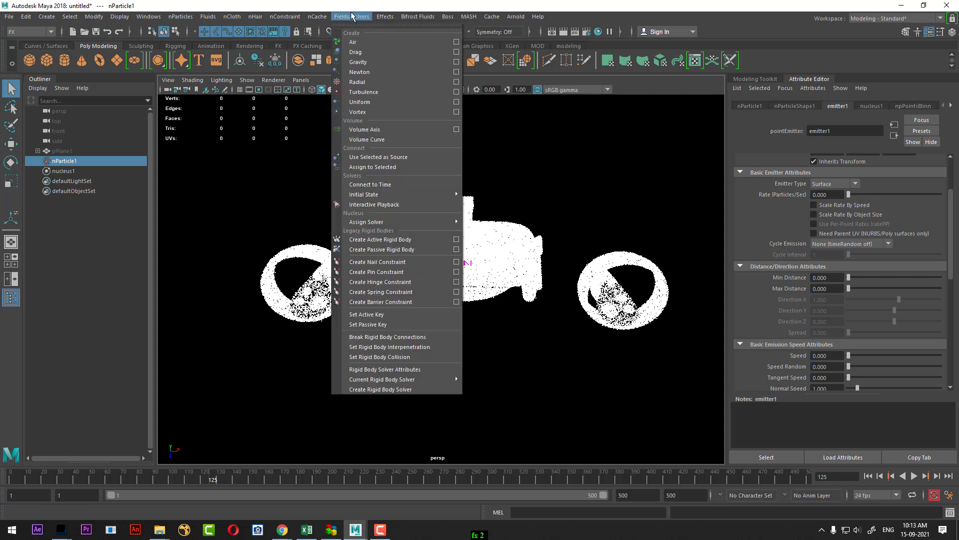
pyautogui.click(361, 26)
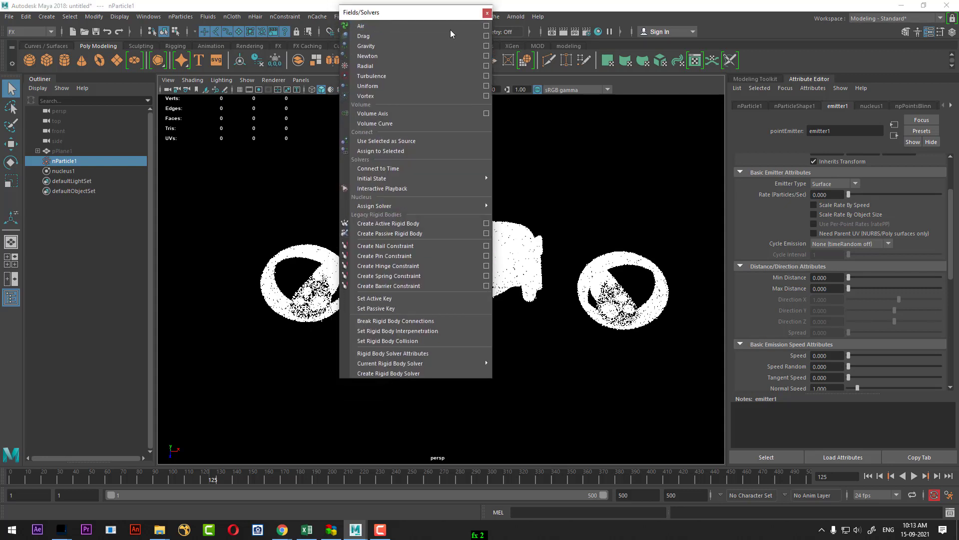
pyautogui.moveTo(449, 12); pyautogui.dragTo(922, 92)
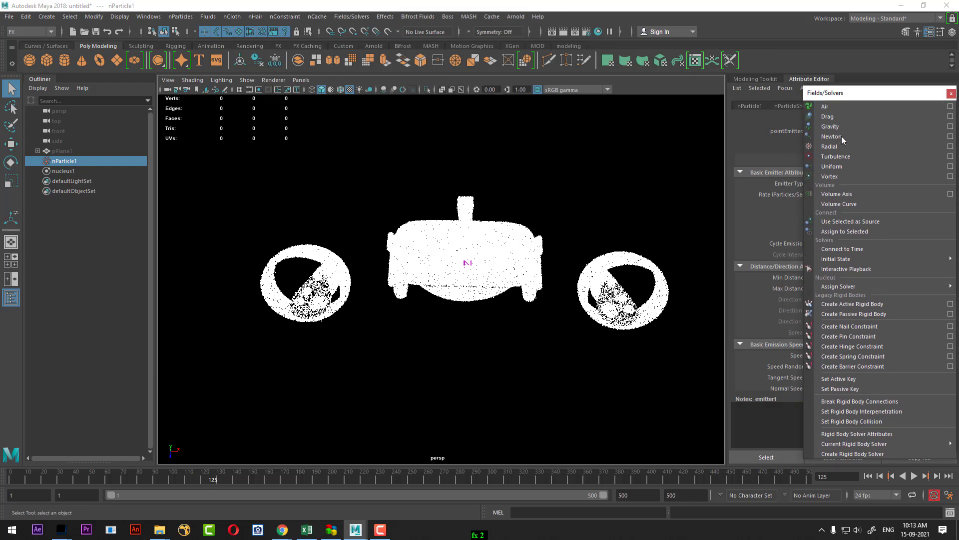
pyautogui.click(842, 107)
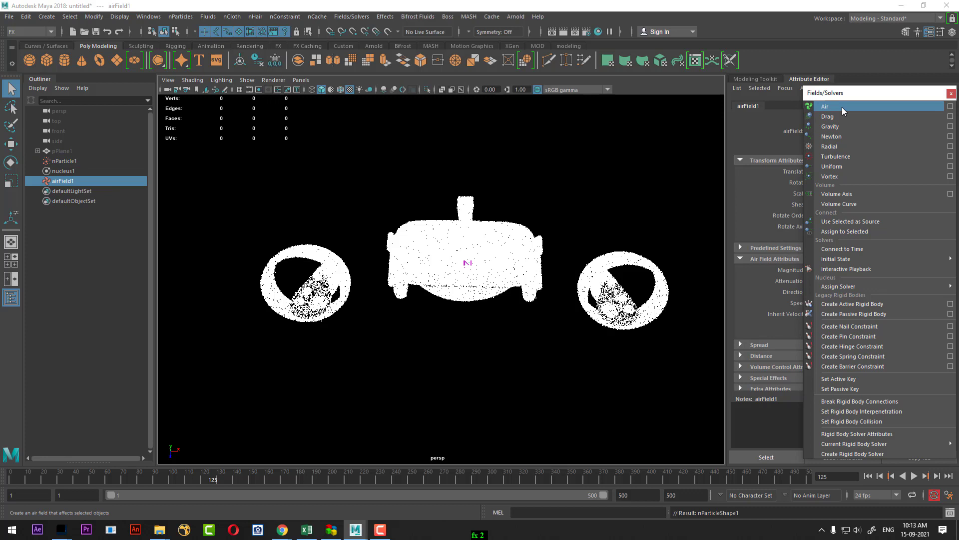
pyautogui.click(951, 93)
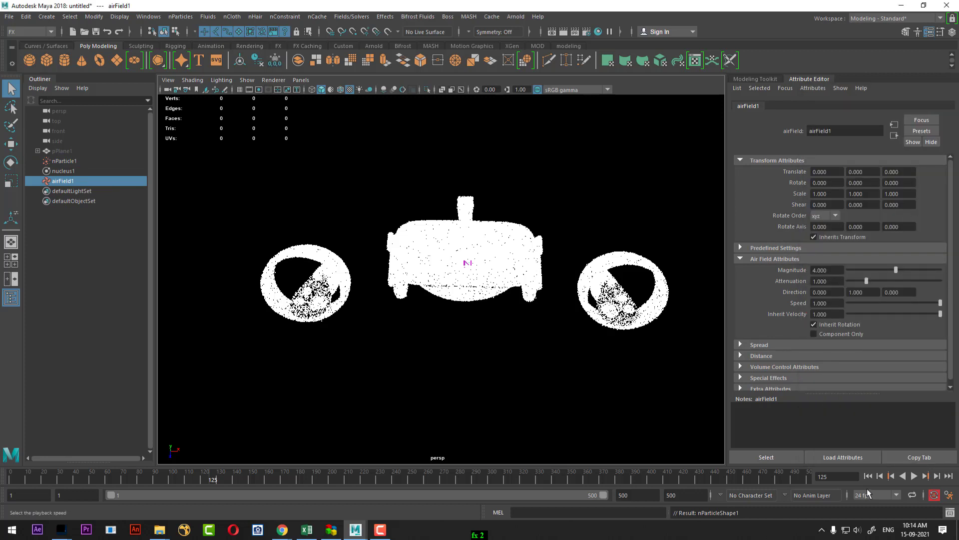
# - Preview the air field's effect on the particles, then scrub to frame 100
pyautogui.click(868, 475)
pyautogui.click(914, 476)
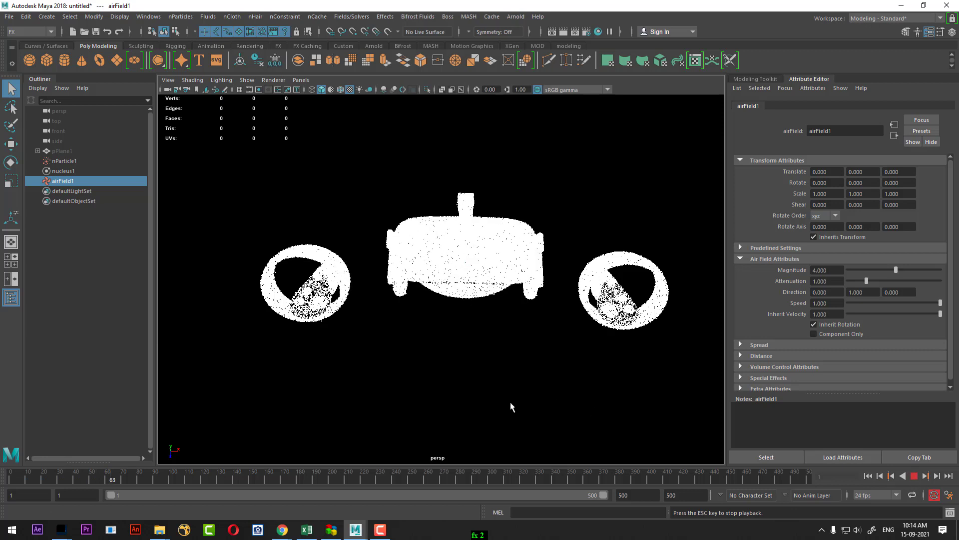
pyautogui.moveTo(475, 375)
pyautogui.keyDown('alt'); pyautogui.mouseDown()
pyautogui.moveTo(505, 344)
pyautogui.moveTo(481, 329)
pyautogui.mouseUp(); pyautogui.keyUp('alt')
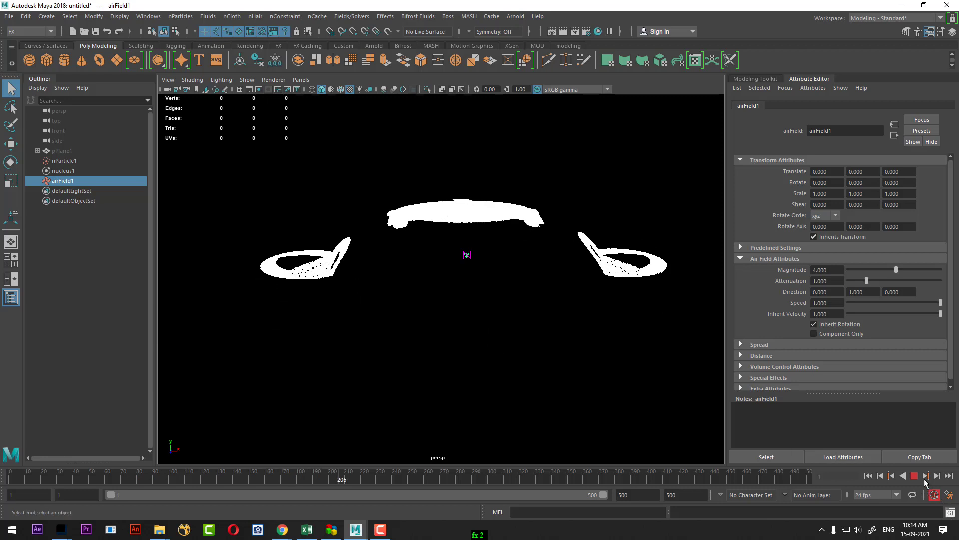
pyautogui.press('Escape')
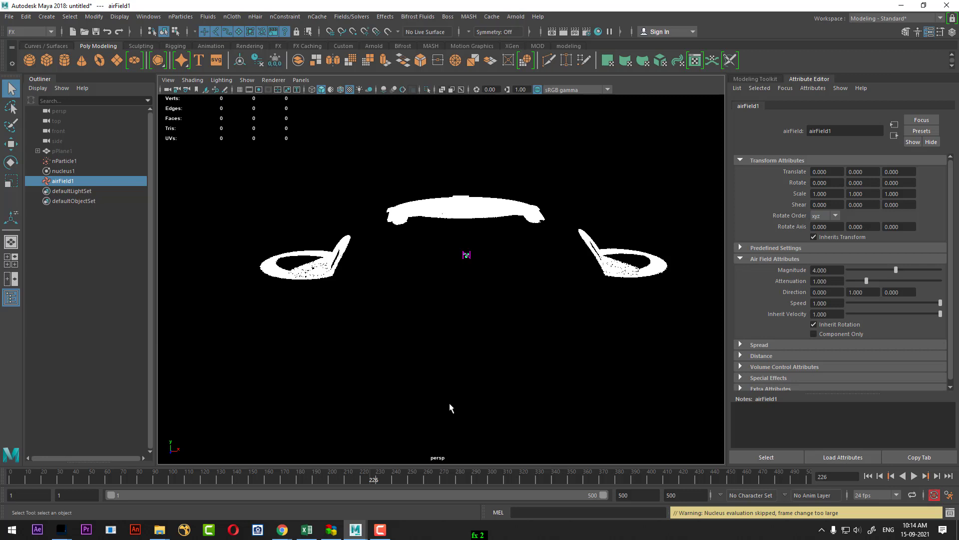
pyautogui.click(868, 476)
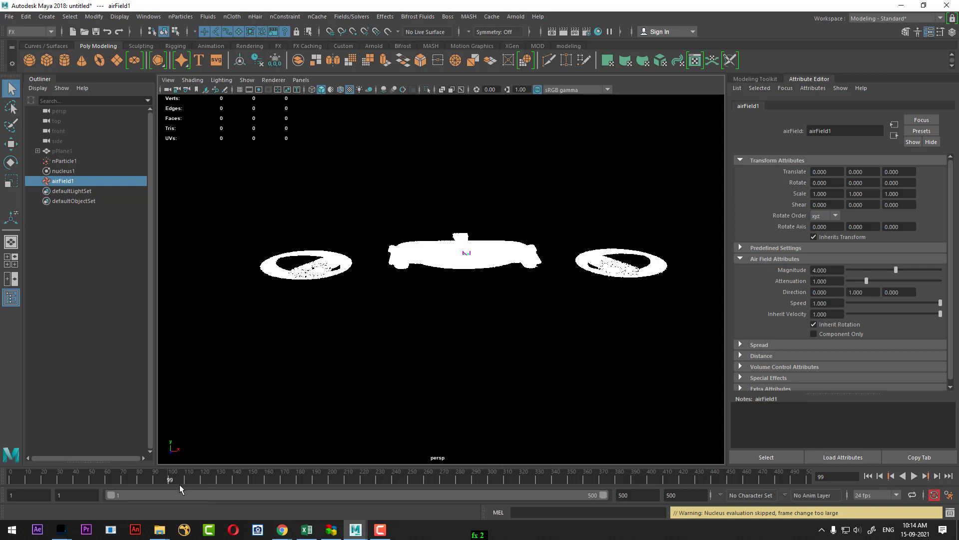
pyautogui.moveTo(169, 481); pyautogui.dragTo(170, 480)
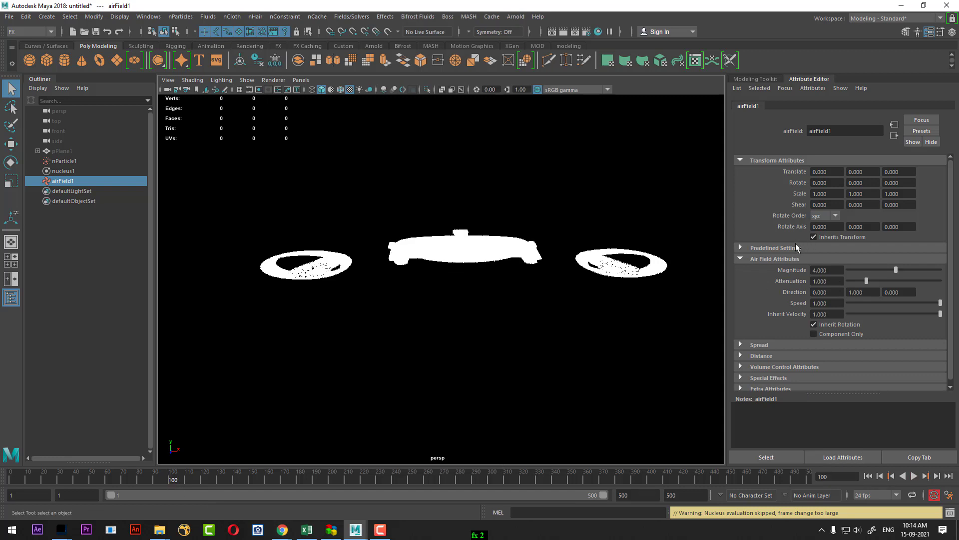
# - Key airField1 magnitude at 4 on frame 100 and 0 on frame 98
pyautogui.rightClick(799, 271)
pyautogui.click(817, 287)
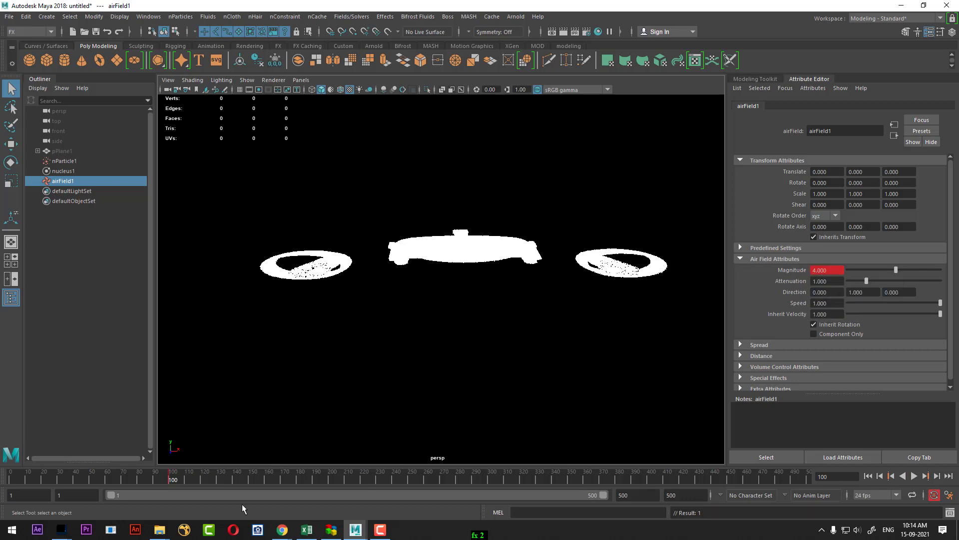
pyautogui.moveTo(169, 482); pyautogui.dragTo(167, 482)
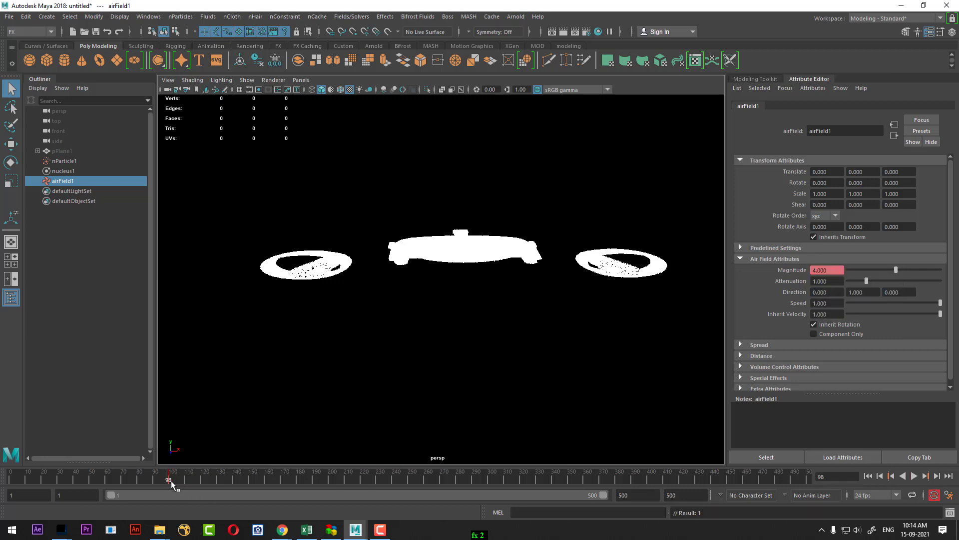
pyautogui.click(836, 273)
pyautogui.write('0.000')
pyautogui.press('Return')
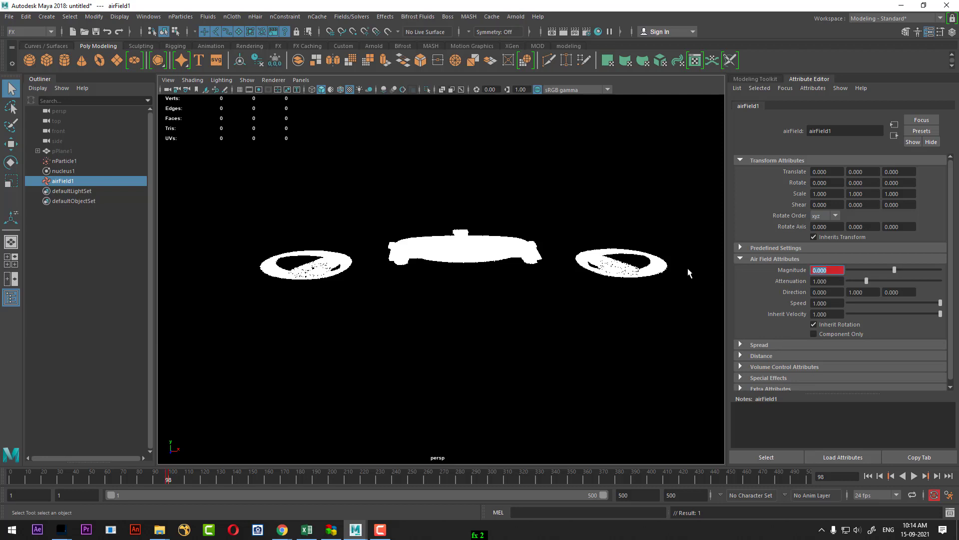
# - Replay the simulation to check the air field switching on, orbiting to inspect the blown particles
pyautogui.click(867, 476)
pyautogui.click(914, 477)
pyautogui.keyDown('alt'); pyautogui.moveTo(492, 360); pyautogui.dragTo(520, 375); pyautogui.keyUp('alt')
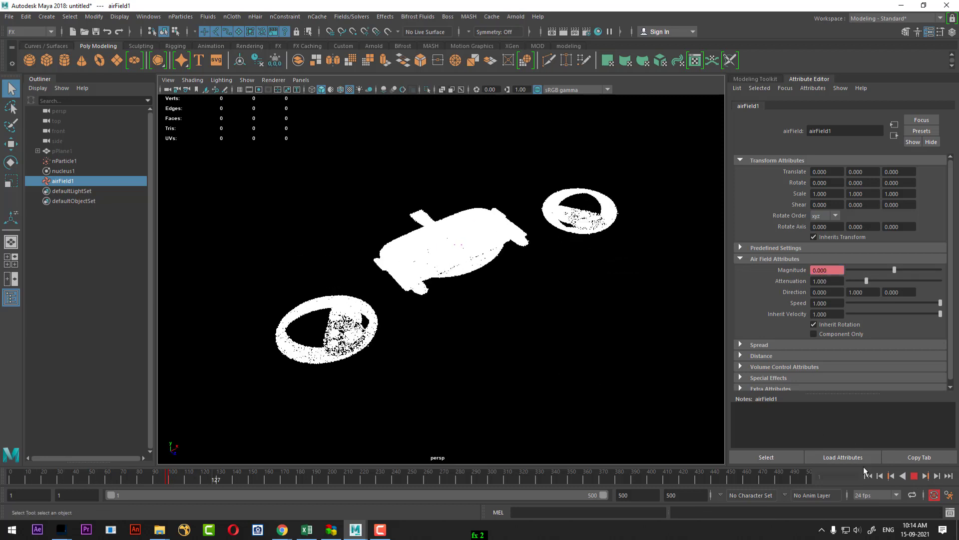
pyautogui.click(913, 475)
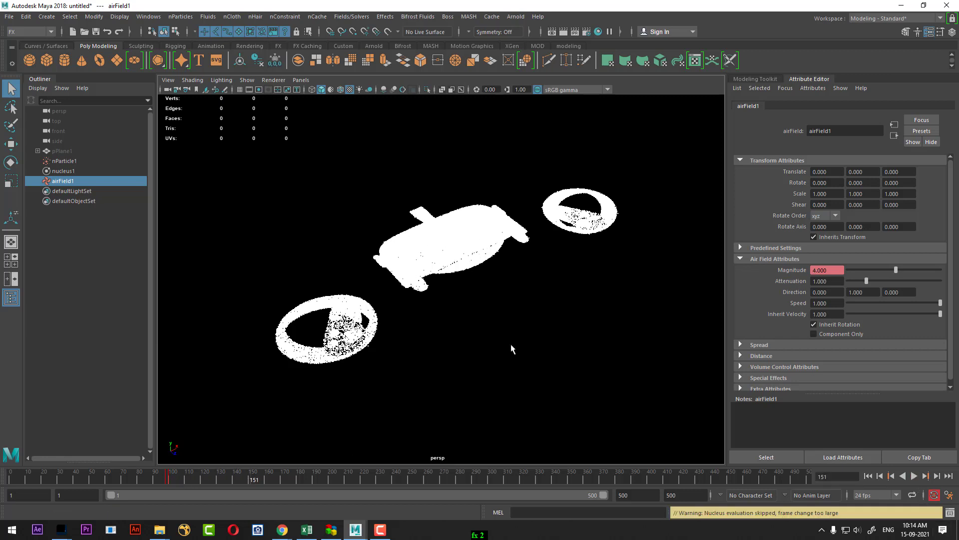
pyautogui.moveTo(510, 347)
pyautogui.keyDown('alt'); pyautogui.mouseDown()
pyautogui.moveTo(467, 320)
pyautogui.moveTo(468, 346)
pyautogui.mouseUp(); pyautogui.keyUp('alt')
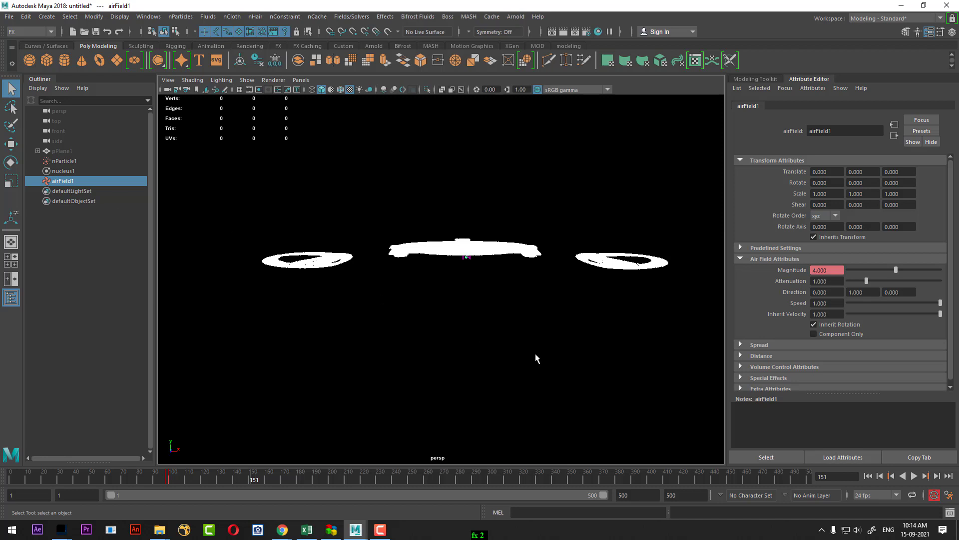
# - Move airField1 right to Translate X 45.49 and open a floating Channel Box
pyautogui.click(169, 481)
pyautogui.press('w')
pyautogui.scroll(-3, 524, 324)
pyautogui.scroll(-2, 492, 308)
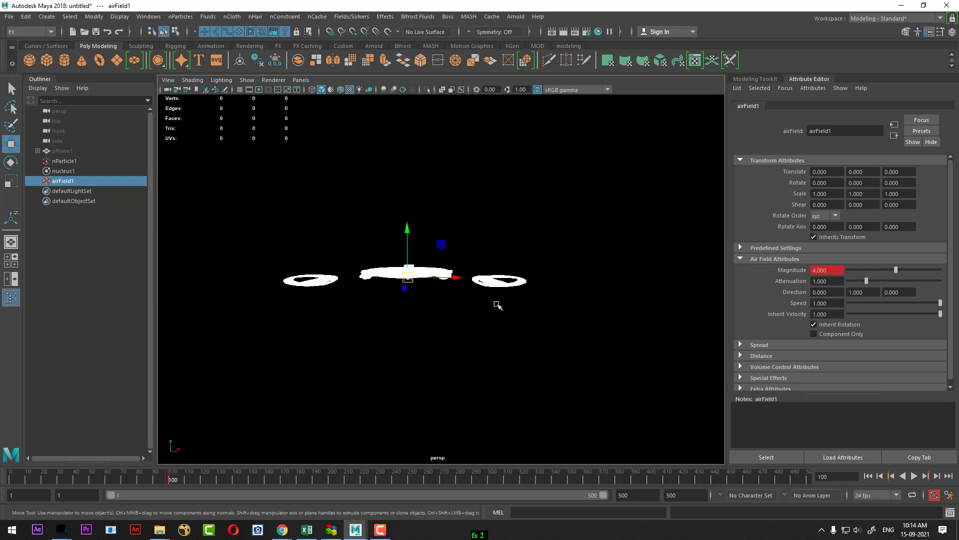
pyautogui.moveTo(457, 277); pyautogui.dragTo(644, 277)
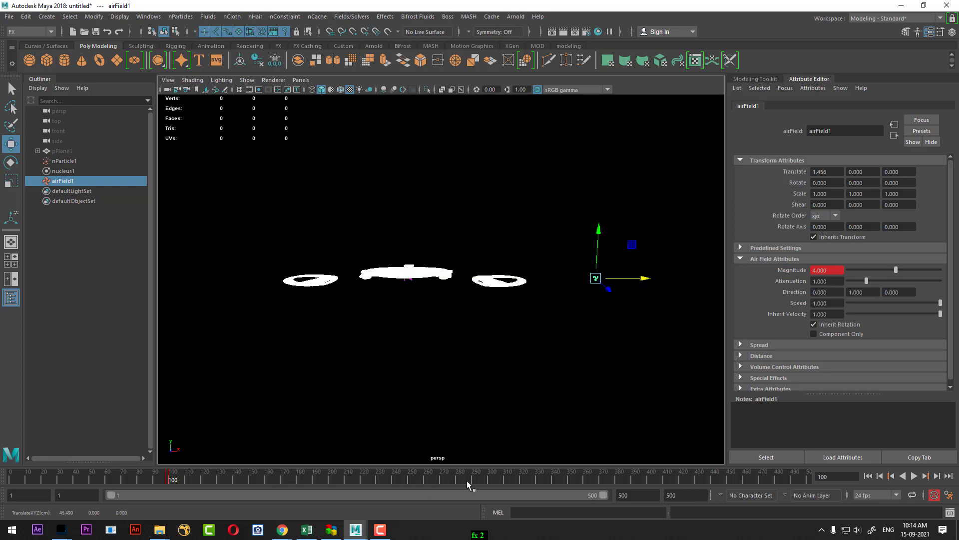
pyautogui.click(493, 479)
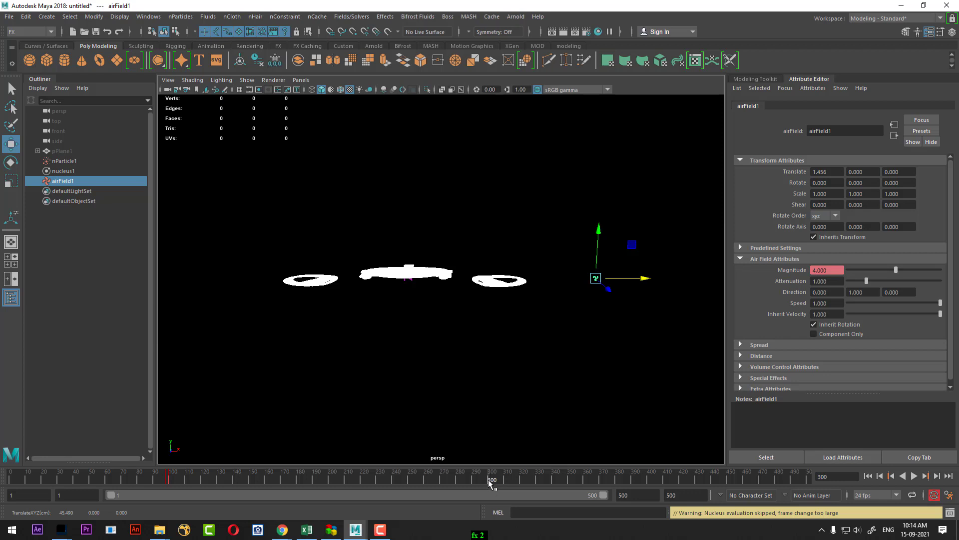
pyautogui.click(952, 32)
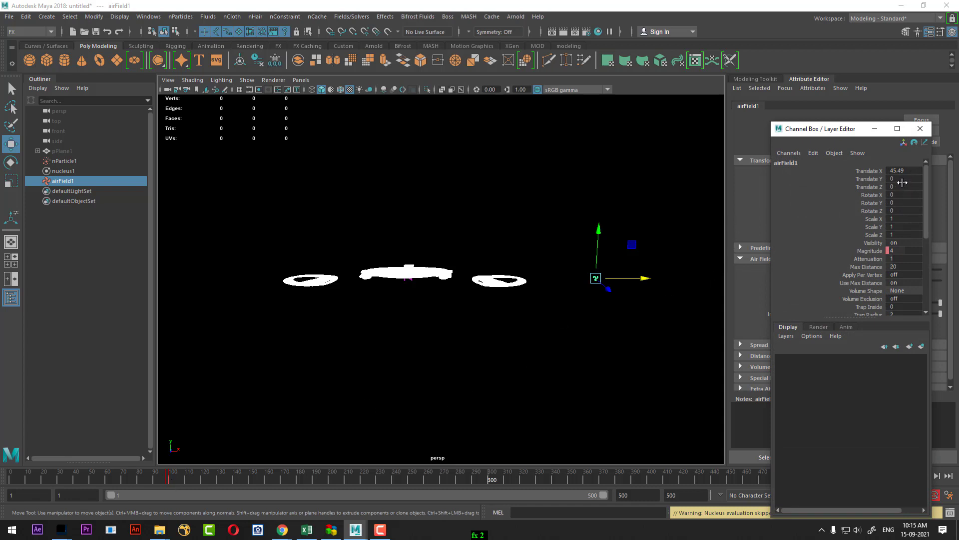
# - Key airField1 Translate X at 48.849 on frame 100 and -45.531 on frame 300
pyautogui.moveTo(647, 280); pyautogui.dragTo(662, 279)
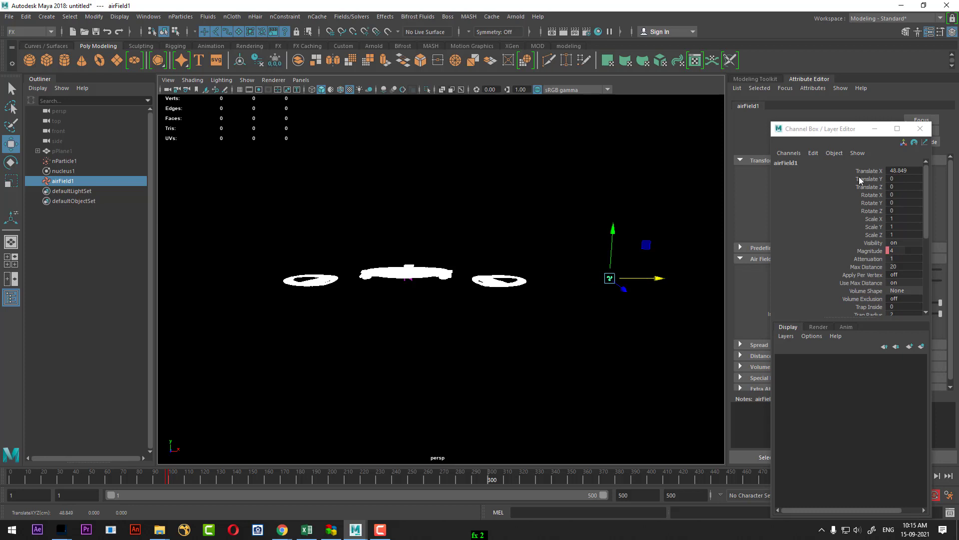
pyautogui.click(170, 480)
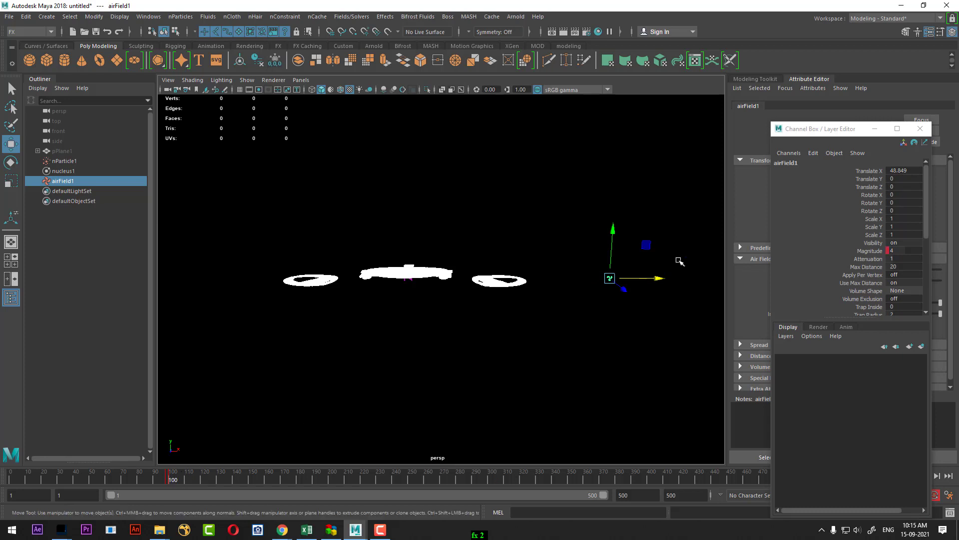
pyautogui.click(870, 170)
pyautogui.rightClick(882, 184)
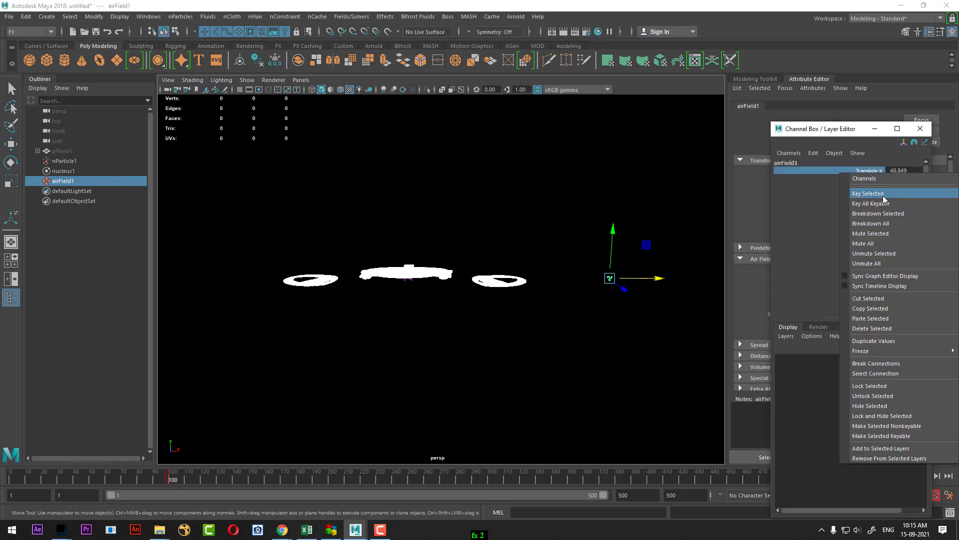
pyautogui.click(882, 196)
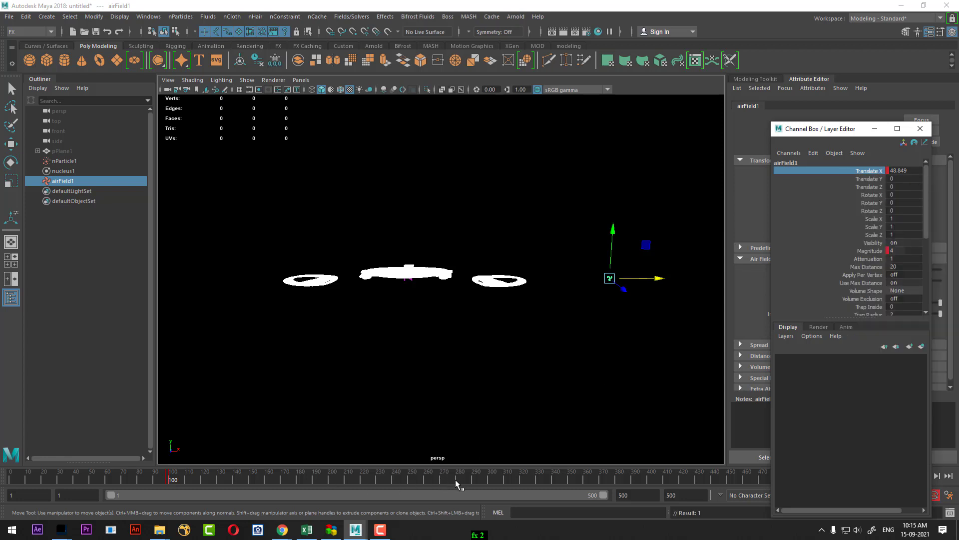
pyautogui.click(489, 480)
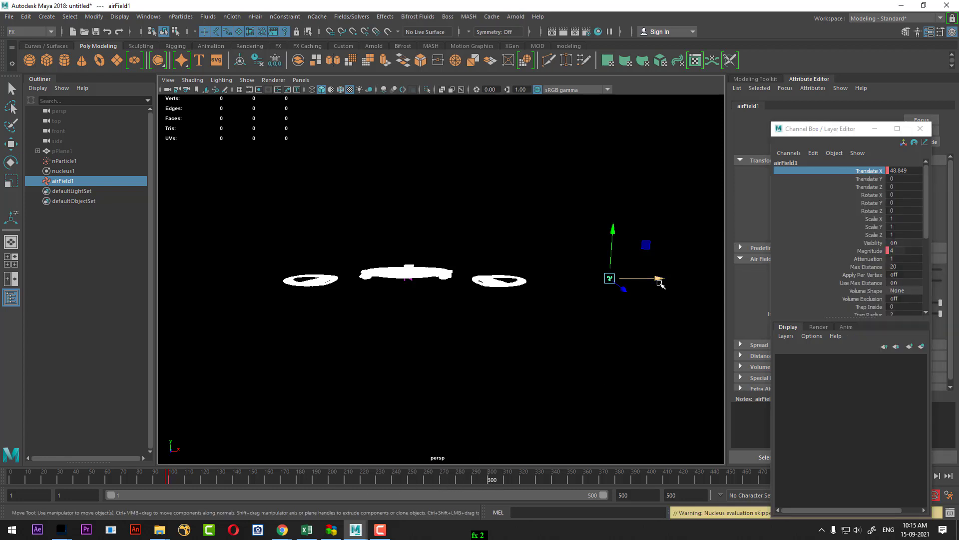
pyautogui.moveTo(658, 279); pyautogui.dragTo(267, 275)
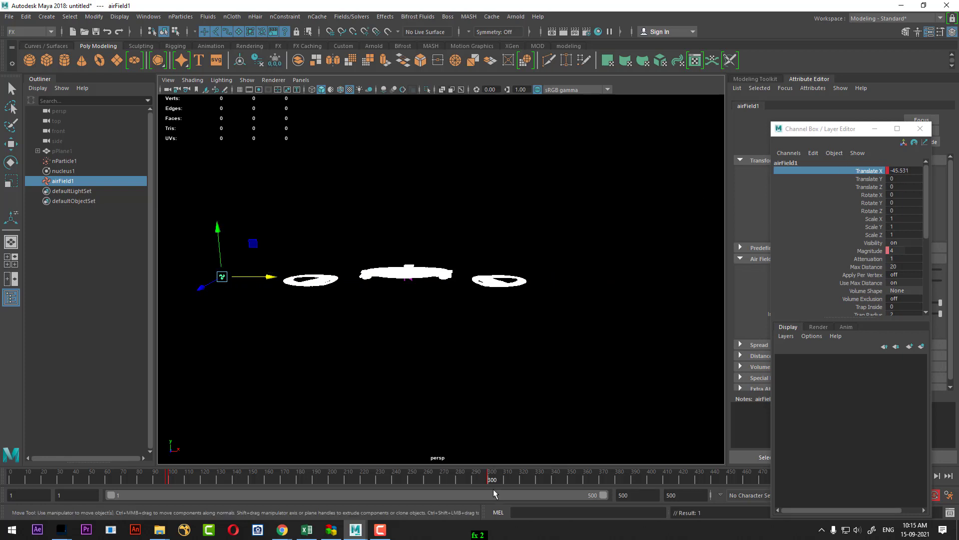
pyautogui.click(920, 128)
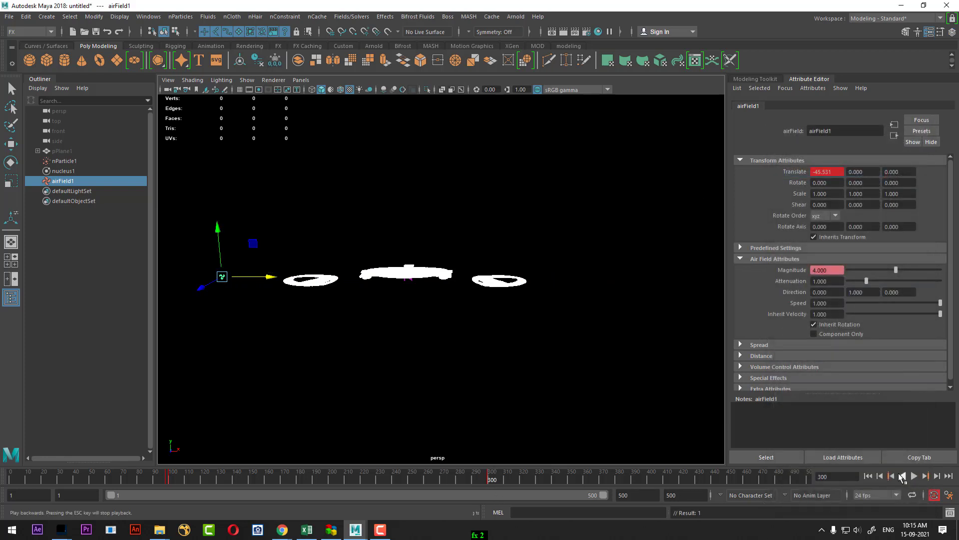
# - Replay from frame 1 to watch the air field sweep left and scatter the headset particles
pyautogui.click(868, 476)
pyautogui.click(914, 476)
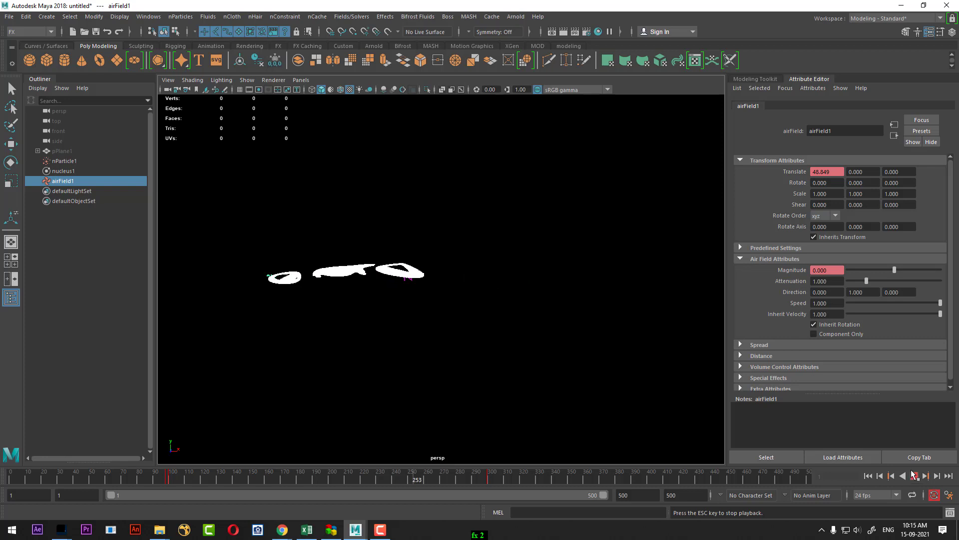
pyautogui.click(914, 479)
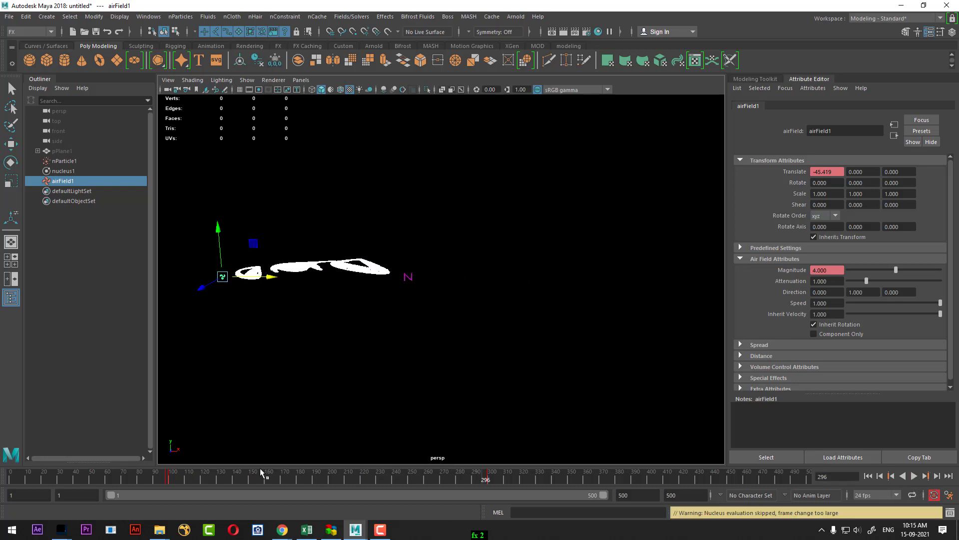
pyautogui.click(170, 479)
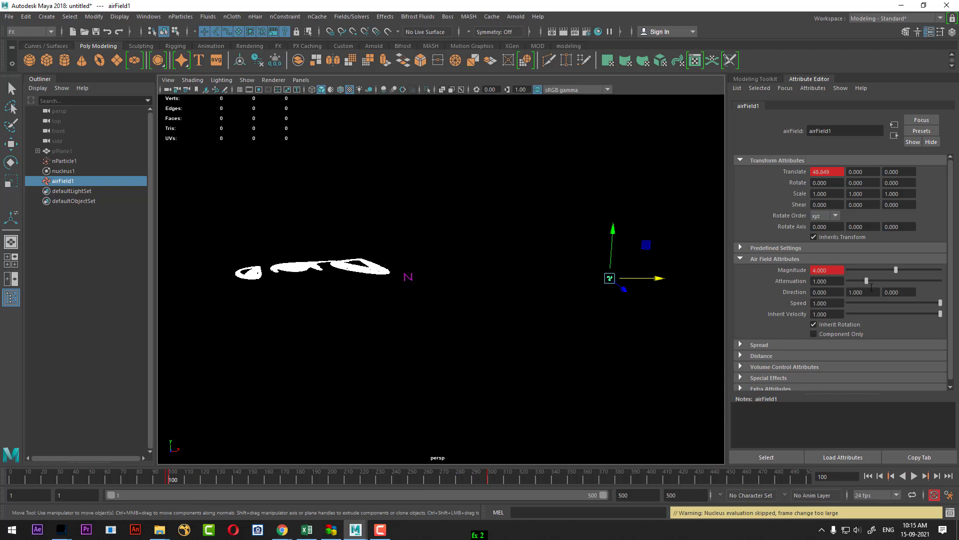
pyautogui.click(868, 476)
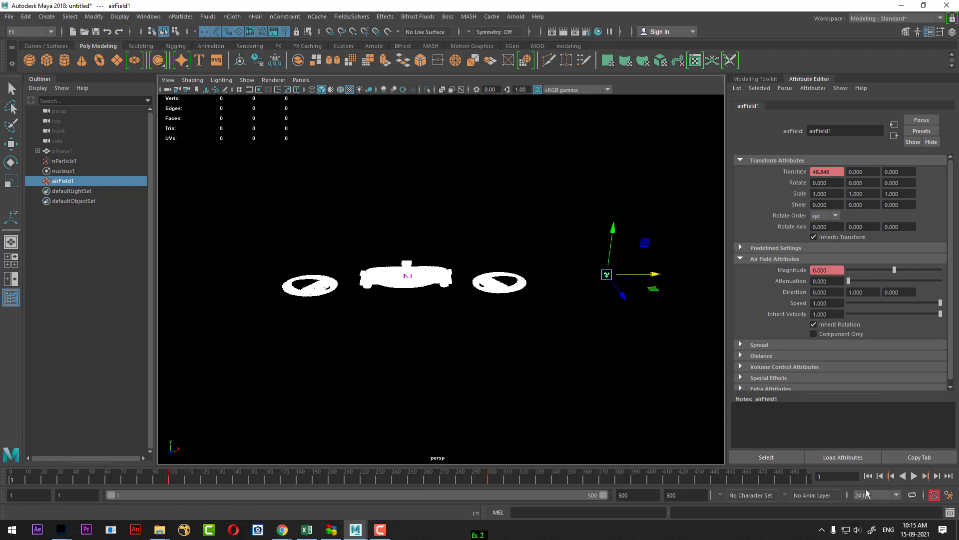
pyautogui.click(914, 476)
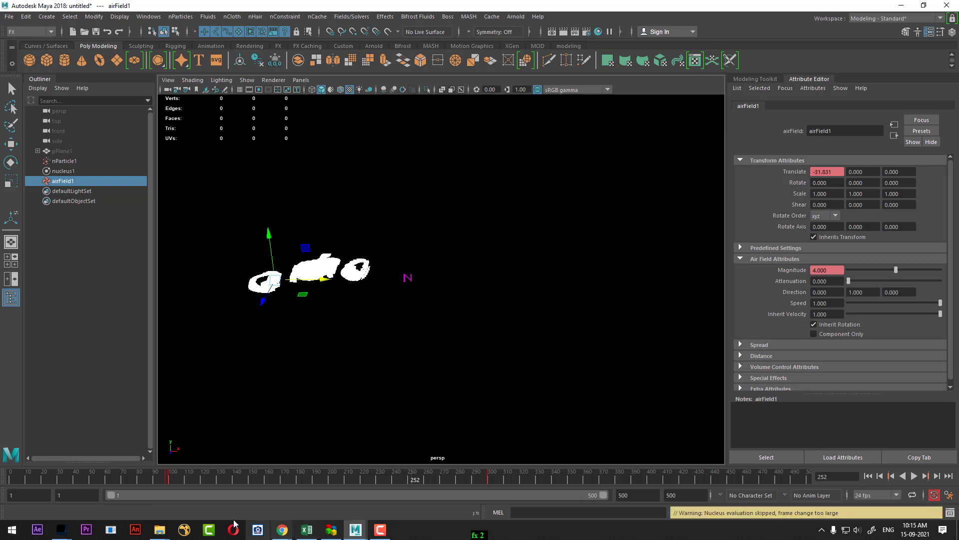
# - At frame 100, set airField1's Magnitude to 20
pyautogui.click(170, 479)
pyautogui.press('w')
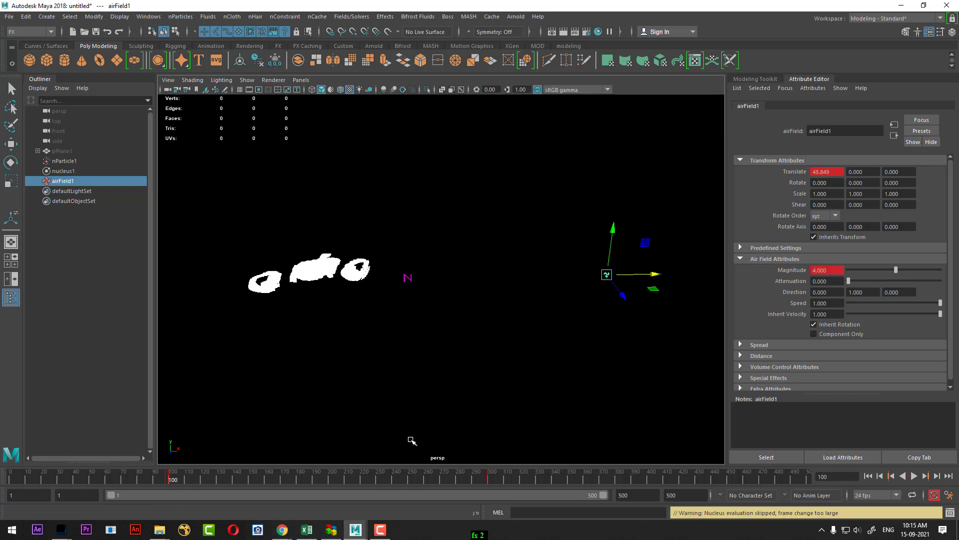
pyautogui.click(827, 269)
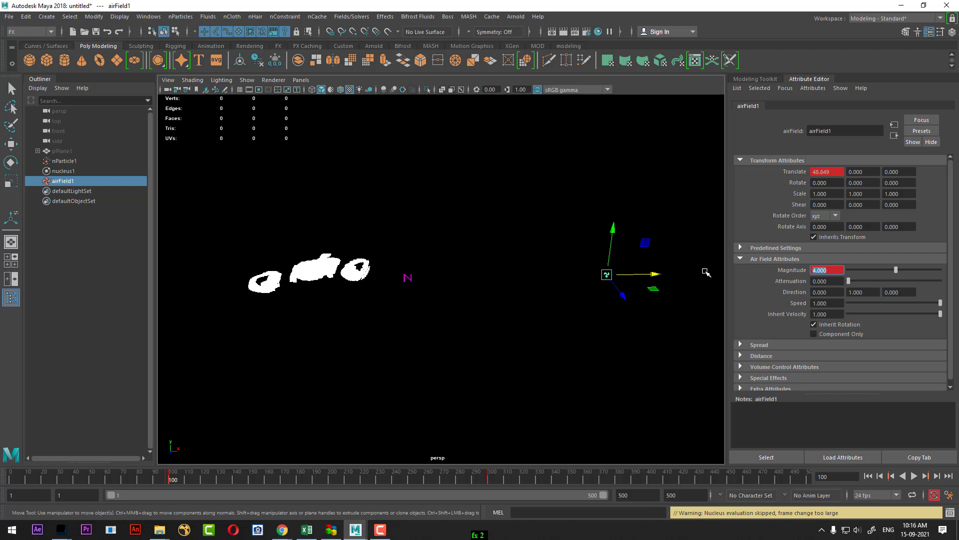
pyautogui.write('20')
pyautogui.press('Return')
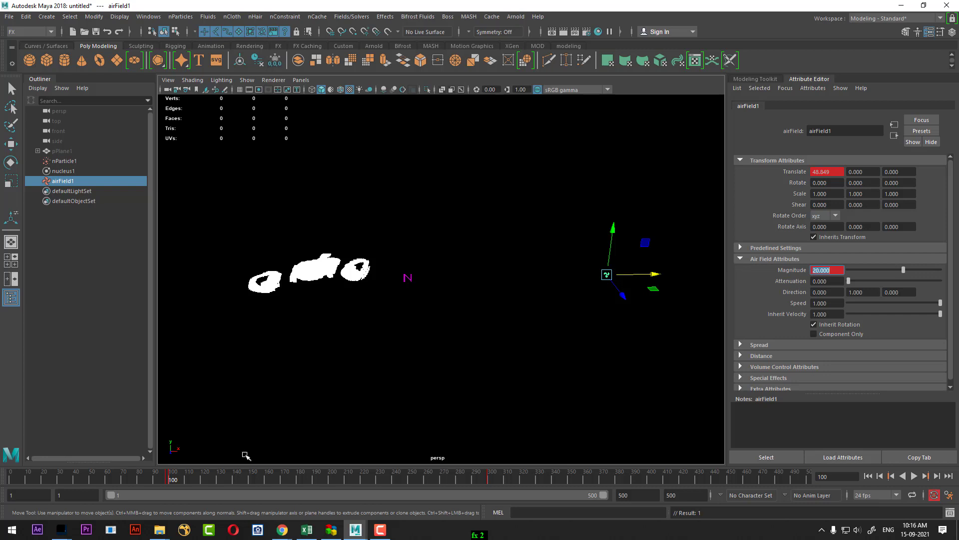
# - Replay the simulation from frame 1 and orbit to watch the stronger blow-apart
pyautogui.click(489, 478)
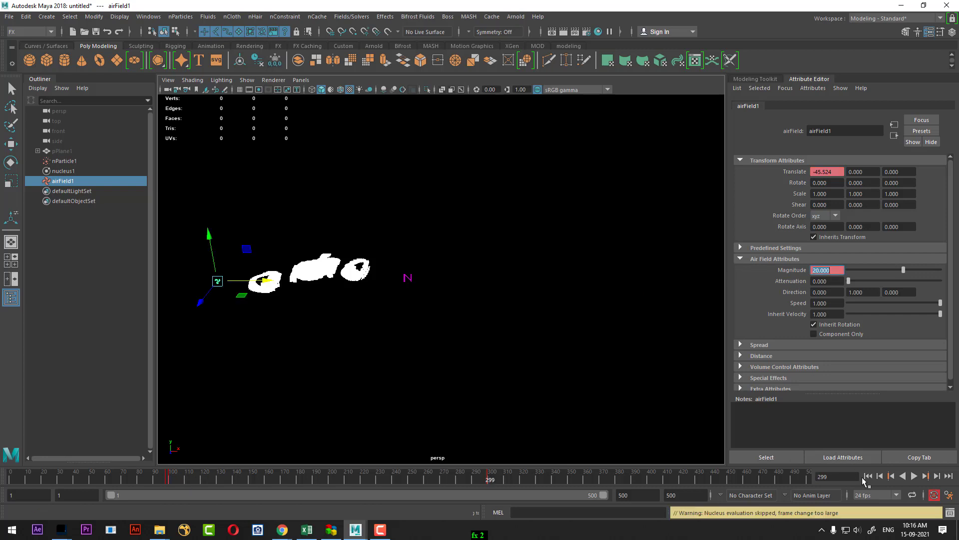
pyautogui.click(868, 475)
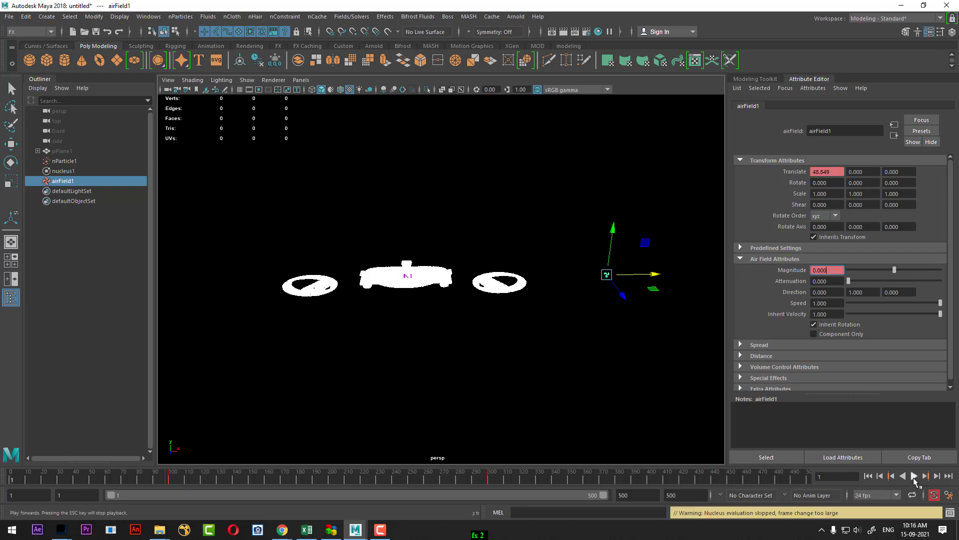
pyautogui.click(914, 477)
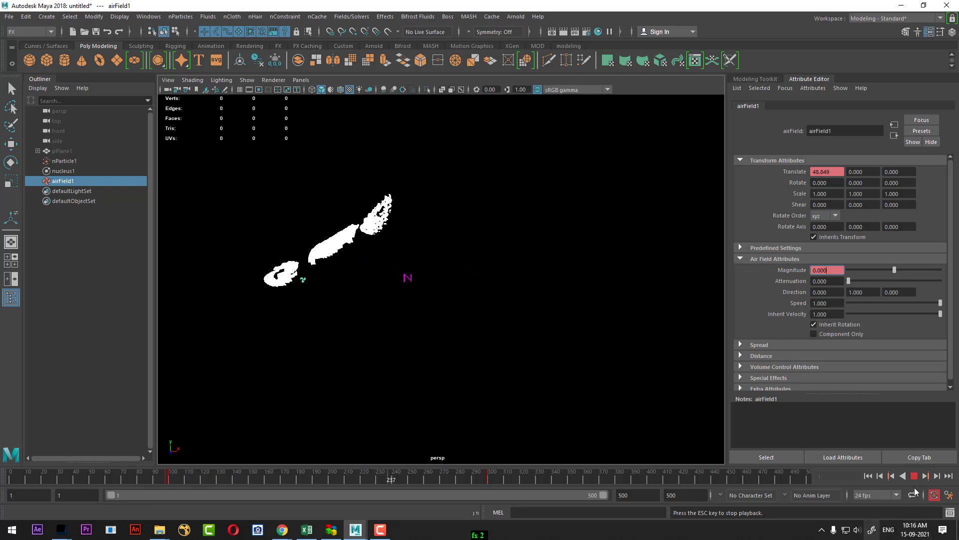
pyautogui.press('Escape')
pyautogui.keyDown('alt'); pyautogui.moveTo(421, 272); pyautogui.dragTo(499, 266); pyautogui.keyUp('alt')
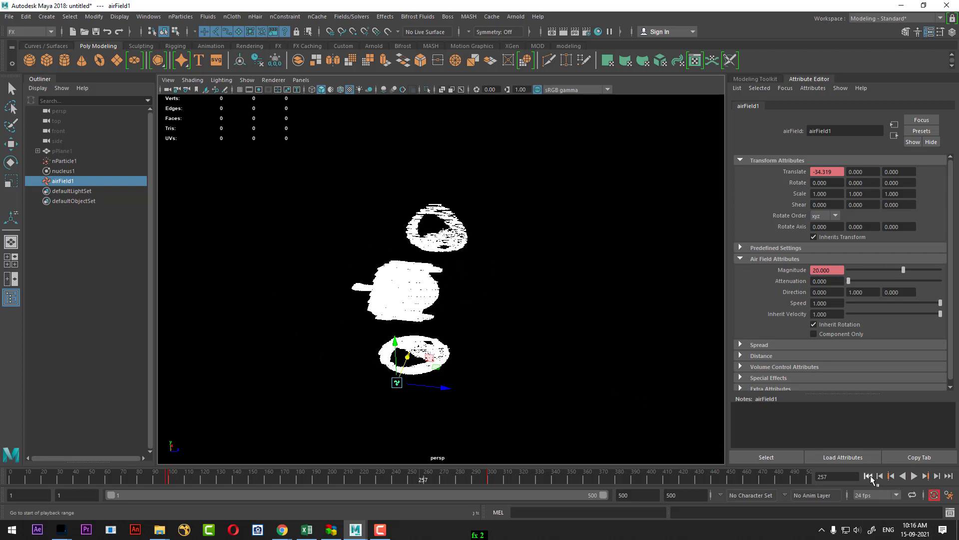
pyautogui.click(868, 475)
pyautogui.moveTo(545, 414)
pyautogui.keyDown('alt'); pyautogui.mouseDown()
pyautogui.moveTo(432, 315)
pyautogui.moveTo(424, 322)
pyautogui.mouseUp(); pyautogui.keyUp('alt')
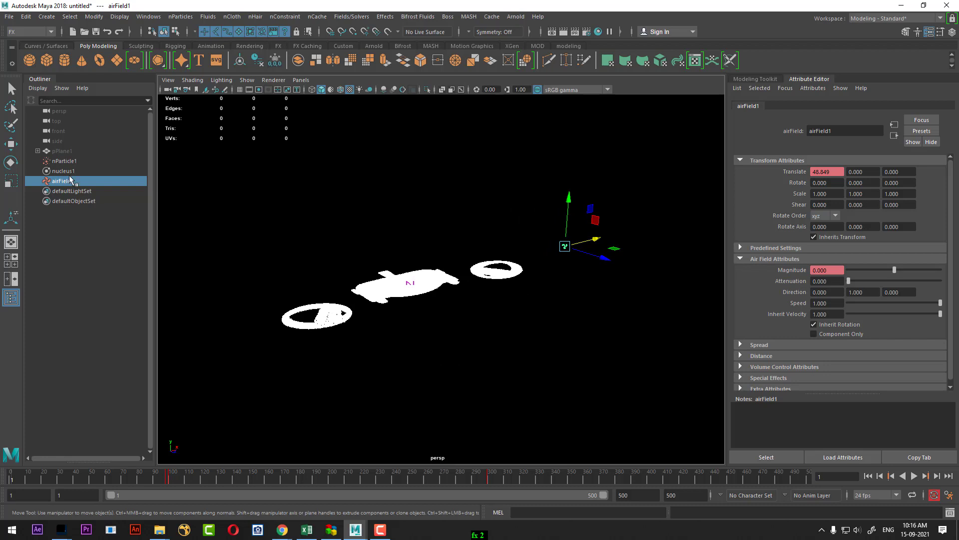
# - Add a turbulence field to nParticle1, move it right beside the air field, and preview playback
pyautogui.click(67, 161)
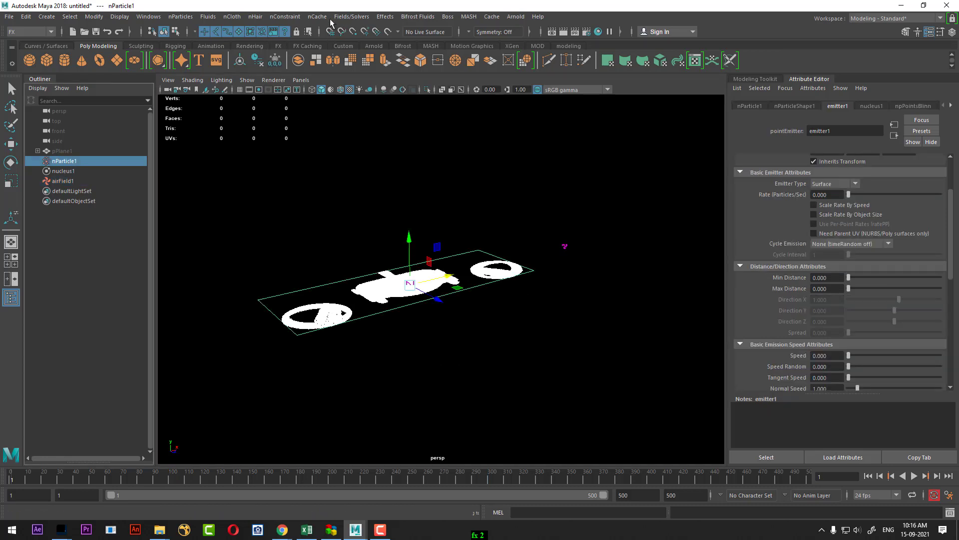
pyautogui.click(389, 18)
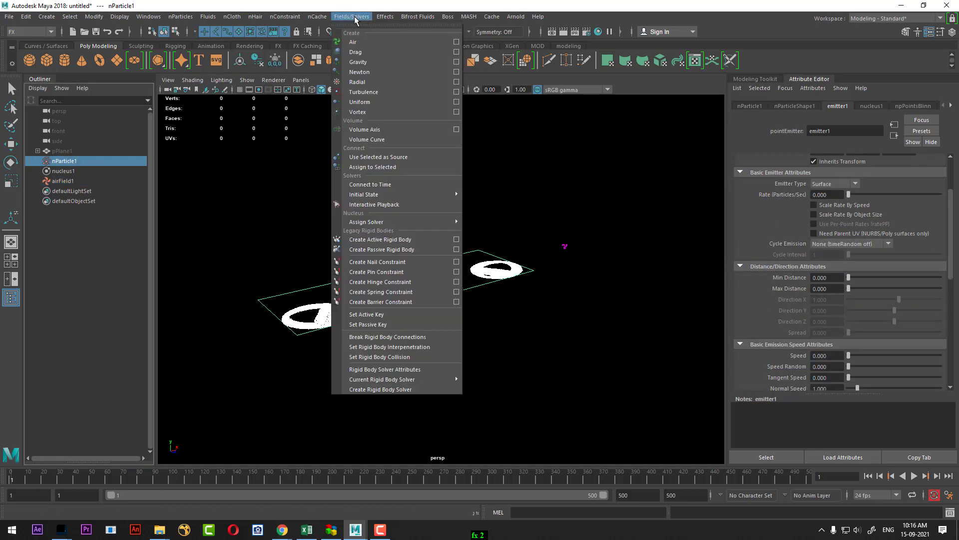
pyautogui.click(365, 92)
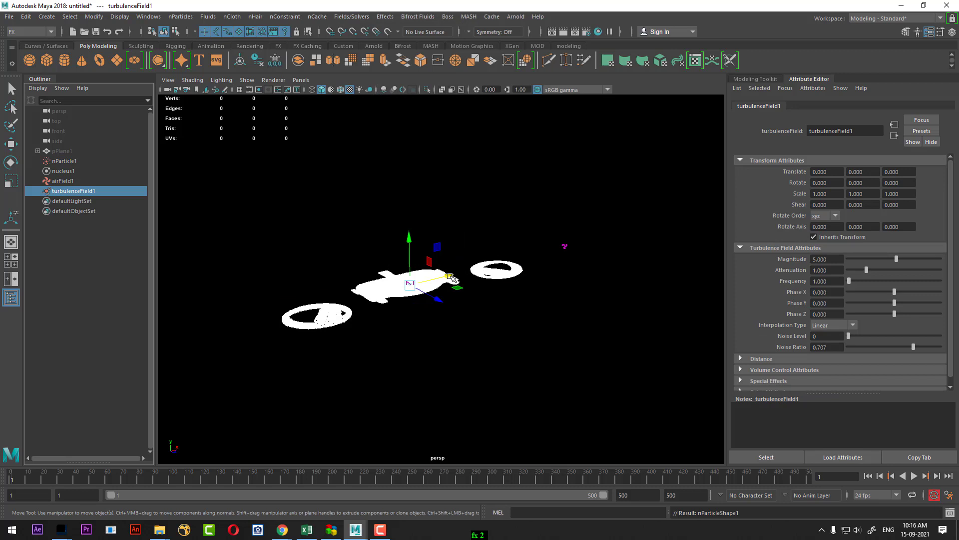
pyautogui.moveTo(451, 275); pyautogui.dragTo(600, 243)
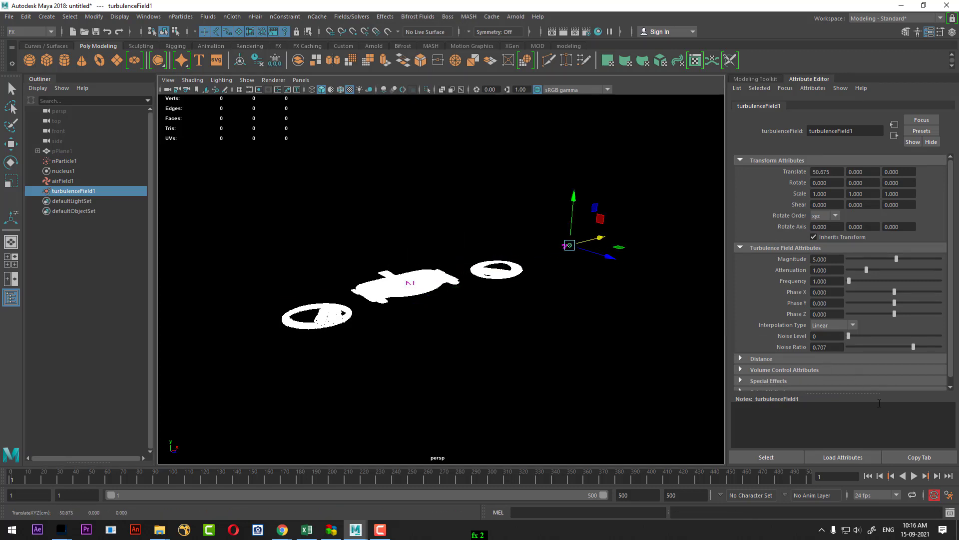
pyautogui.click(915, 476)
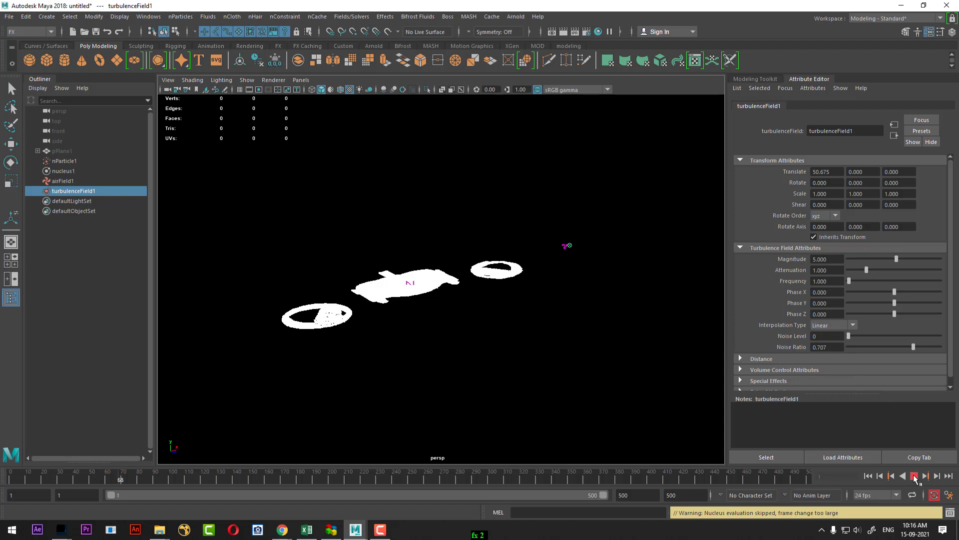
pyautogui.click(915, 475)
# - Key turbulence Magnitude at 5 on frame 100 and 0 on frame 98
pyautogui.press('w')
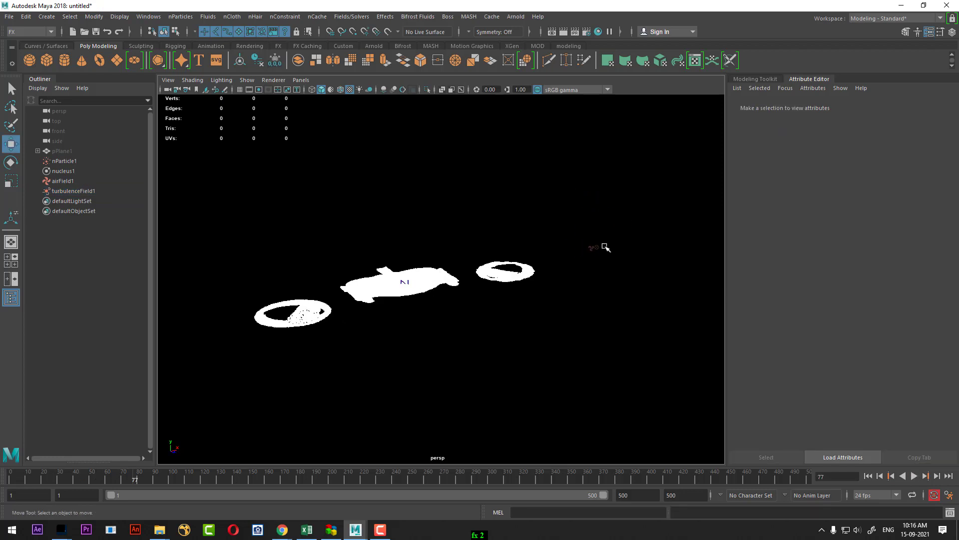
pyautogui.click(171, 480)
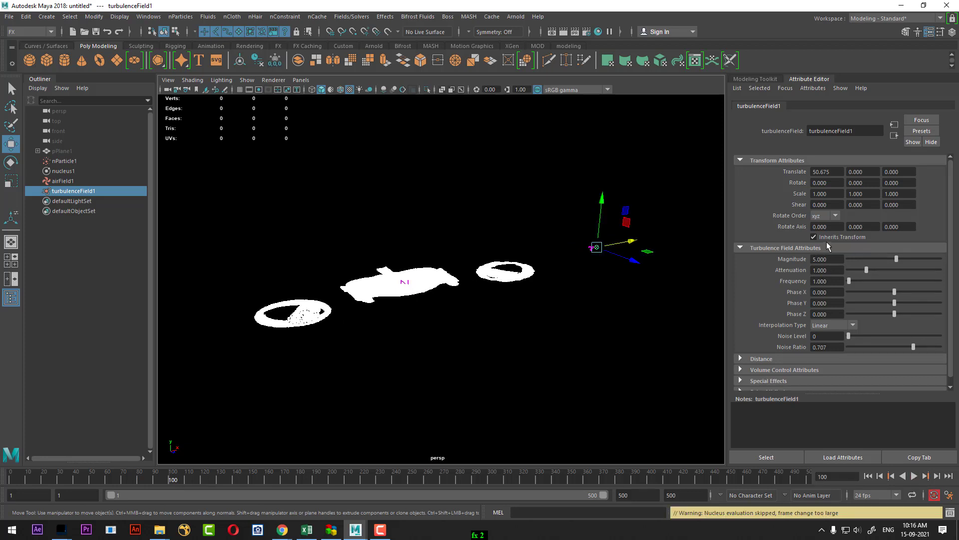
pyautogui.rightClick(794, 262)
pyautogui.click(825, 263)
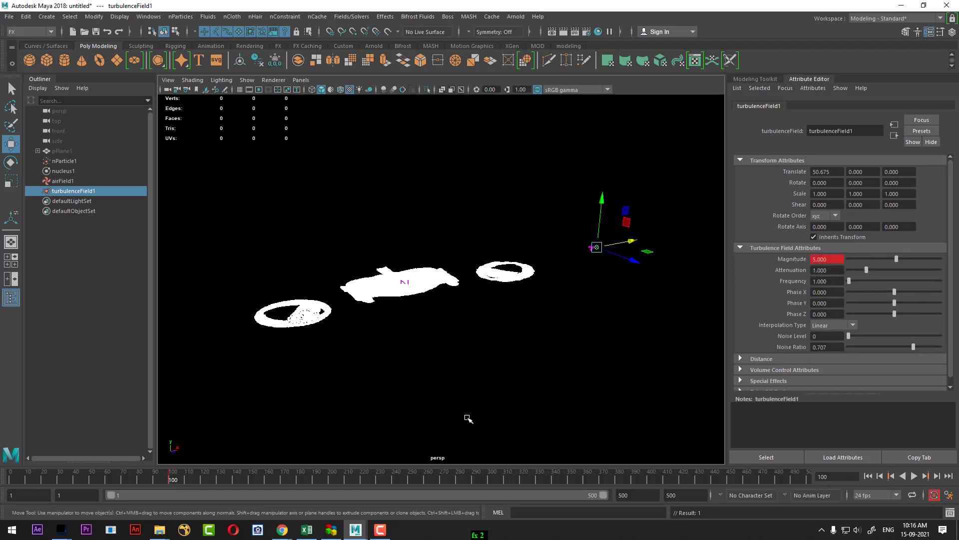
pyautogui.click(168, 482)
pyautogui.click(840, 260)
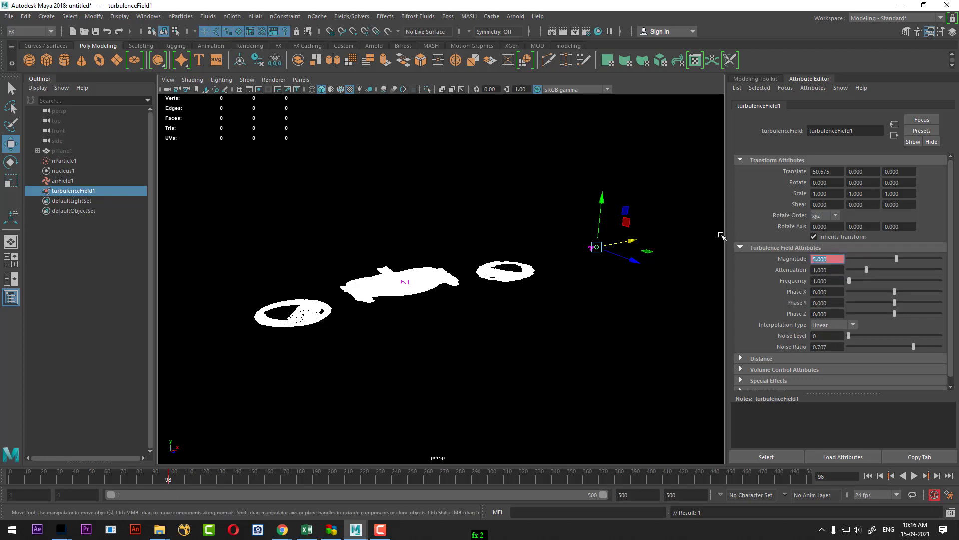
pyautogui.write('0')
pyautogui.press('Return')
# - Select airField1 at frame 300 and float the Channel Box in its own window
pyautogui.click(63, 182)
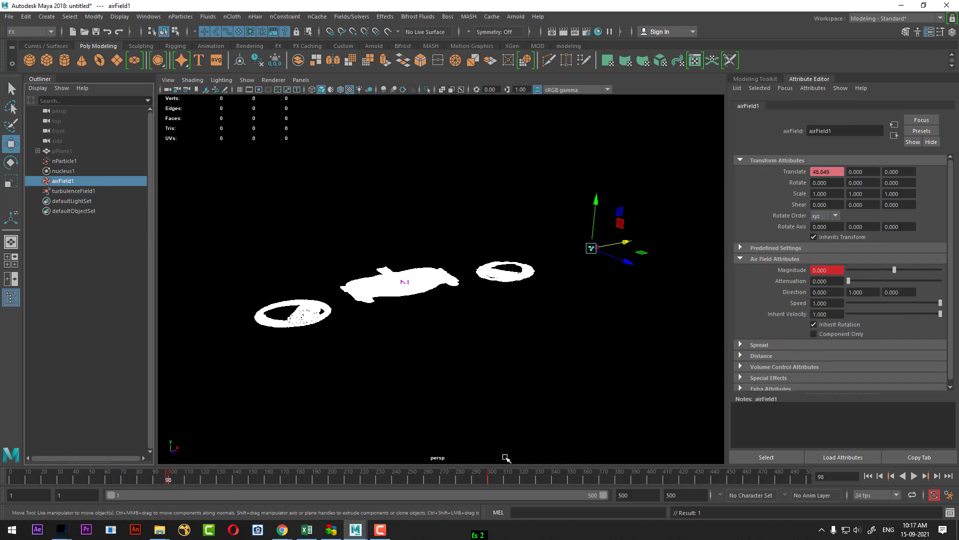
pyautogui.click(488, 481)
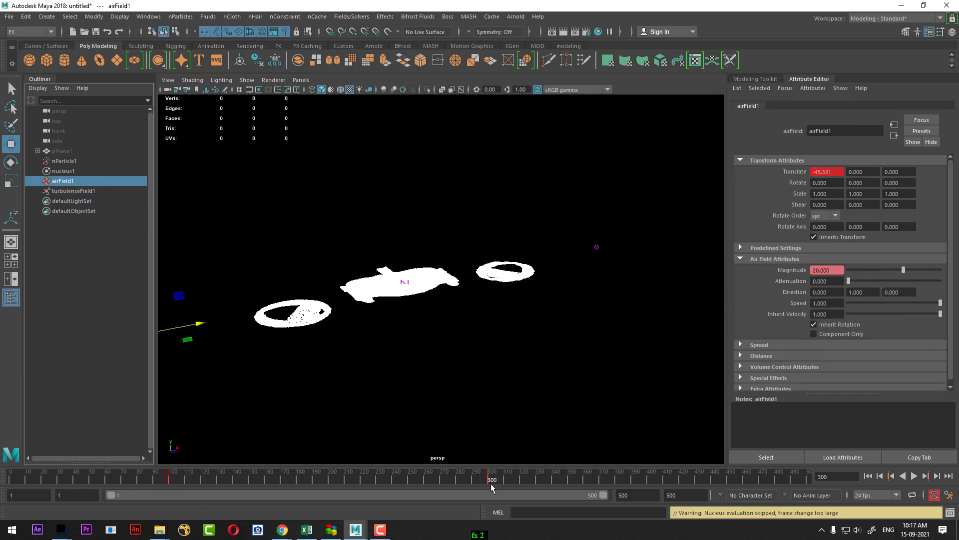
pyautogui.click(952, 32)
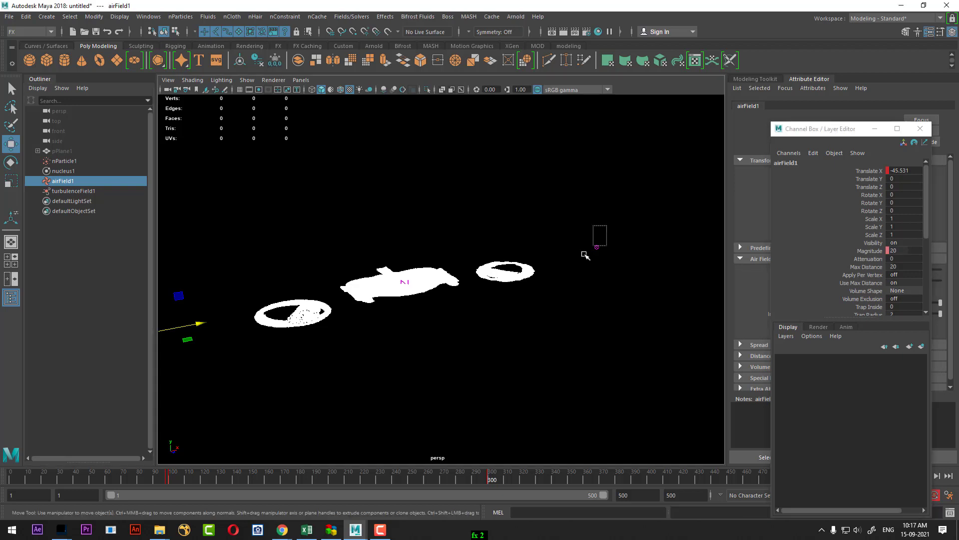
# - Key turbulenceField1's Translate X, then at frame 300 move it far left to X -44.711
pyautogui.moveTo(604, 223); pyautogui.dragTo(584, 265)
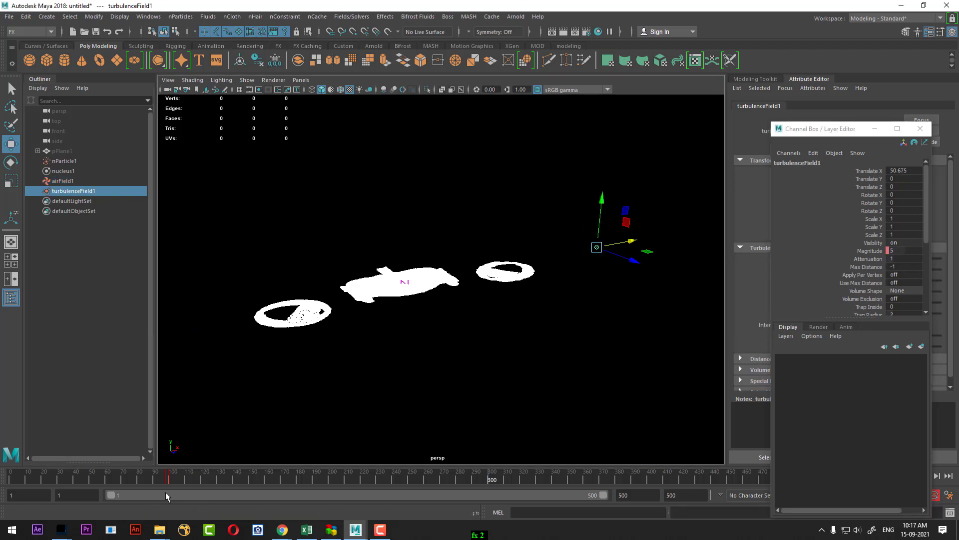
pyautogui.click(871, 170)
pyautogui.rightClick(871, 171)
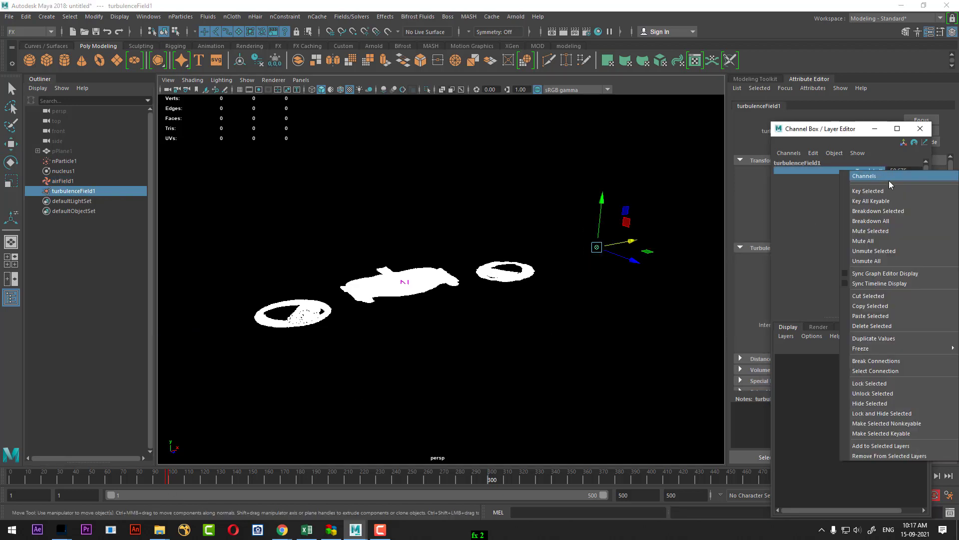
pyautogui.click(879, 173)
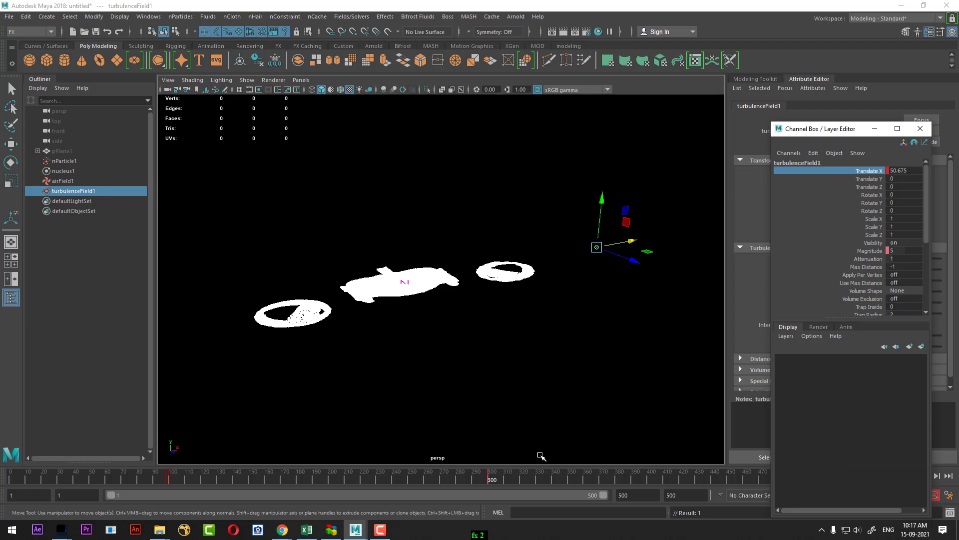
pyautogui.click(491, 480)
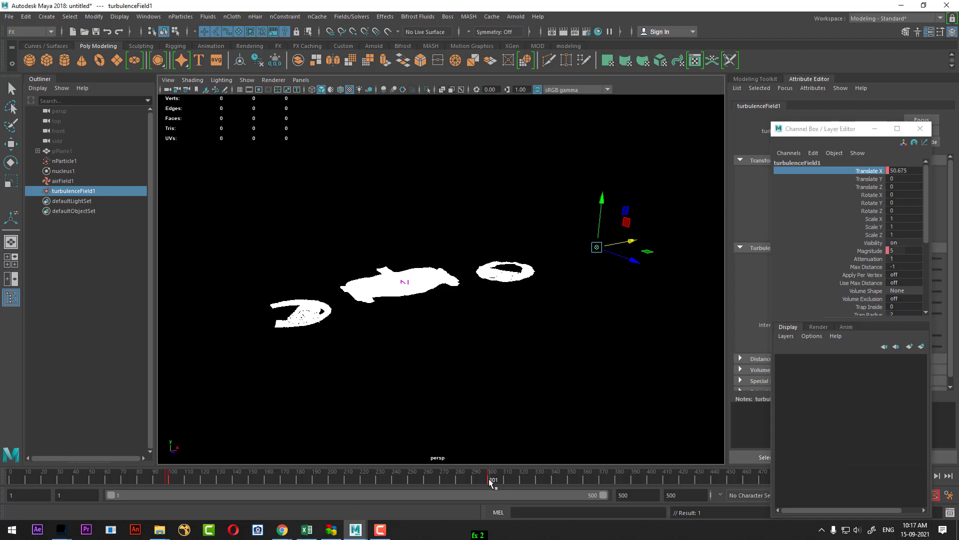
pyautogui.click(489, 479)
pyautogui.keyDown('alt'); pyautogui.moveTo(542, 314); pyautogui.dragTo(607, 317); pyautogui.keyUp('alt')
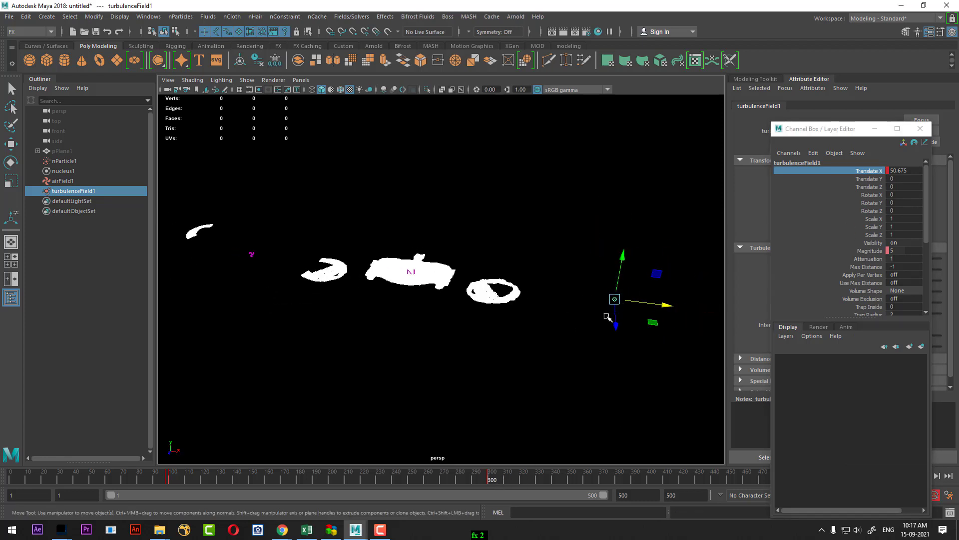
pyautogui.moveTo(607, 316); pyautogui.dragTo(292, 272, button='middle')
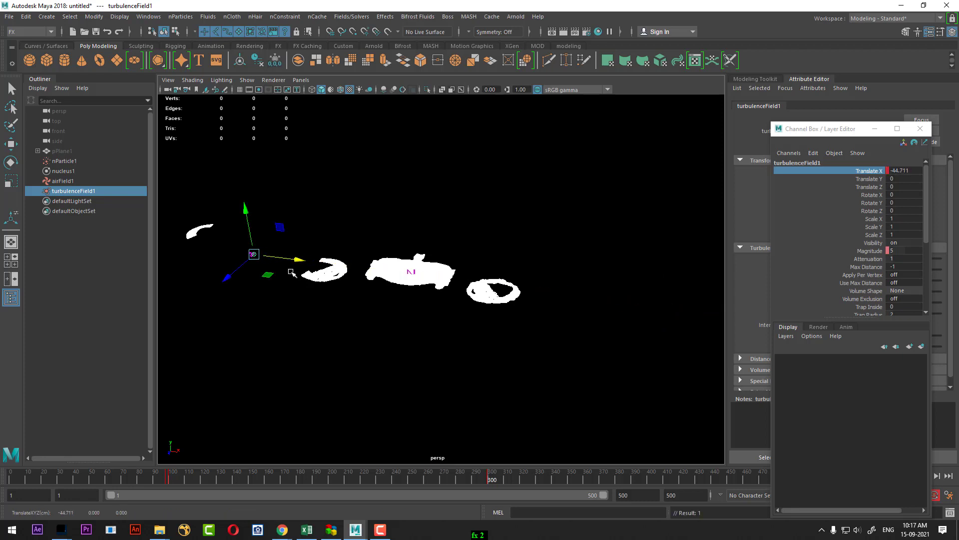
pyautogui.click(920, 129)
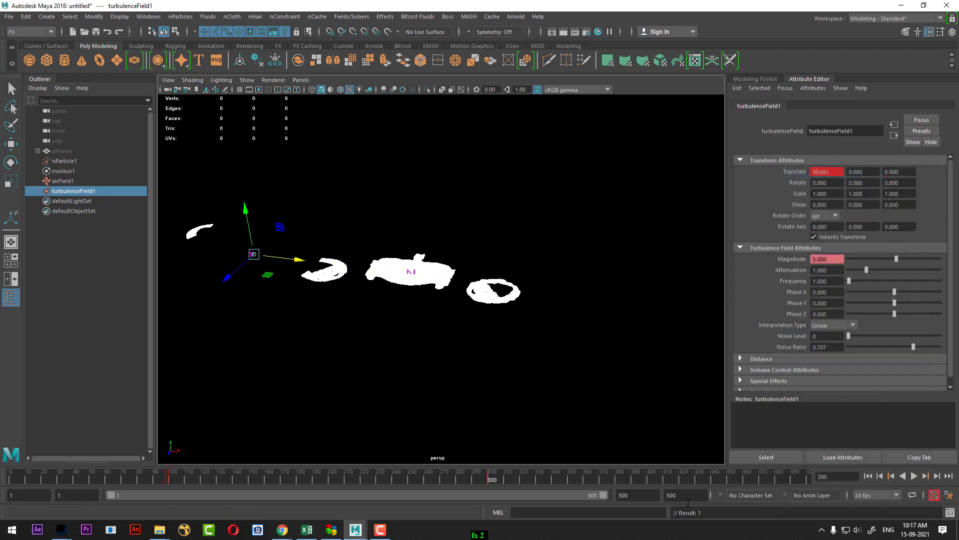
# - Replay the sweep, then at frame 100 move the turbulence field across to X 48.731
pyautogui.click(868, 479)
pyautogui.click(914, 475)
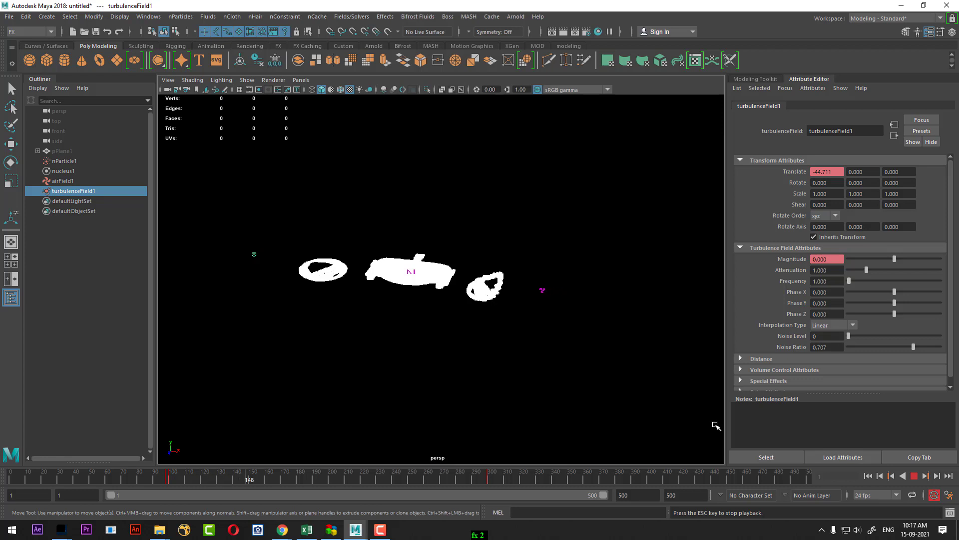
pyautogui.press('Escape')
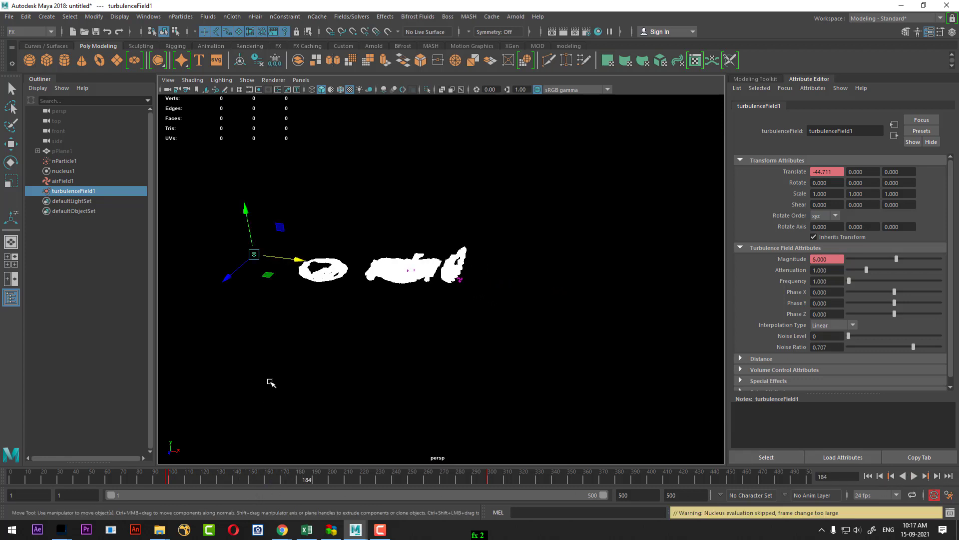
pyautogui.moveTo(172, 477); pyautogui.dragTo(180, 479)
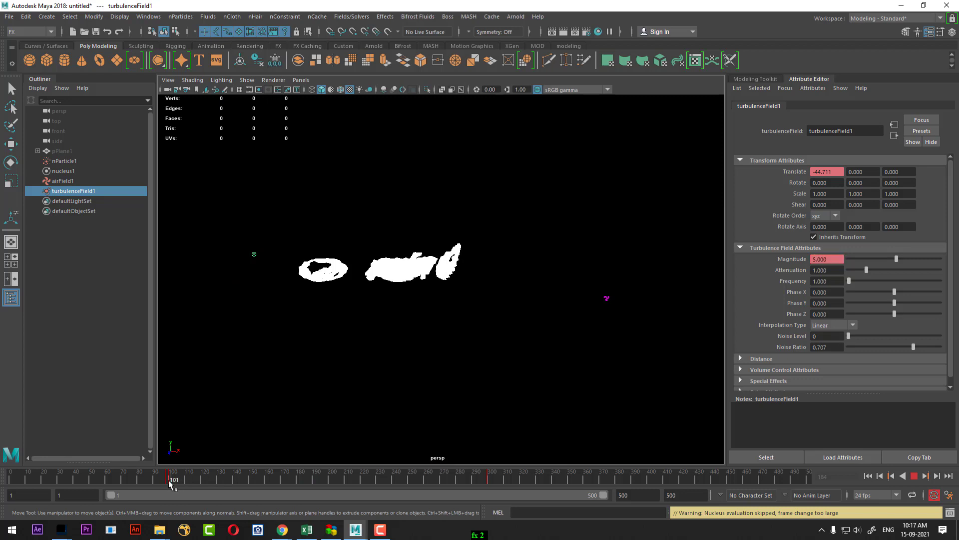
pyautogui.moveTo(292, 273); pyautogui.dragTo(664, 306)
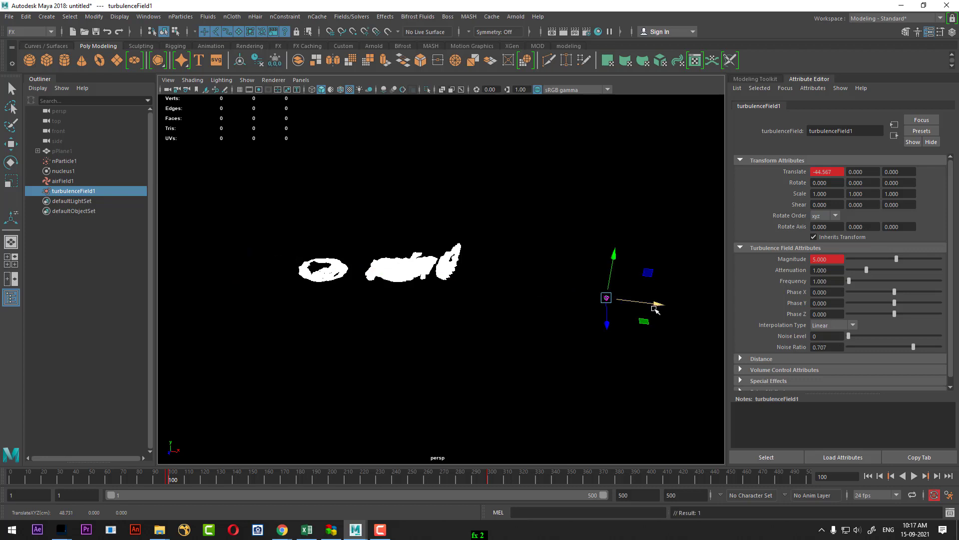
# - Replay from the first frame and orbit to watch the turbulence sweep the particles
pyautogui.moveTo(463, 481)
pyautogui.mouseDown()
pyautogui.moveTo(494, 482)
pyautogui.moveTo(459, 480)
pyautogui.mouseUp()
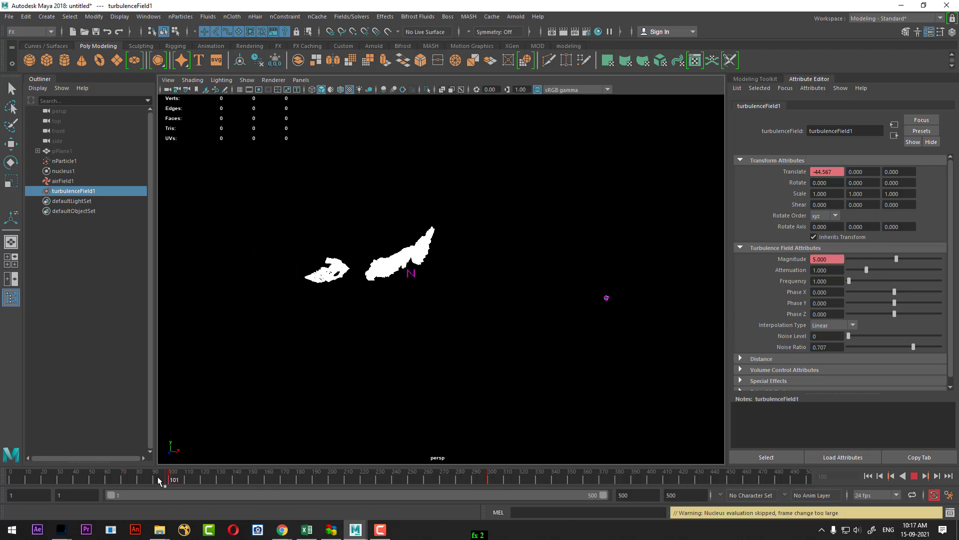
pyautogui.moveTo(250, 477); pyautogui.dragTo(11, 480)
pyautogui.click(914, 475)
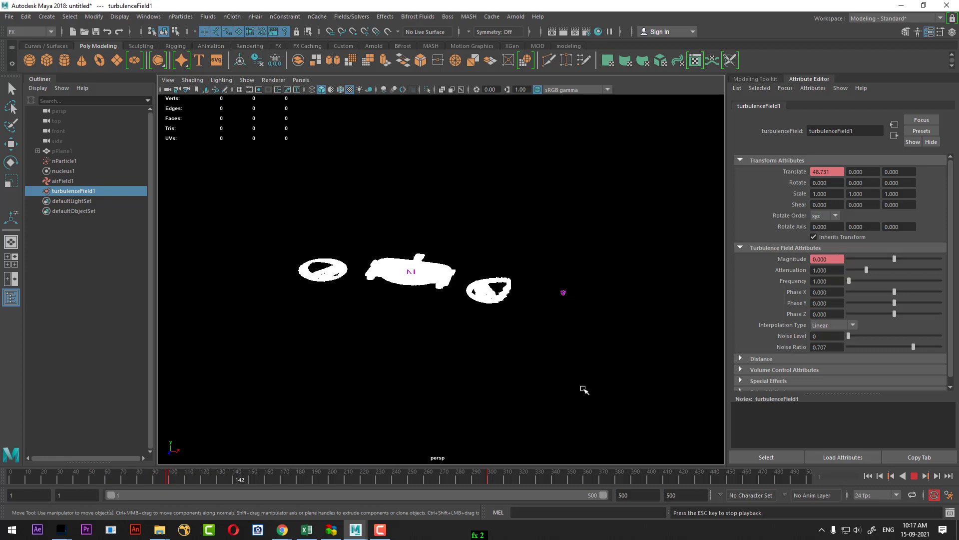
pyautogui.keyDown('alt'); pyautogui.moveTo(546, 392); pyautogui.dragTo(613, 389); pyautogui.keyUp('alt')
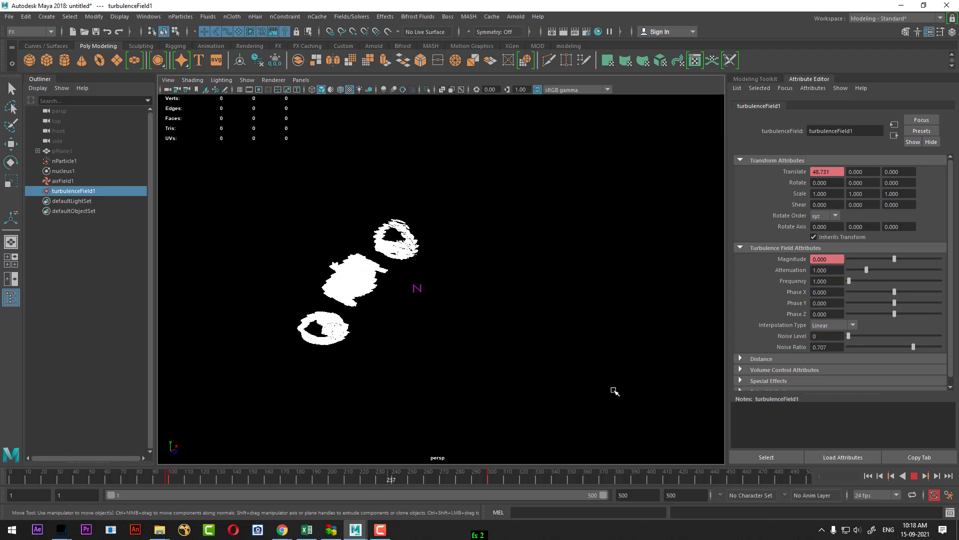
pyautogui.click(914, 476)
pyautogui.press('w')
pyautogui.moveTo(564, 380)
pyautogui.keyDown('alt'); pyautogui.mouseDown()
pyautogui.moveTo(617, 386)
pyautogui.moveTo(516, 388)
pyautogui.moveTo(561, 404)
pyautogui.moveTo(416, 450)
pyautogui.mouseUp(); pyautogui.keyUp('alt')
# - At frame 100, set the turbulence Magnitude to 50, then rewind
pyautogui.moveTo(186, 481); pyautogui.dragTo(172, 479)
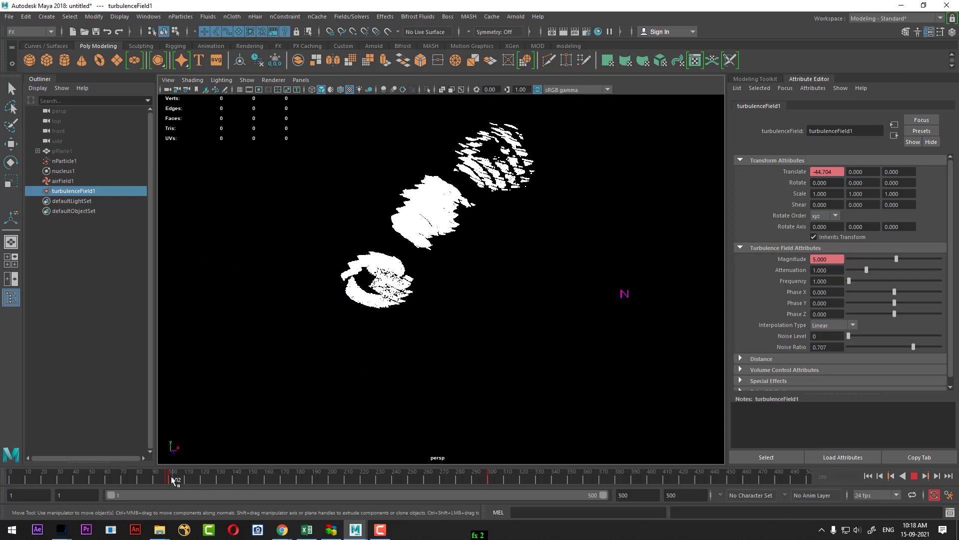
pyautogui.hotkey('alt', 'v')
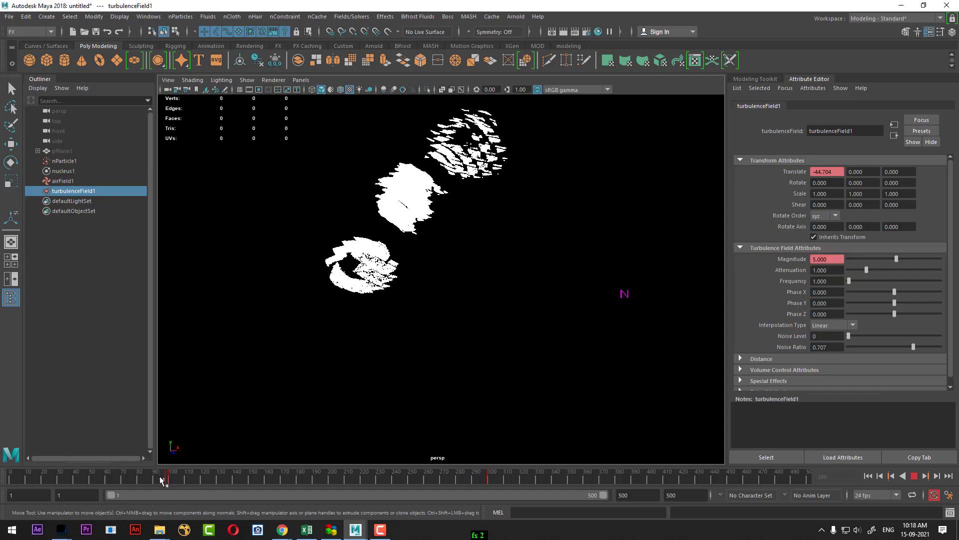
pyautogui.click(170, 480)
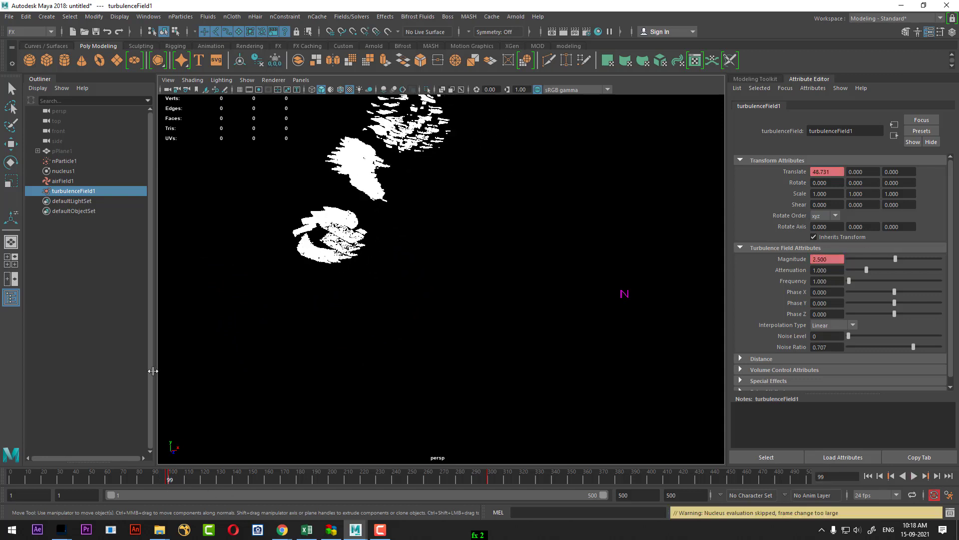
pyautogui.hotkey('alt', 'v')
pyautogui.click(170, 481)
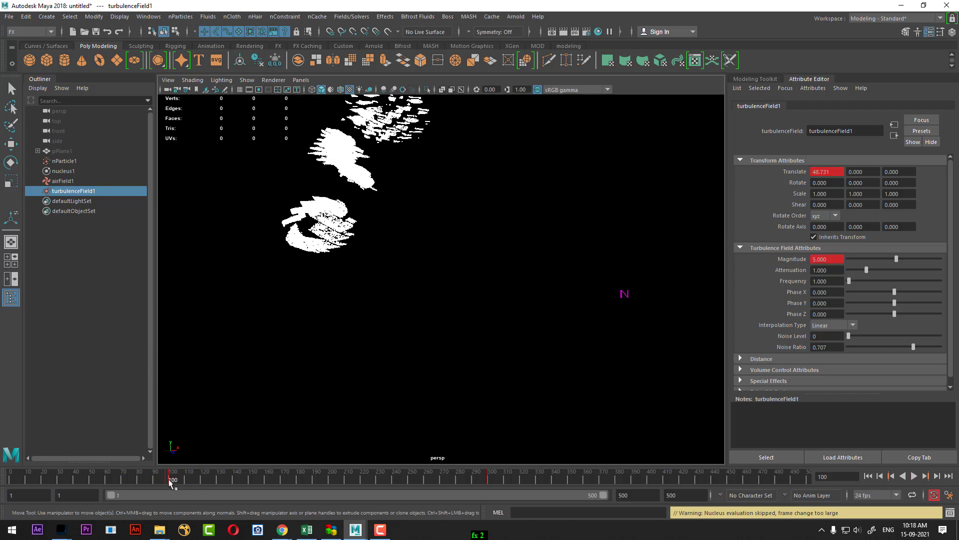
pyautogui.click(834, 260)
pyautogui.write('50.000')
pyautogui.press('Return')
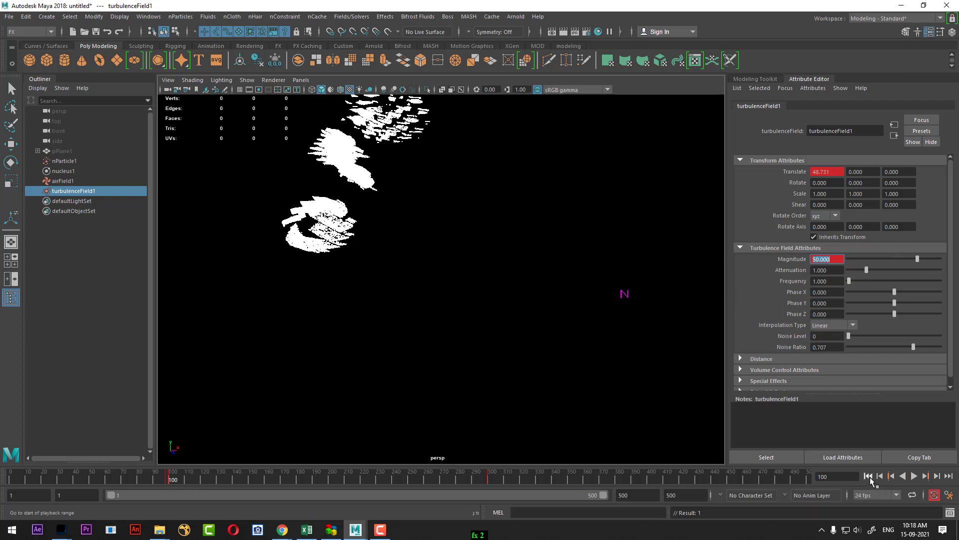
pyautogui.click(868, 476)
pyautogui.keyDown('alt'); pyautogui.moveTo(638, 358); pyautogui.dragTo(719, 420); pyautogui.keyUp('alt')
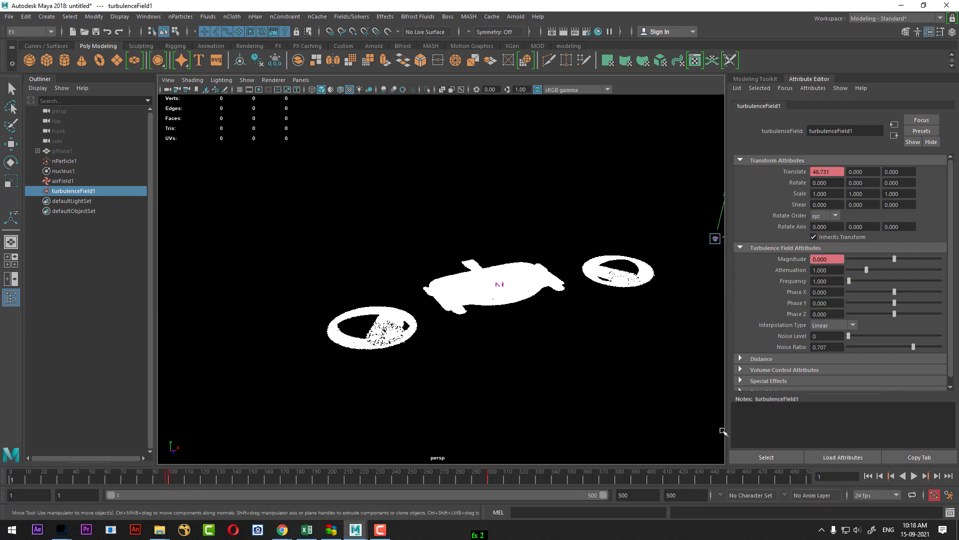
# - Play the simulation and orbit to review the turbulent particle clouds
pyautogui.click(915, 477)
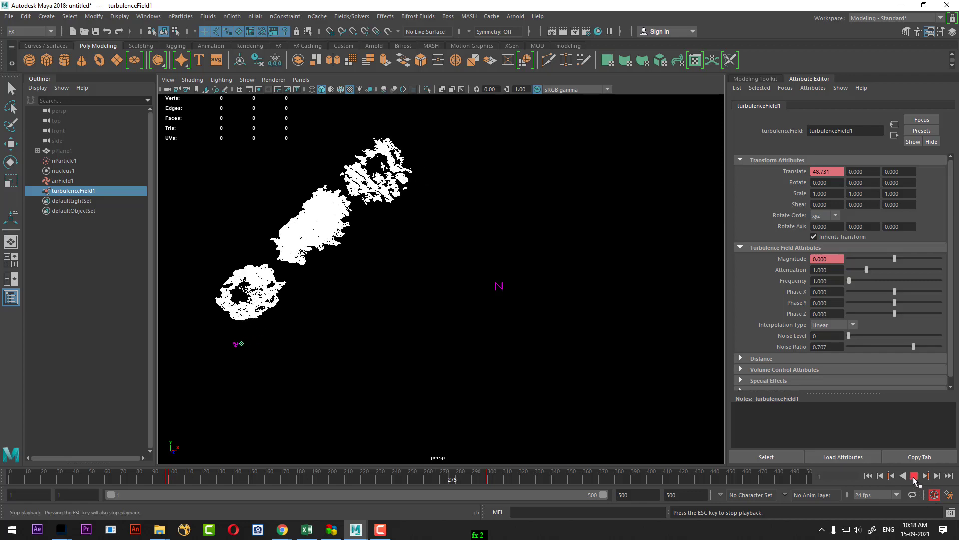
pyautogui.click(914, 476)
pyautogui.moveTo(508, 359)
pyautogui.keyDown('alt'); pyautogui.mouseDown()
pyautogui.moveTo(567, 327)
pyautogui.moveTo(592, 351)
pyautogui.mouseUp(); pyautogui.keyUp('alt')
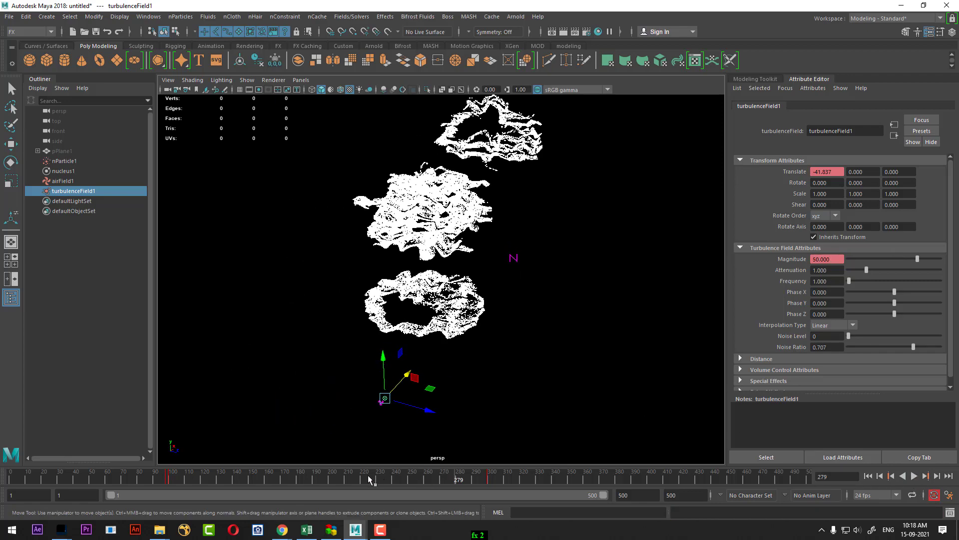
# - At frame 100, drop turbulence Attenuation to 0 and replay the scattered burst
pyautogui.moveTo(260, 478); pyautogui.dragTo(169, 481)
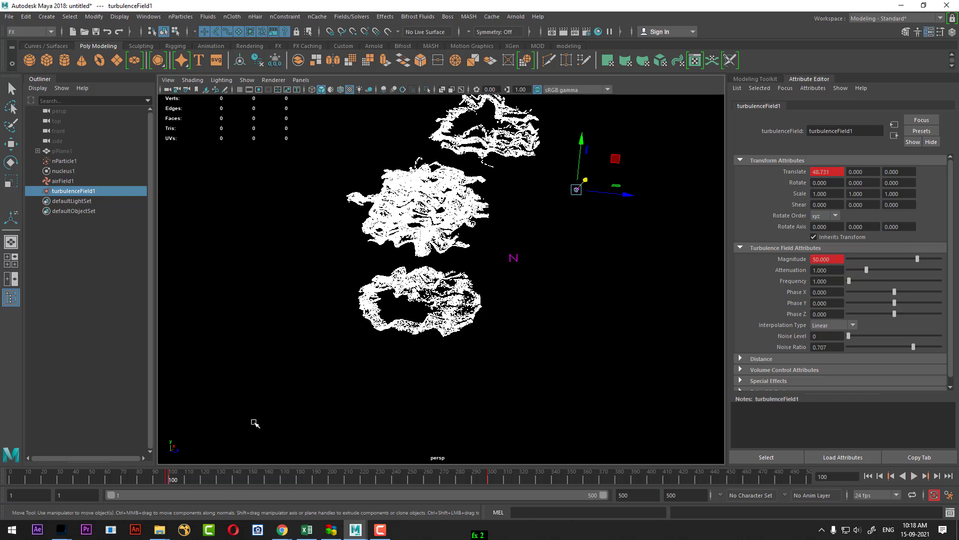
pyautogui.moveTo(867, 274); pyautogui.dragTo(849, 274)
pyautogui.click(868, 477)
pyautogui.click(914, 476)
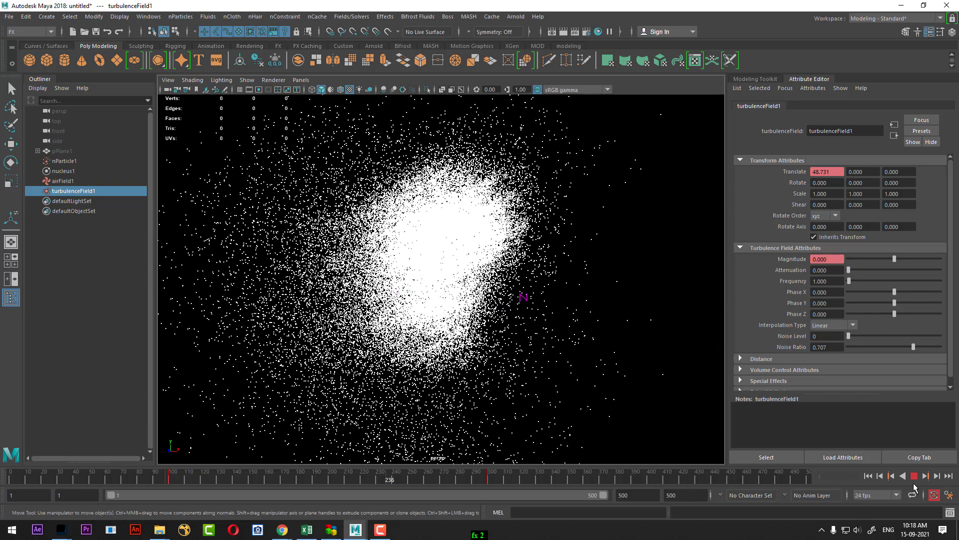
pyautogui.click(914, 476)
pyautogui.click(176, 483)
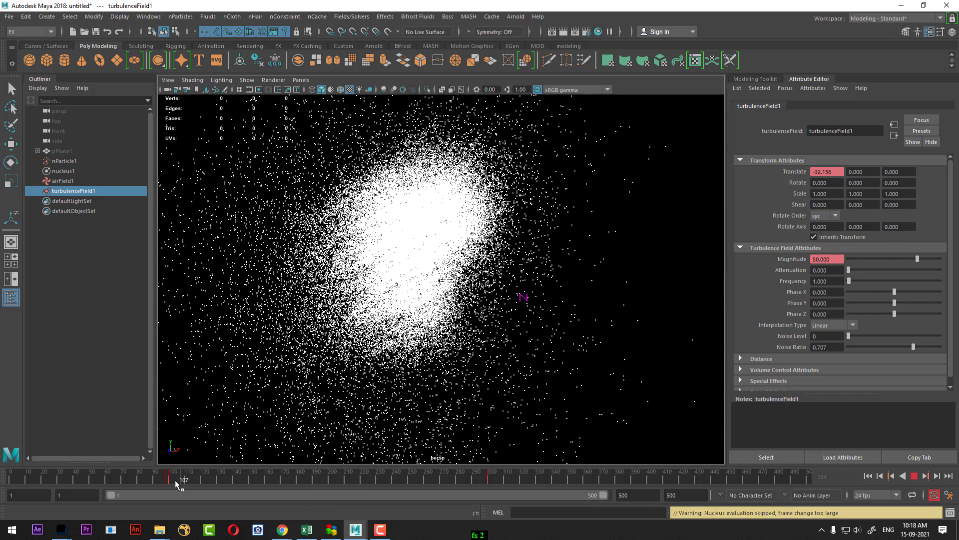
# - Replay the simulation and orbit around the scattered particle cloud
pyautogui.click(869, 476)
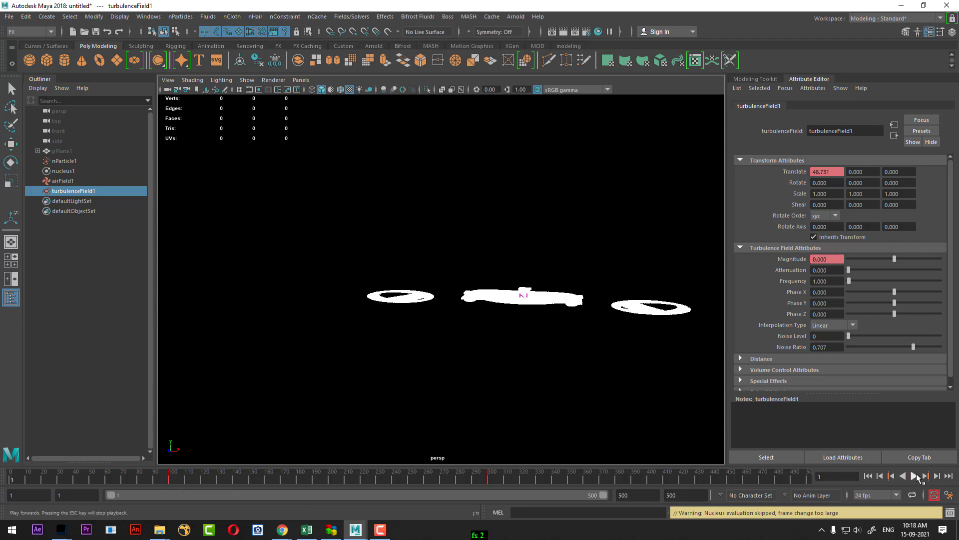
pyautogui.click(915, 476)
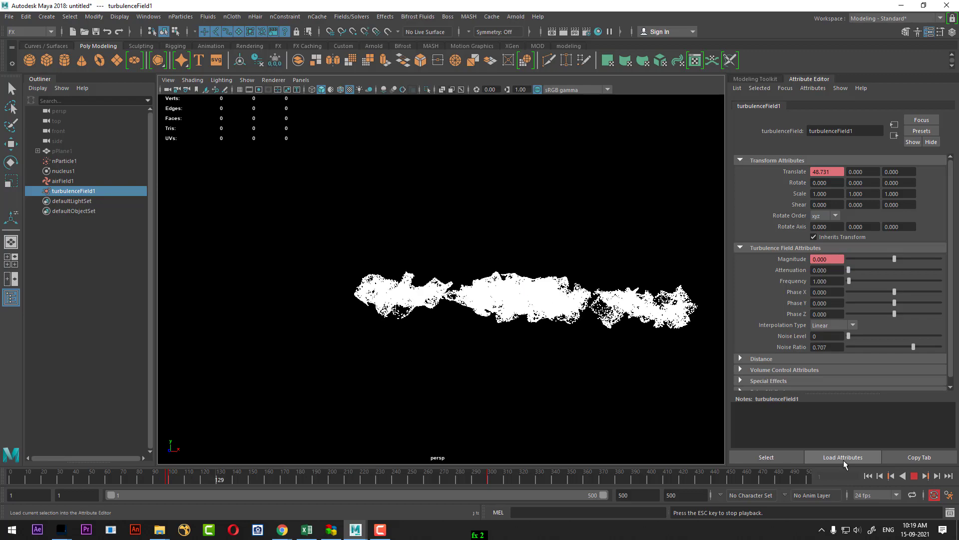
pyautogui.click(914, 475)
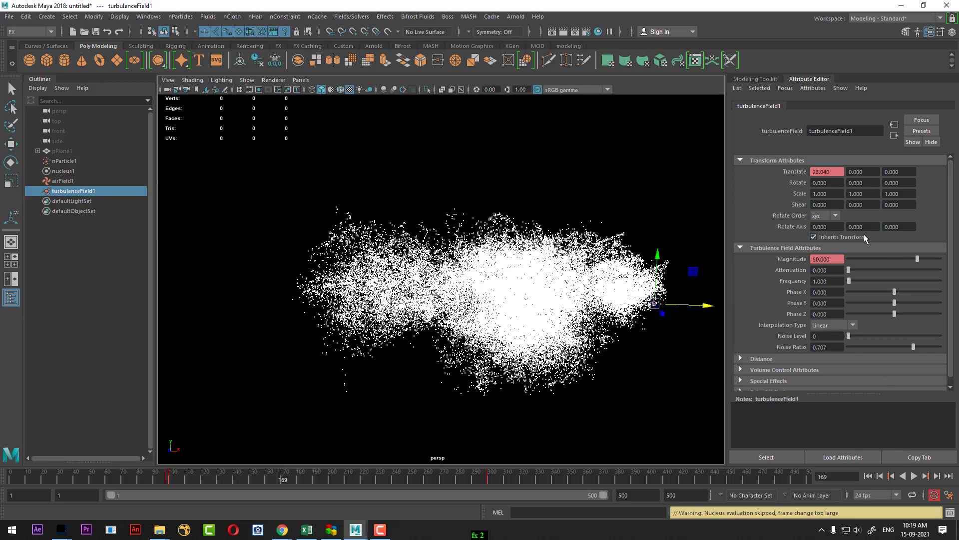
pyautogui.keyDown('alt'); pyautogui.moveTo(559, 370); pyautogui.dragTo(584, 373); pyautogui.keyUp('alt')
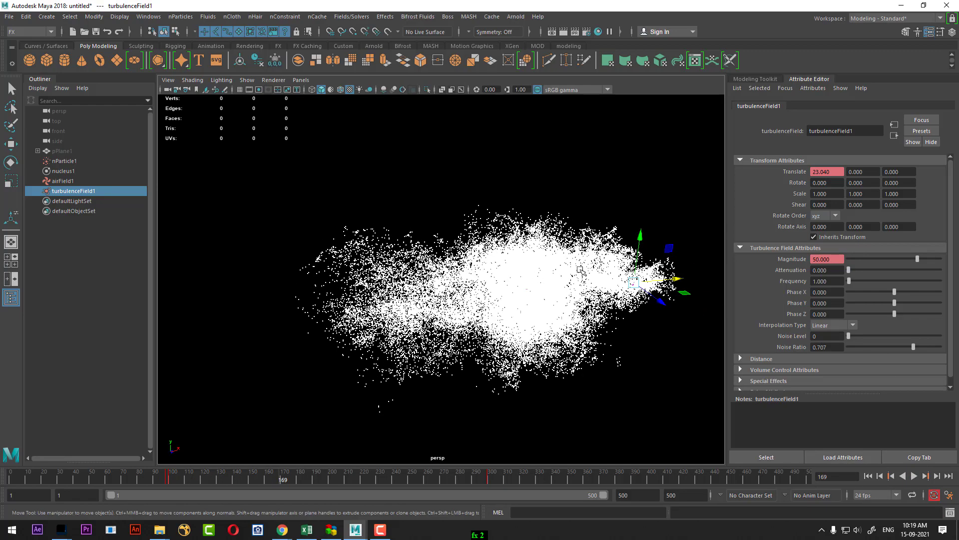
# - Key turbulence Attenuation at 1 on frame 100 and 0 on frame 300
pyautogui.click(168, 481)
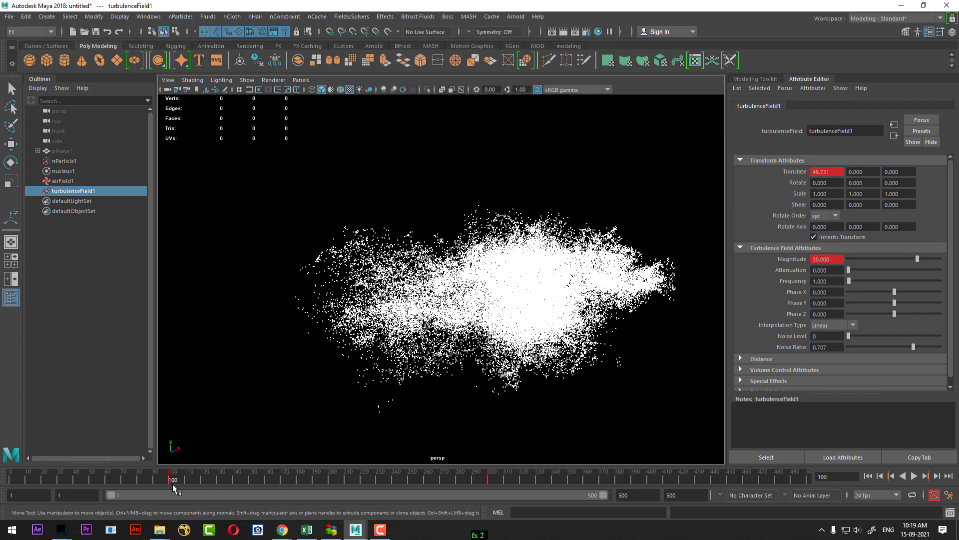
pyautogui.click(831, 272)
pyautogui.write('1')
pyautogui.press('Return')
pyautogui.rightClick(795, 274)
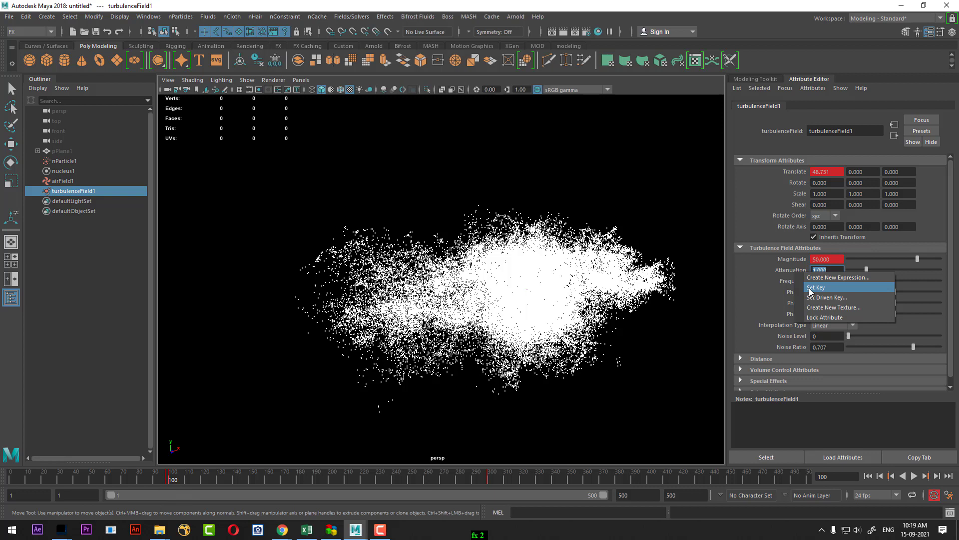
pyautogui.click(810, 289)
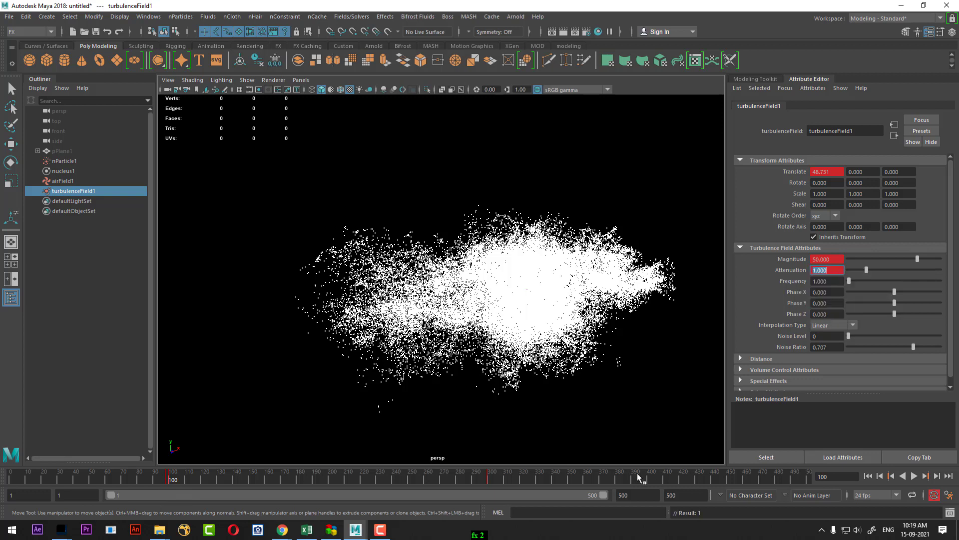
pyautogui.click(489, 481)
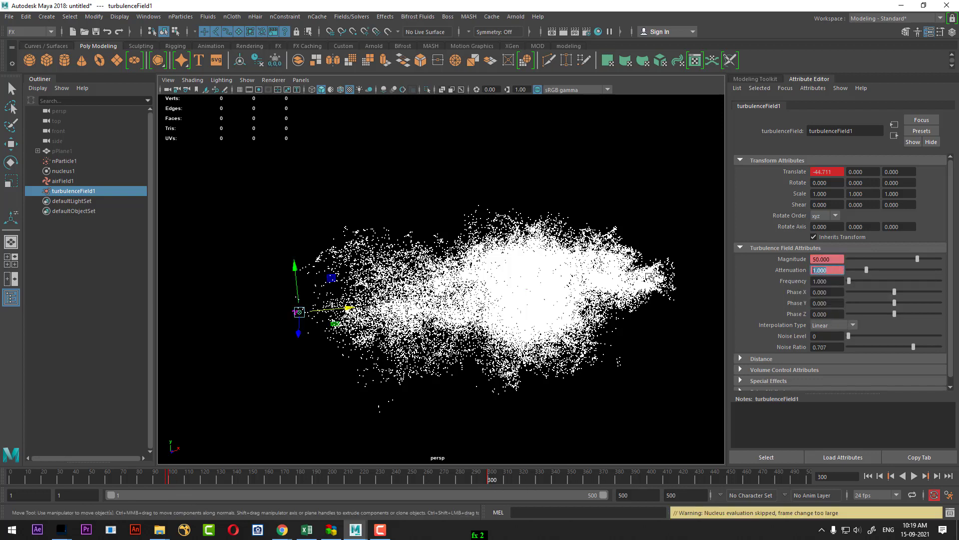
pyautogui.write('0')
pyautogui.press('Return')
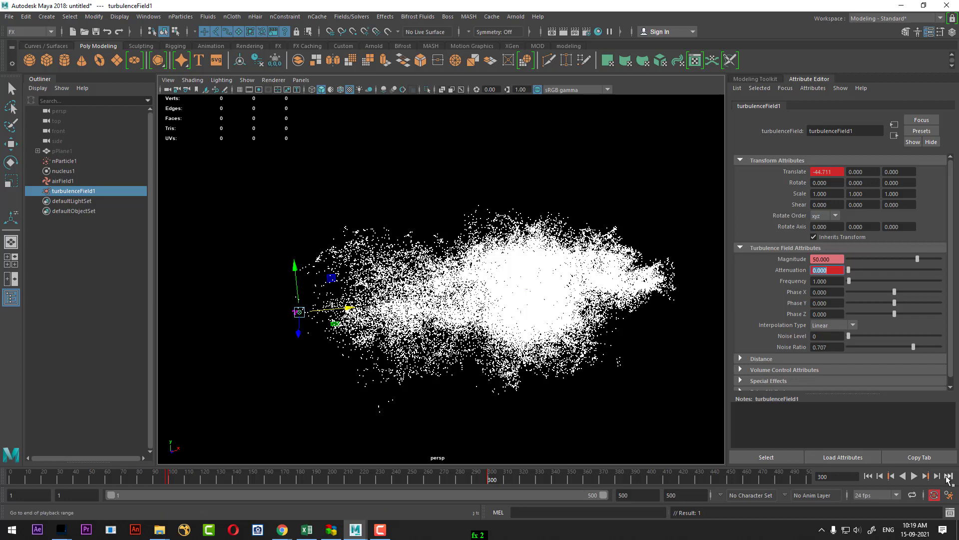
# - Rewind and replay to check the headset and controllers re-form
pyautogui.click(868, 476)
pyautogui.click(914, 478)
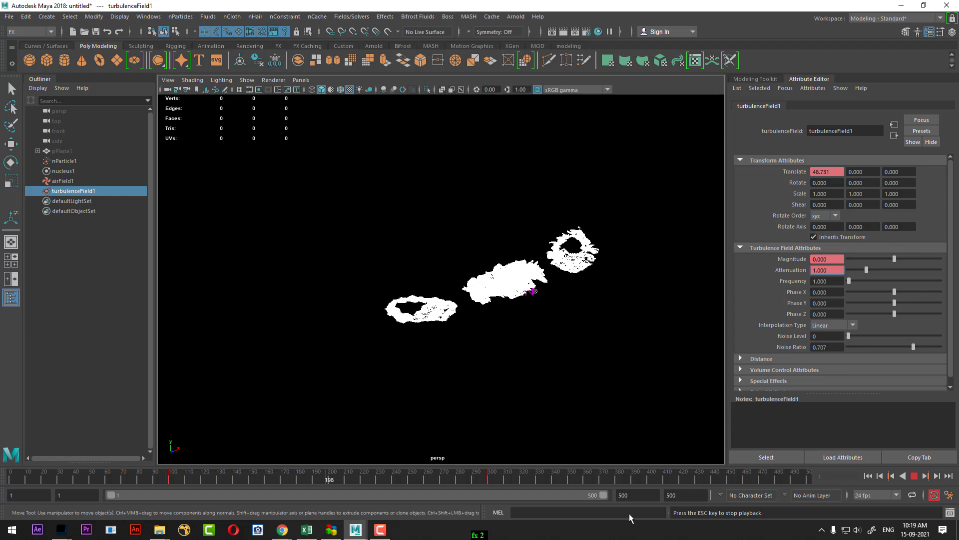
pyautogui.click(381, 530)
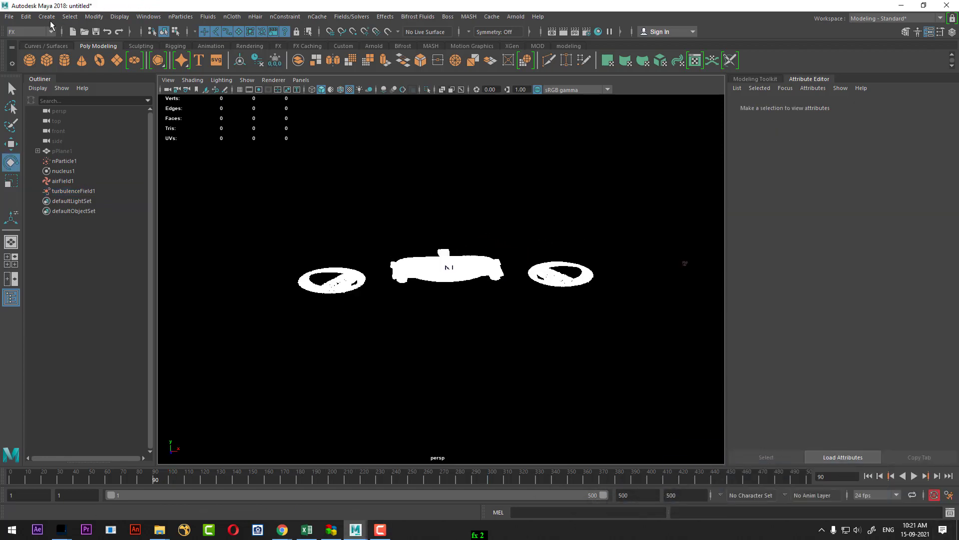
# - Add a directional light, scaled up and rotated down over the headset
pyautogui.click(48, 17)
pyautogui.moveTo(61, 71)
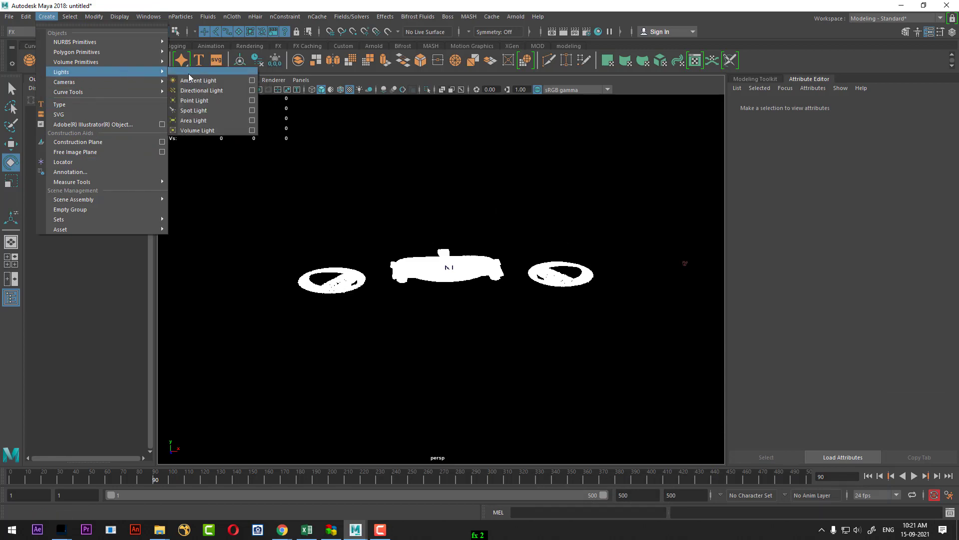
pyautogui.click(195, 93)
pyautogui.press('r')
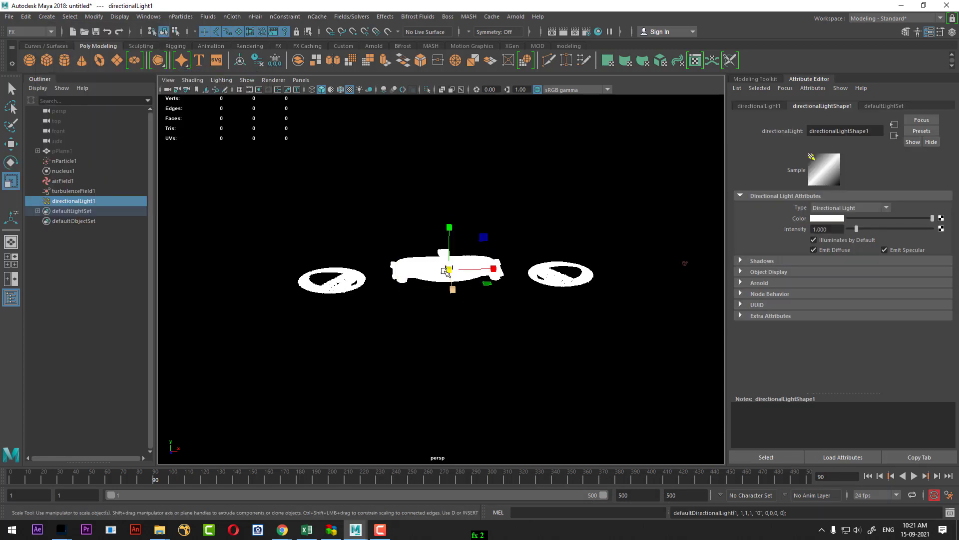
pyautogui.moveTo(449, 269)
pyautogui.mouseDown()
pyautogui.moveTo(488, 253)
pyautogui.moveTo(459, 233)
pyautogui.moveTo(480, 234)
pyautogui.mouseUp()
pyautogui.press('e')
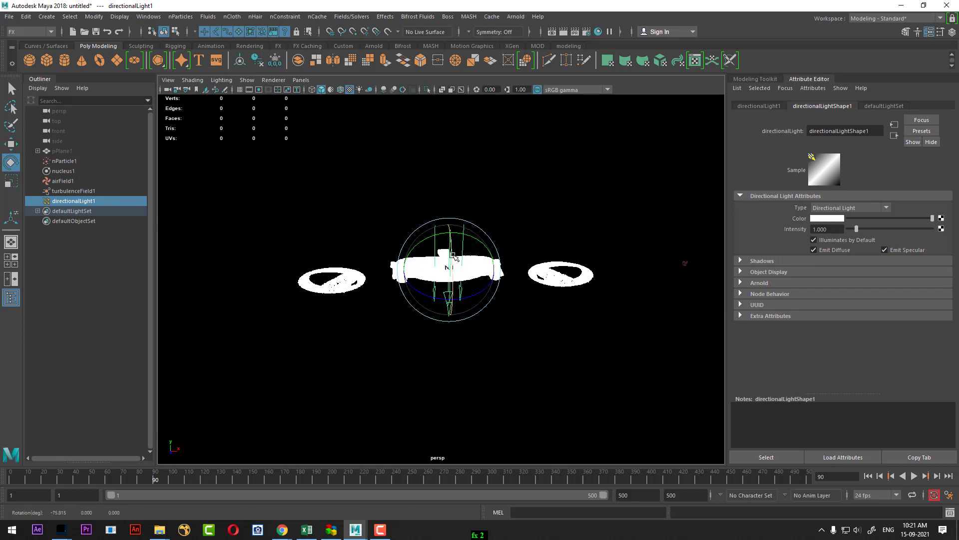
pyautogui.press('w')
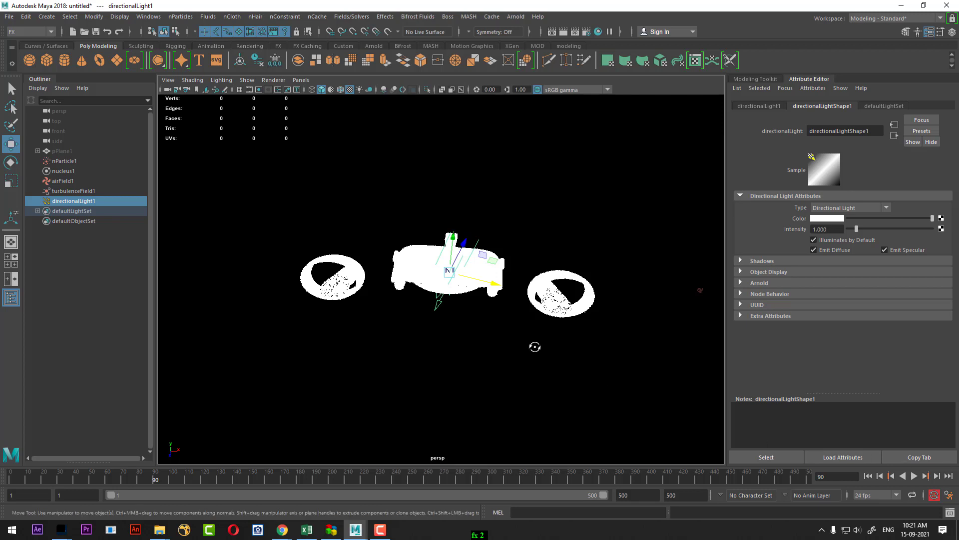
# - Render a test frame of the lit particle scene
pyautogui.keyDown('alt'); pyautogui.moveTo(534, 347); pyautogui.dragTo(545, 340); pyautogui.keyUp('alt')
pyautogui.click(565, 33)
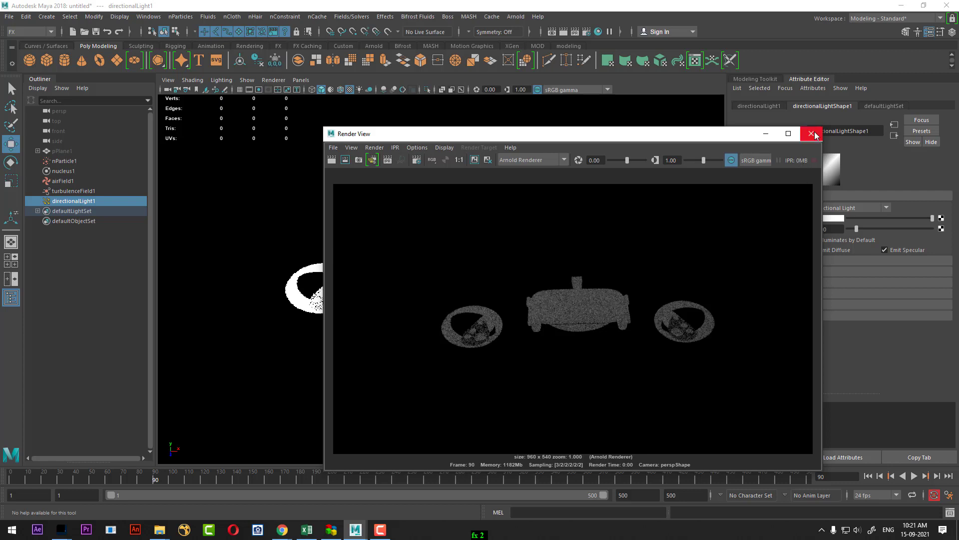
pyautogui.click(812, 134)
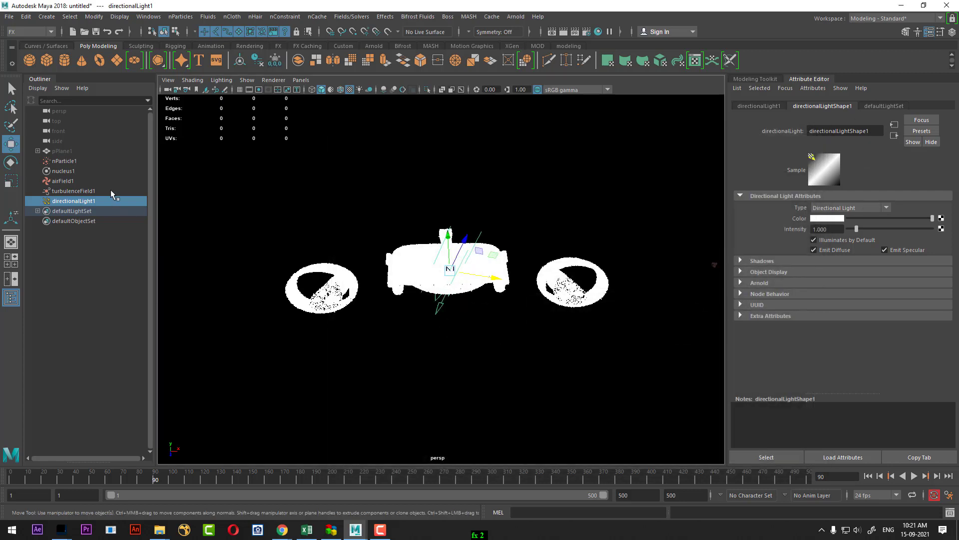
# - Add a per-particle RGB PP colour attribute to nParticle1
pyautogui.click(66, 161)
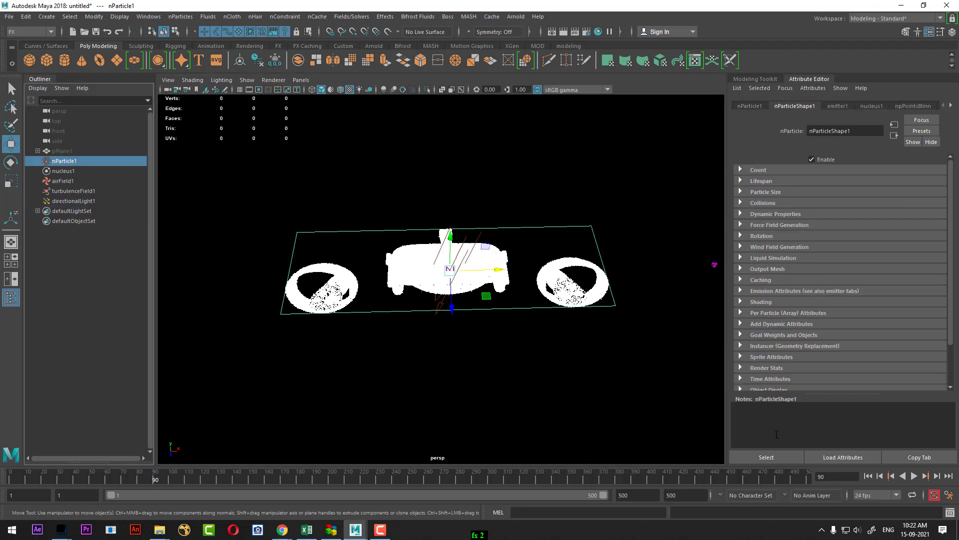
pyautogui.click(783, 324)
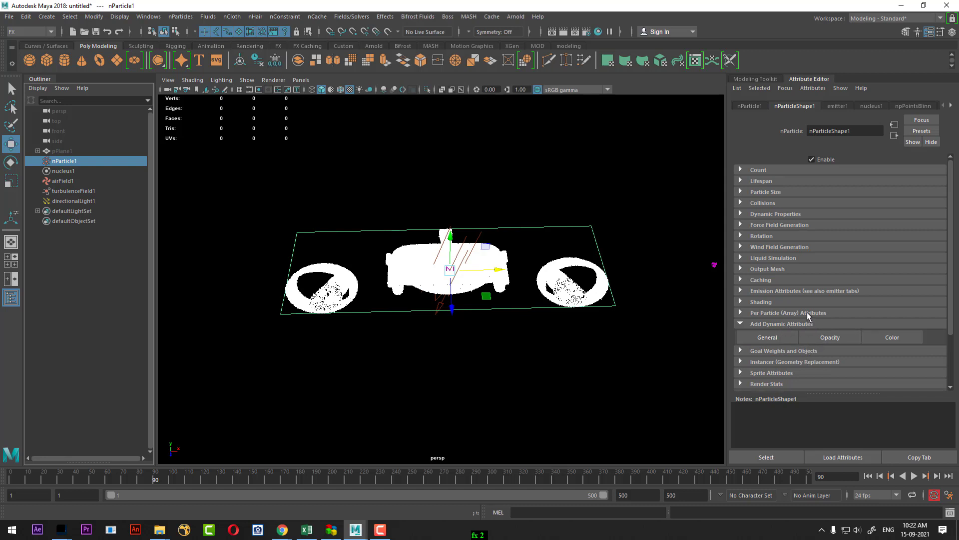
pyautogui.click(807, 311)
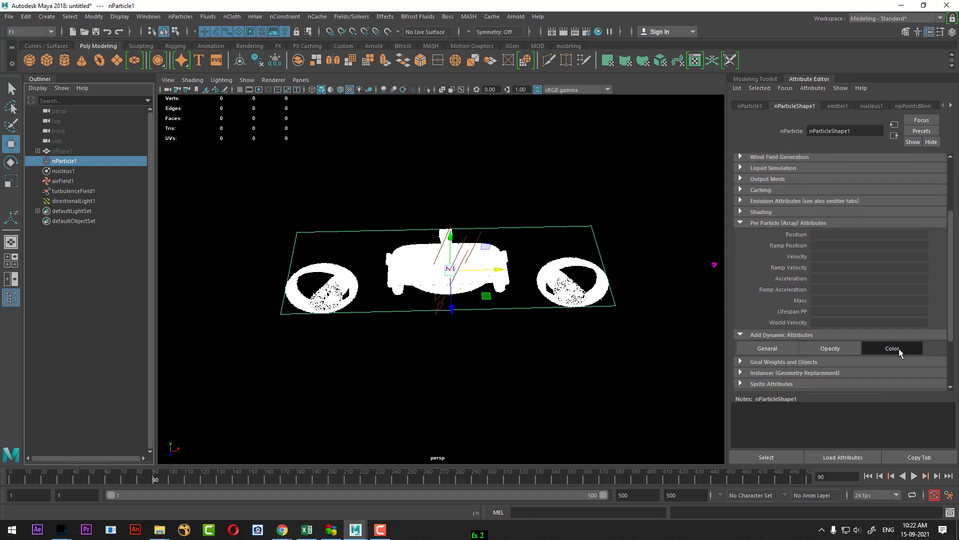
pyautogui.click(899, 348)
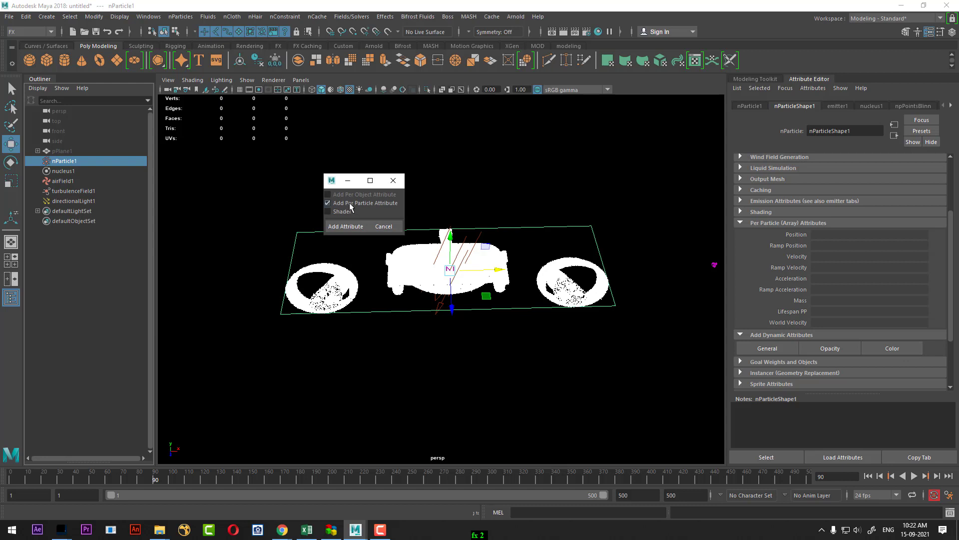
pyautogui.click(343, 226)
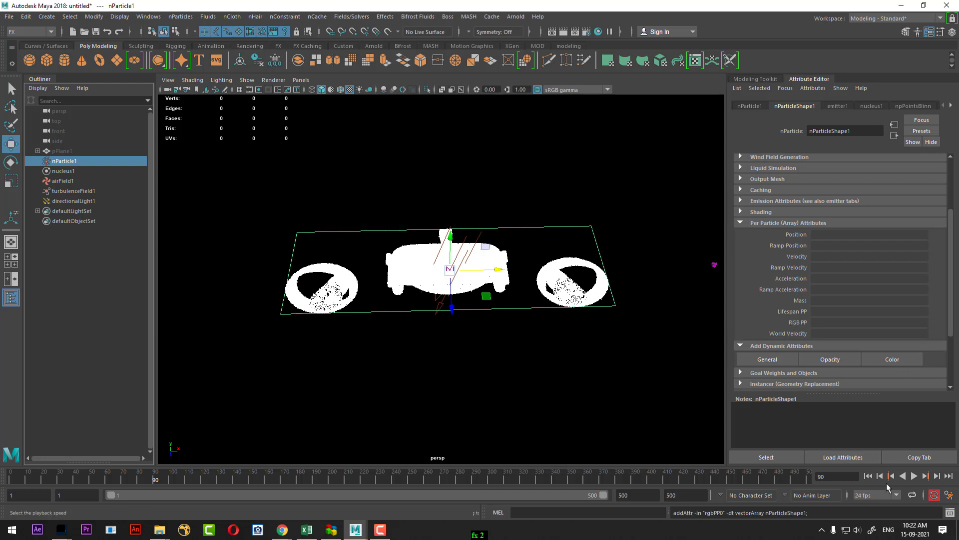
# - Render a test of frame 1
pyautogui.click(869, 480)
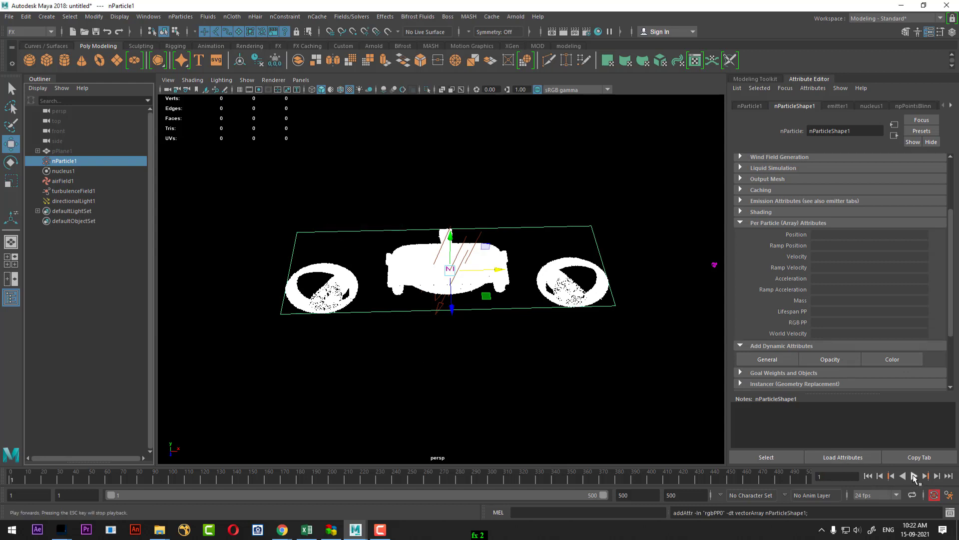
pyautogui.click(563, 32)
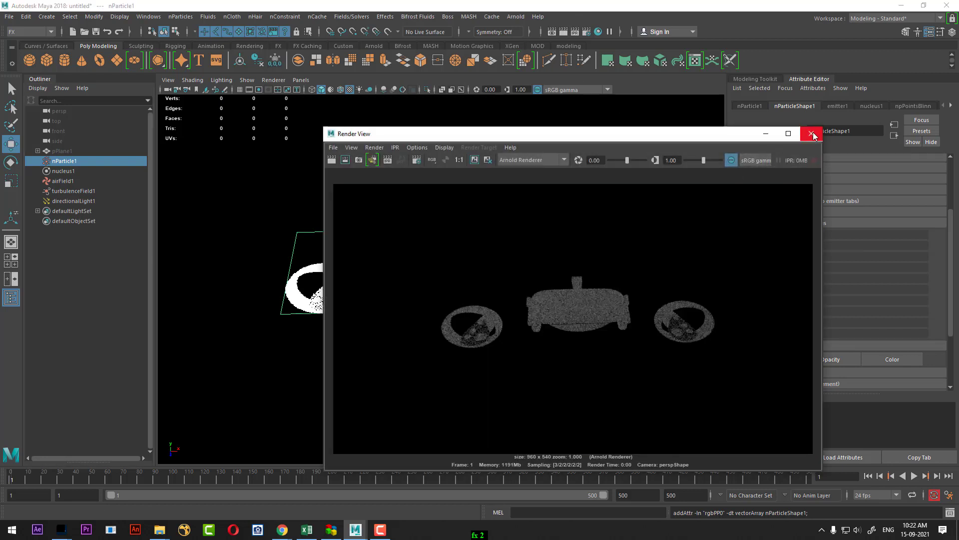
pyautogui.click(810, 133)
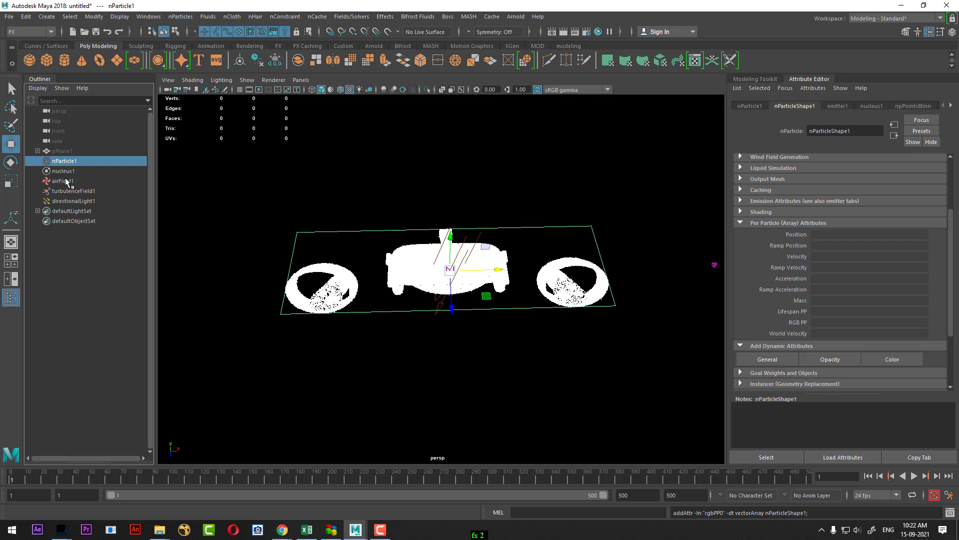
# - Reselect nParticle1 and show emitter1's Texture Emission Attributes
pyautogui.click(64, 161)
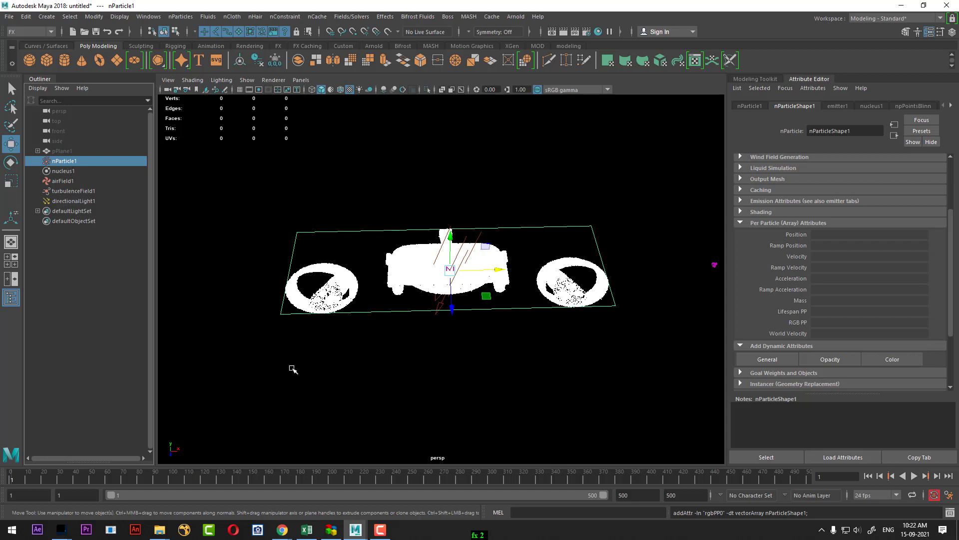
pyautogui.click(291, 368)
pyautogui.click(317, 299)
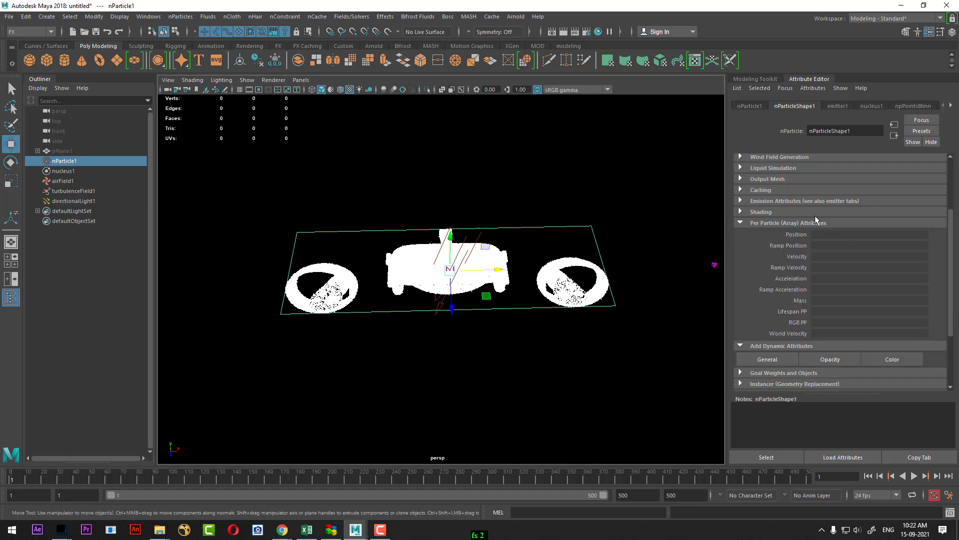
pyautogui.click(837, 107)
pyautogui.scroll(-2, 861, 344)
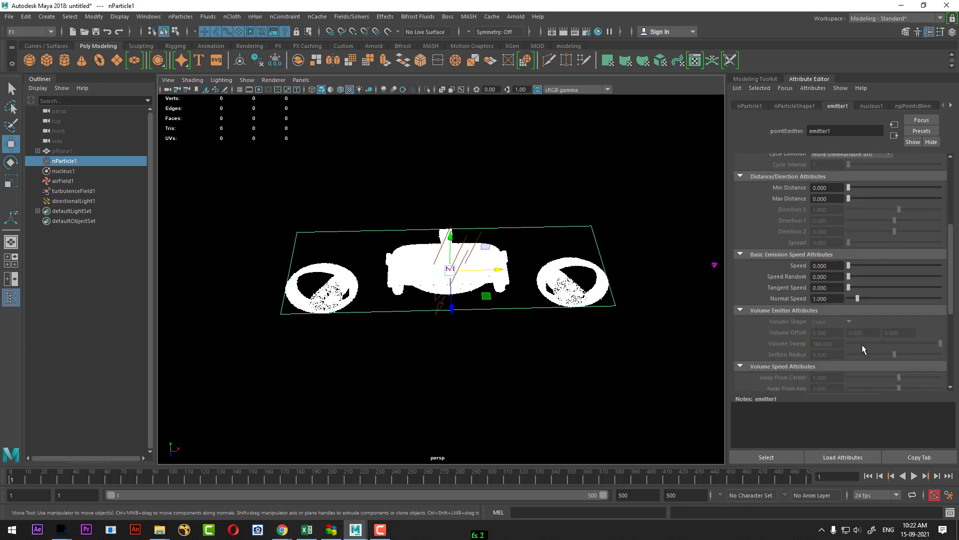
pyautogui.scroll(-3, 861, 344)
pyautogui.scroll(-2, 848, 346)
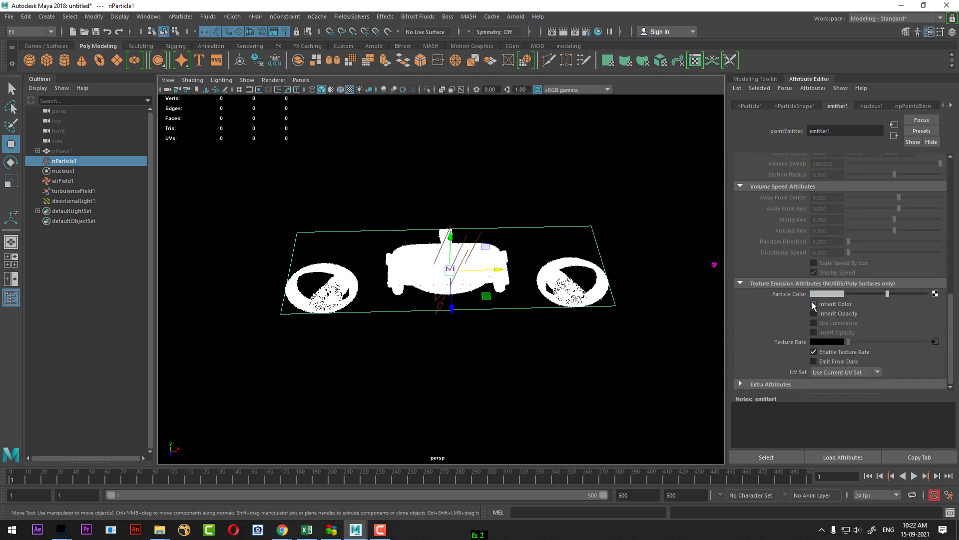
# - Turn on Inherit Color and map emitter1's Particle Color to a particle1.jpg file texture
pyautogui.click(841, 305)
pyautogui.click(935, 295)
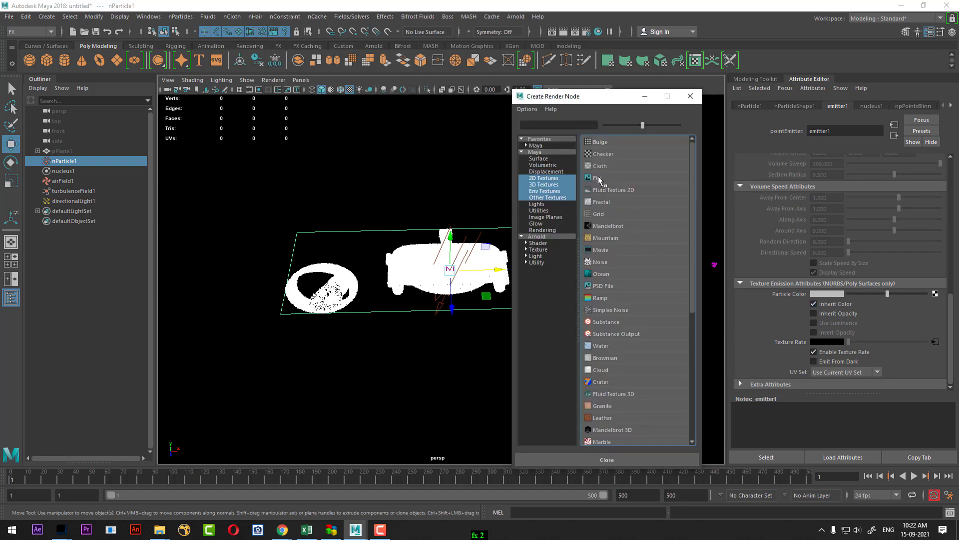
pyautogui.click(605, 184)
pyautogui.click(938, 242)
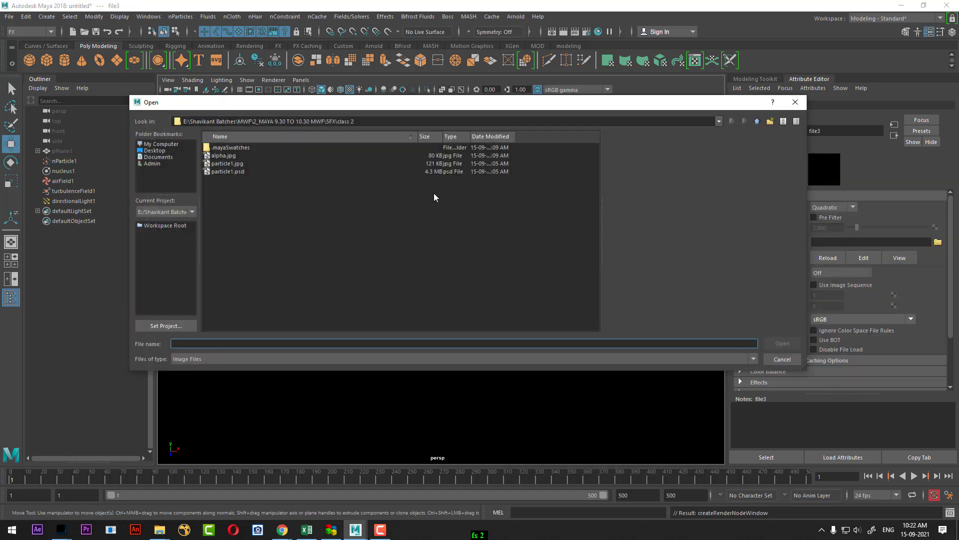
pyautogui.click(226, 165)
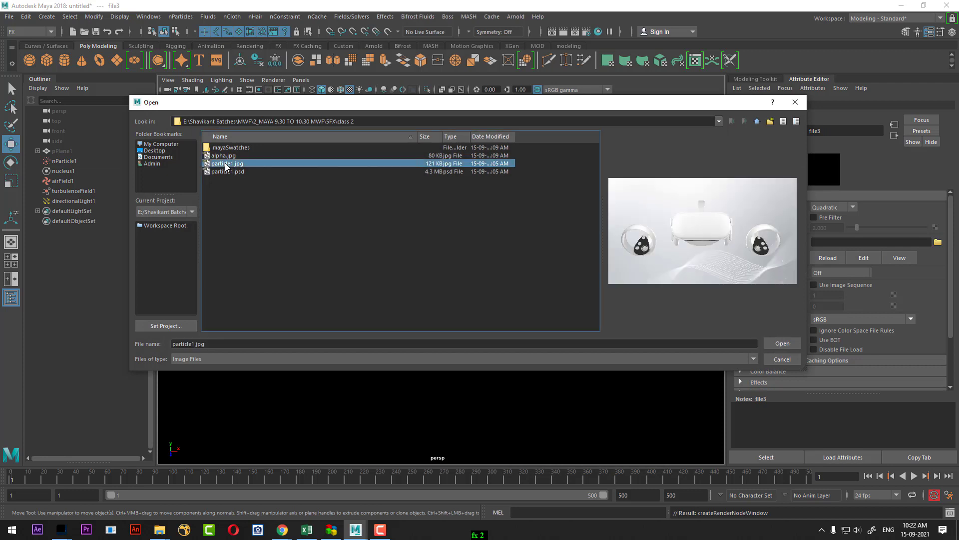
pyautogui.doubleClick(226, 165)
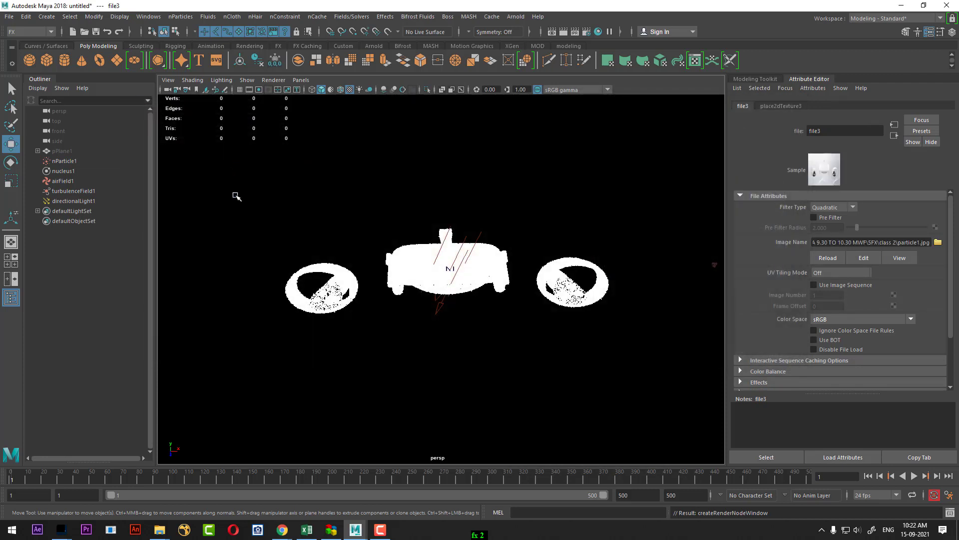
pyautogui.click(895, 136)
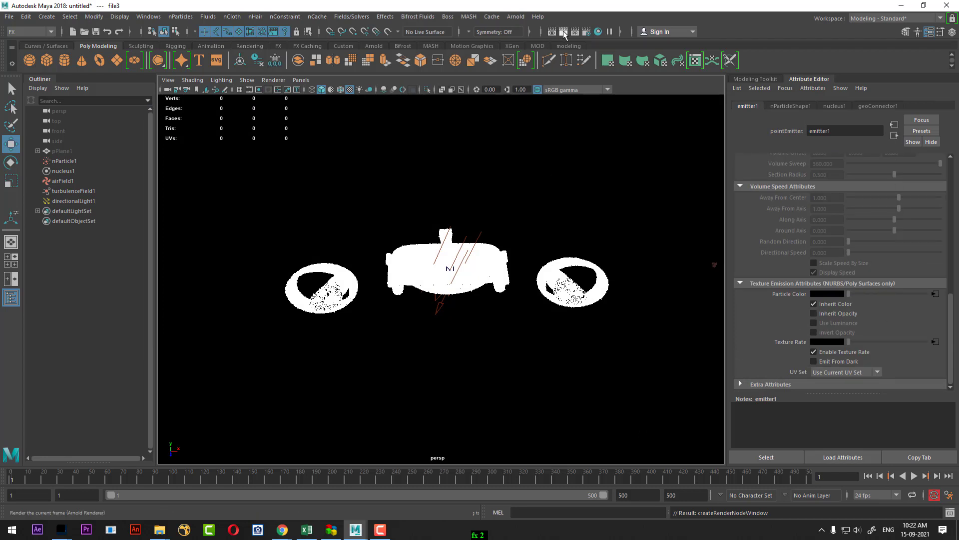
# - Render a test frame to check the texture colour
pyautogui.click(563, 31)
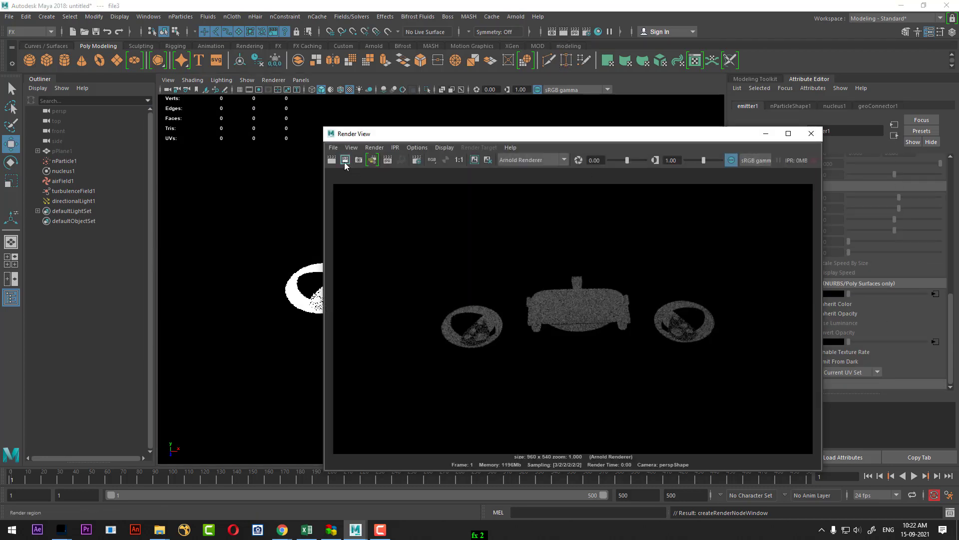
pyautogui.click(332, 159)
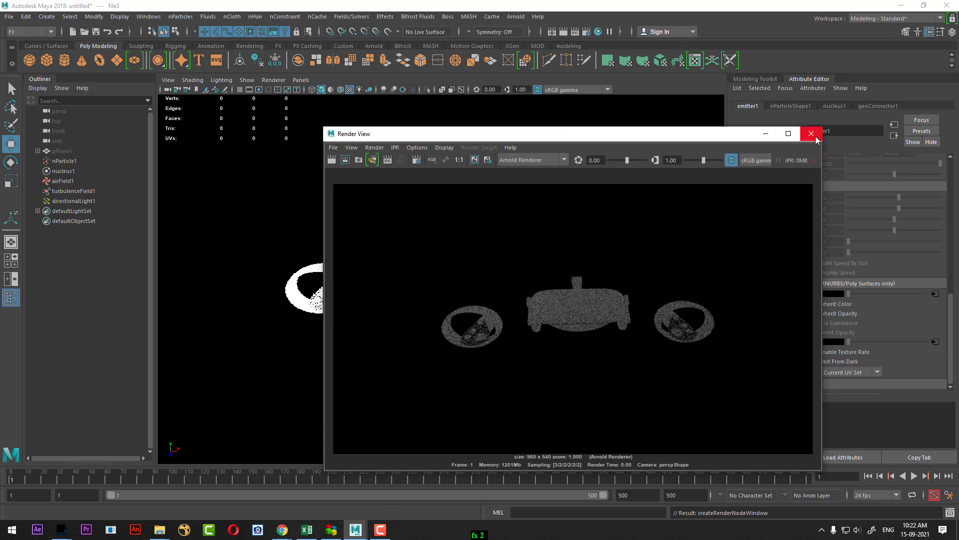
pyautogui.click(811, 133)
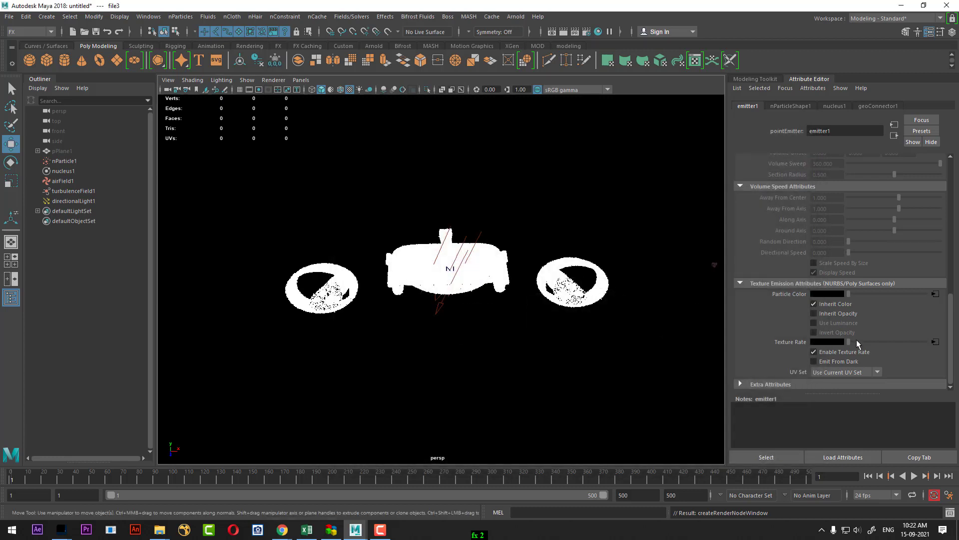
# - Recheck Inherit Color and cancel adding another colour attribute on the particle shape
pyautogui.click(839, 303)
pyautogui.click(796, 107)
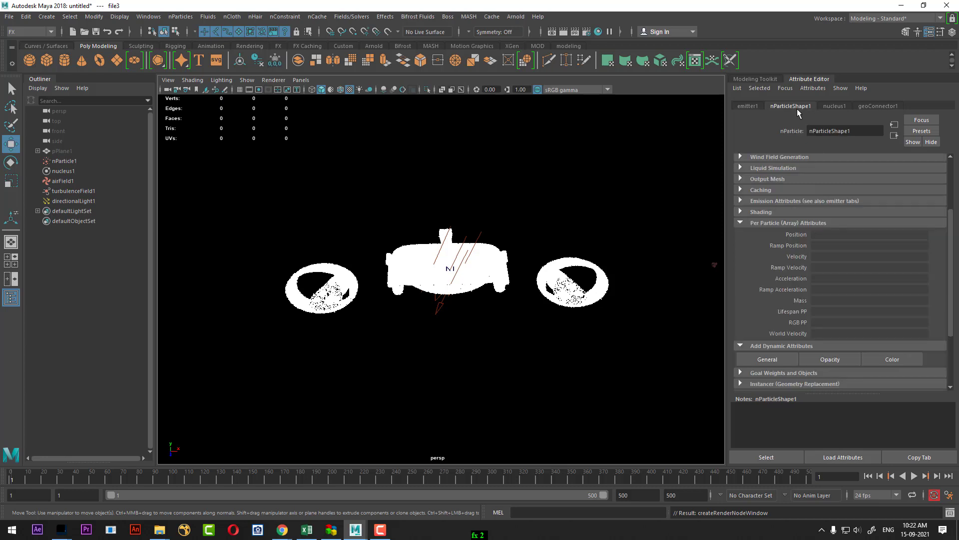
pyautogui.click(899, 359)
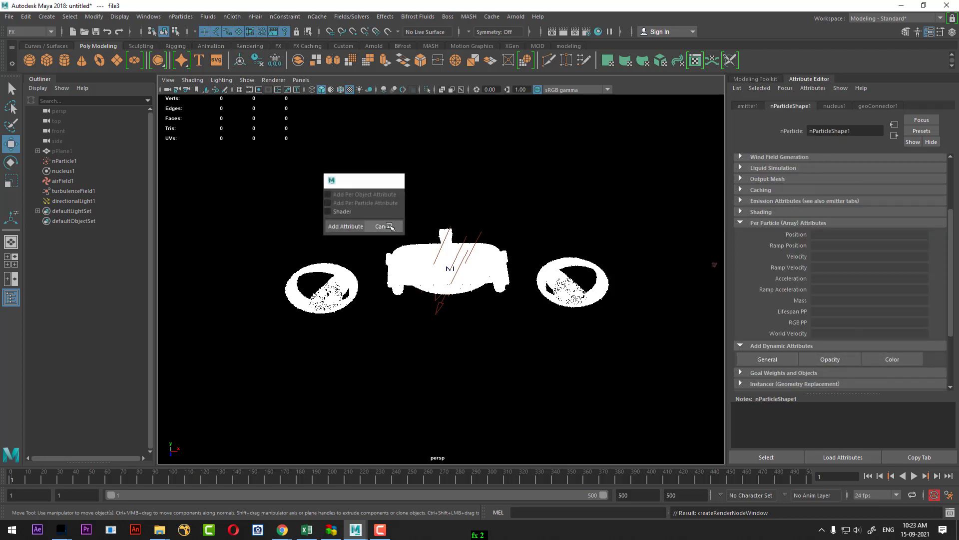
pyautogui.click(383, 226)
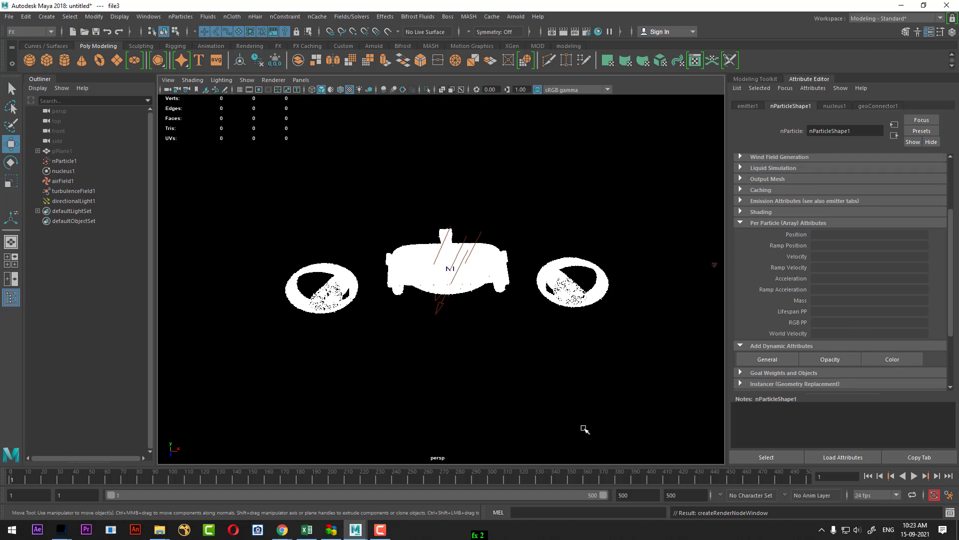
# - Play the simulation, tumble closer to the clouds, and unhide background plane pPlane1
pyautogui.click(914, 476)
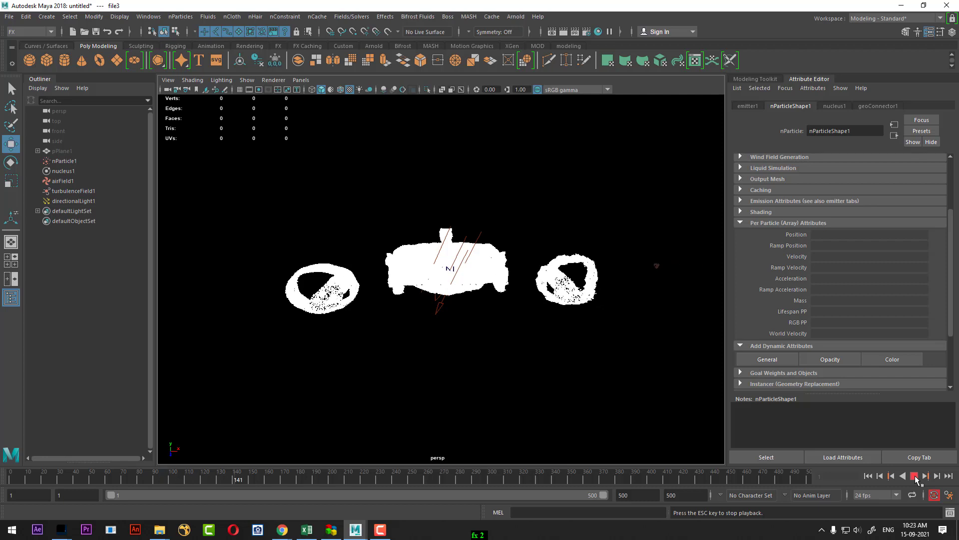
pyautogui.press('Escape')
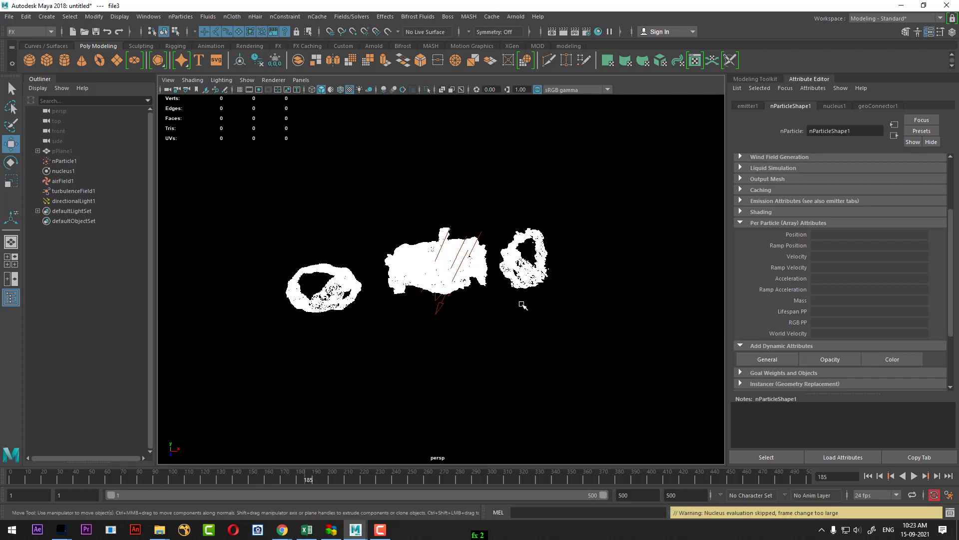
pyautogui.scroll(3, 557, 398)
pyautogui.moveTo(556, 398)
pyautogui.keyDown('alt'); pyautogui.mouseDown()
pyautogui.moveTo(590, 375)
pyautogui.moveTo(567, 377)
pyautogui.moveTo(580, 363)
pyautogui.mouseUp(); pyautogui.keyUp('alt')
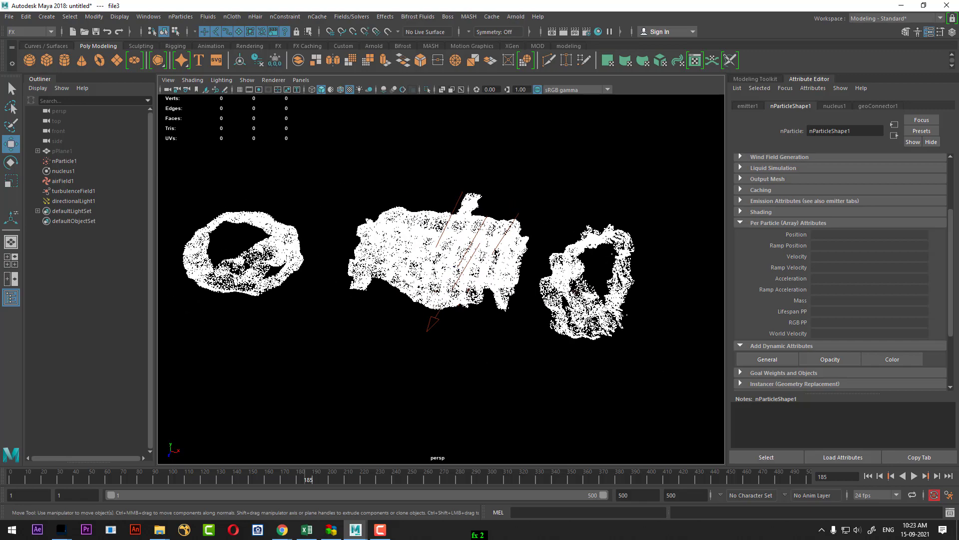
pyautogui.moveTo(531, 349)
pyautogui.keyDown('alt'); pyautogui.mouseDown()
pyautogui.moveTo(540, 328)
pyautogui.moveTo(490, 358)
pyautogui.moveTo(488, 348)
pyautogui.mouseUp(); pyautogui.keyUp('alt')
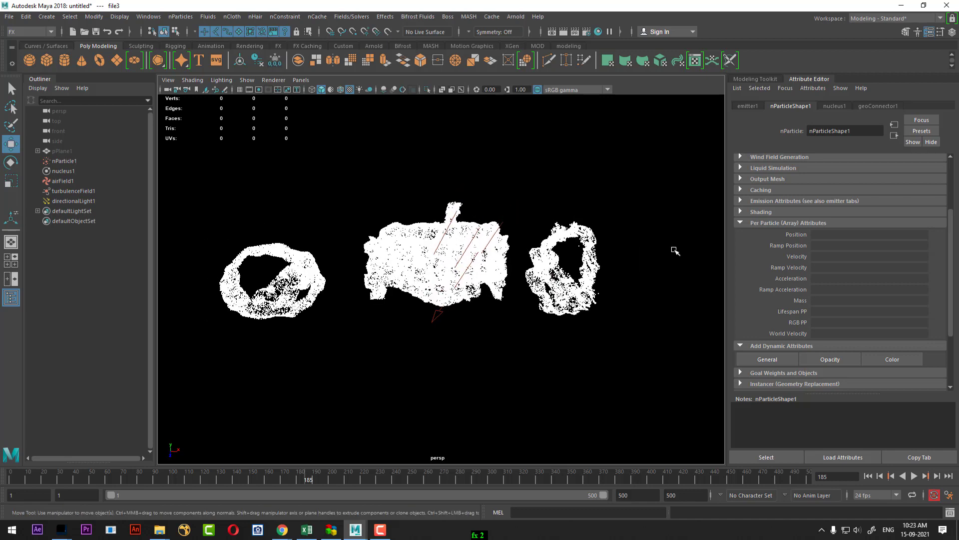
pyautogui.moveTo(638, 338)
pyautogui.keyDown('alt'); pyautogui.mouseDown()
pyautogui.moveTo(602, 326)
pyautogui.moveTo(607, 336)
pyautogui.mouseUp(); pyautogui.keyUp('alt')
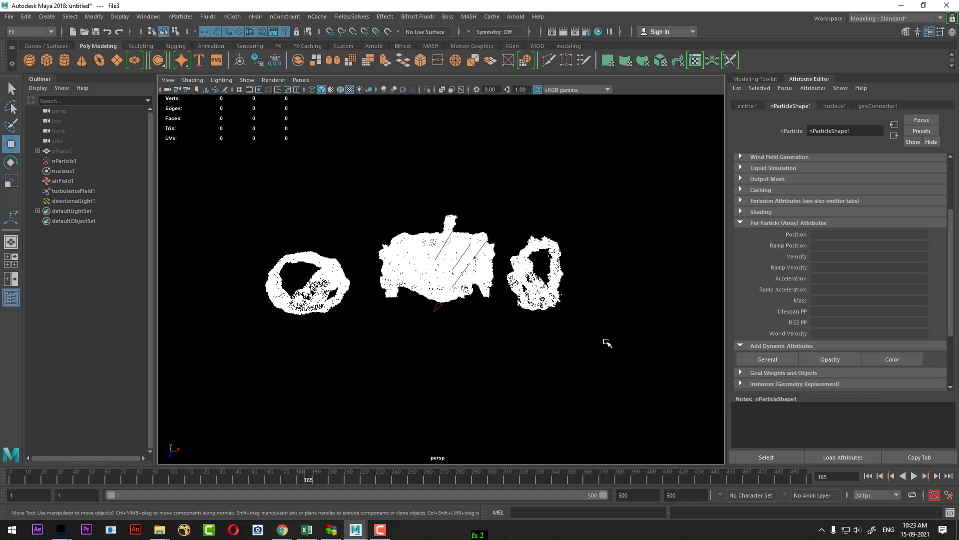
pyautogui.hotkey('ctrl', 'shift', 'h')
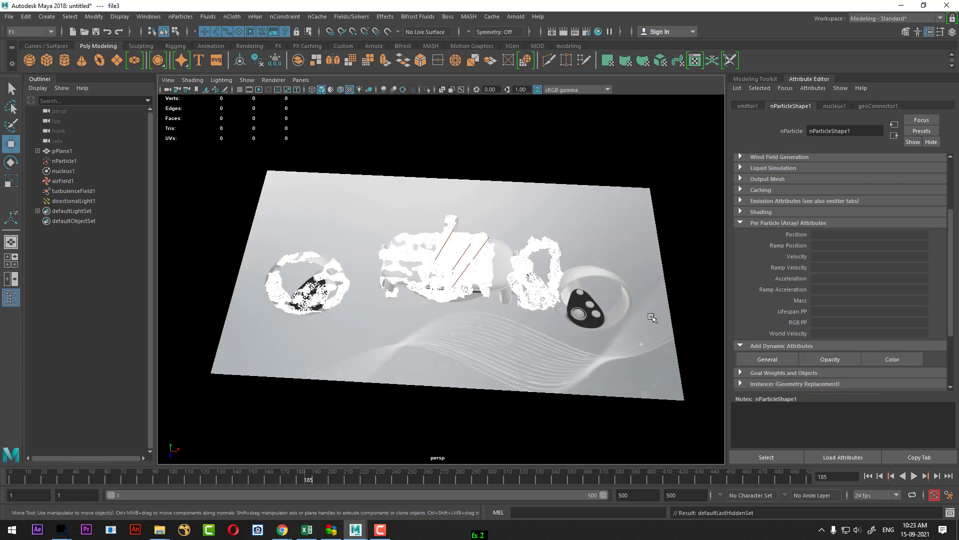
# - Rewind and scrub the simulation, then select the background plane
pyautogui.click(867, 476)
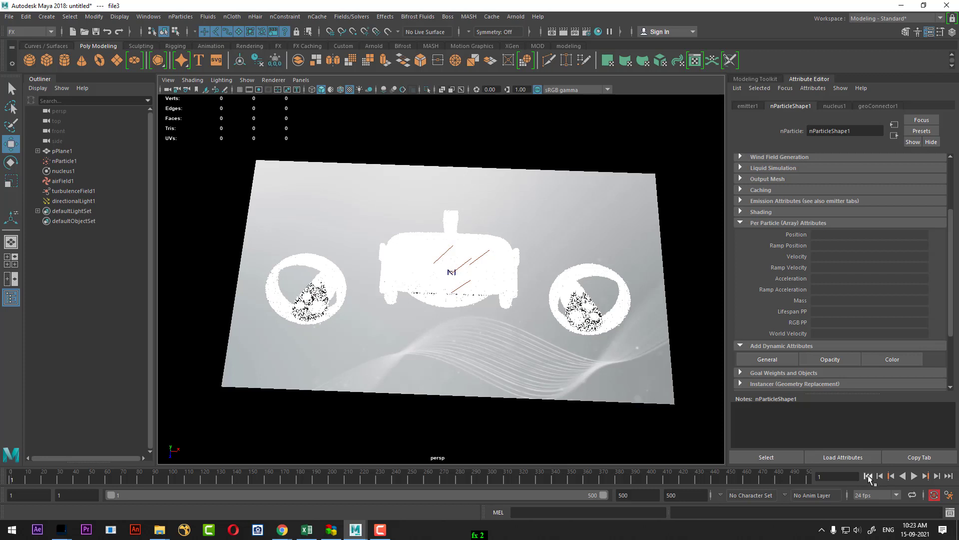
pyautogui.moveTo(11, 481); pyautogui.dragTo(48, 481)
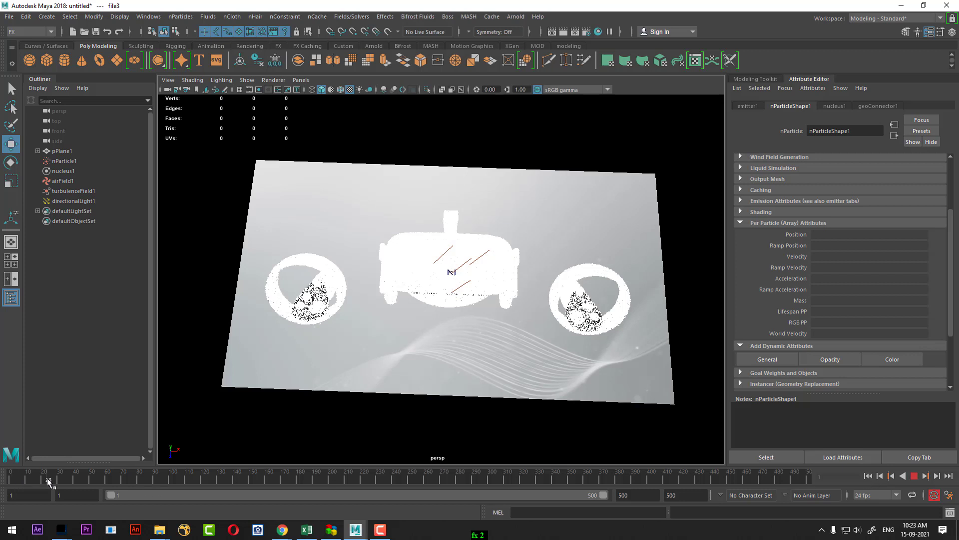
pyautogui.moveTo(428, 407)
pyautogui.keyDown('alt'); pyautogui.mouseDown()
pyautogui.moveTo(492, 364)
pyautogui.moveTo(450, 377)
pyautogui.mouseUp(); pyautogui.keyUp('alt')
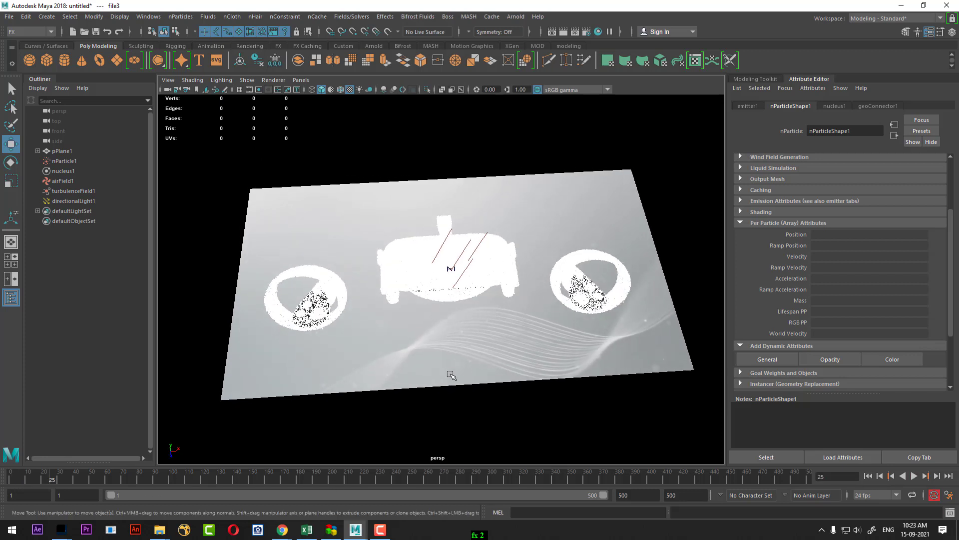
pyautogui.click(445, 378)
pyautogui.keyDown('alt'); pyautogui.moveTo(455, 341); pyautogui.dragTo(451, 326); pyautogui.keyUp('alt')
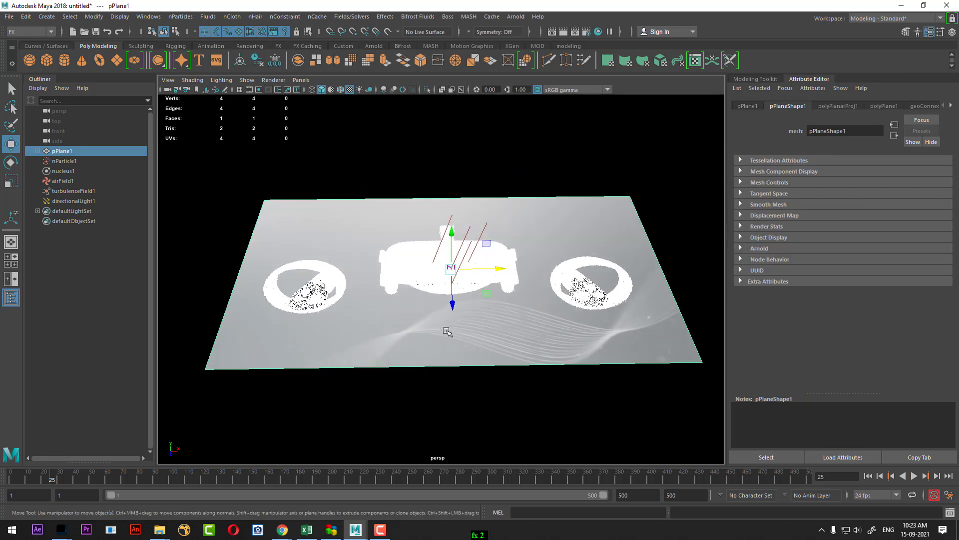
# - Duplicate the background plane and position the copy just below the original
pyautogui.hotkey('ctrl', 'd')
pyautogui.moveTo(451, 234); pyautogui.dragTo(452, 240)
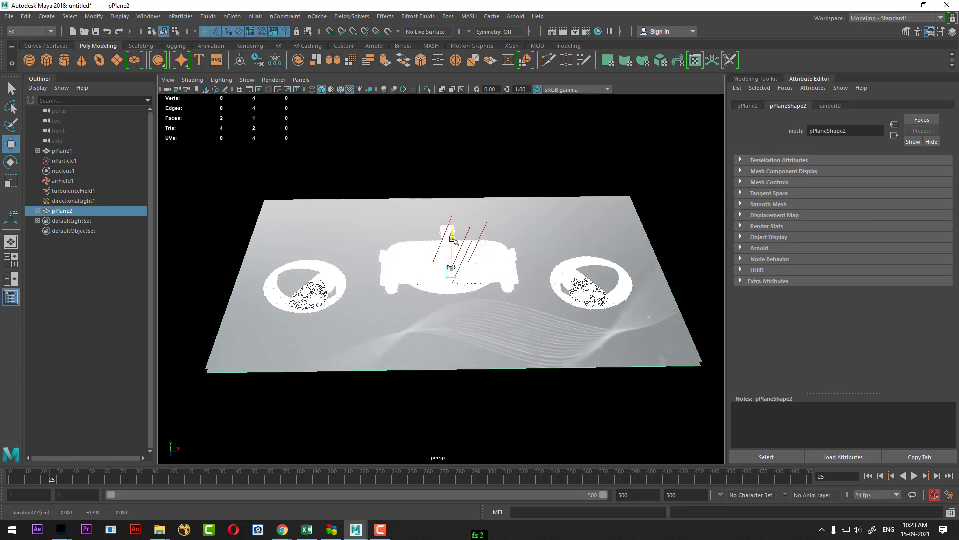
pyautogui.click(461, 294)
pyautogui.keyDown('alt'); pyautogui.moveTo(430, 283); pyautogui.dragTo(452, 219); pyautogui.keyUp('alt')
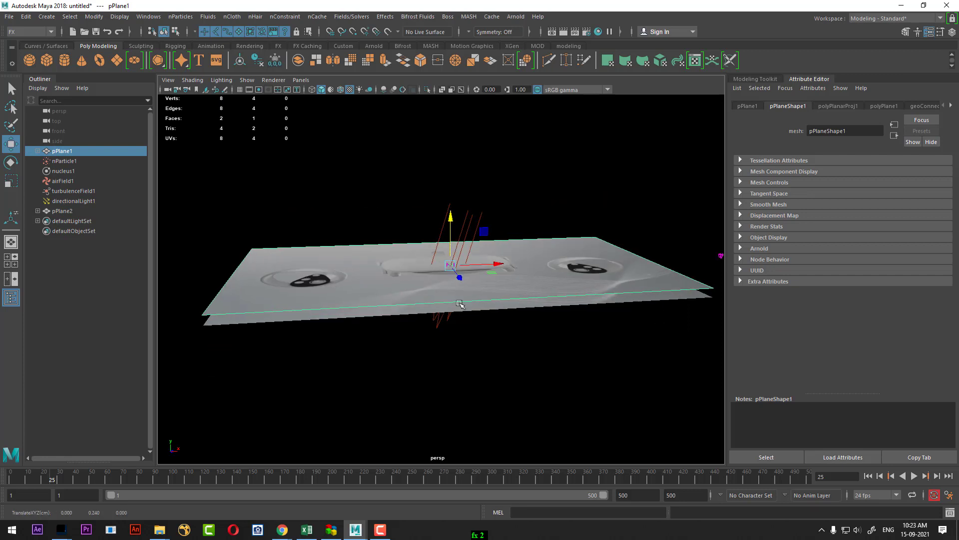
pyautogui.moveTo(451, 219)
pyautogui.keyDown('alt'); pyautogui.mouseDown()
pyautogui.moveTo(439, 348)
pyautogui.moveTo(450, 349)
pyautogui.moveTo(456, 388)
pyautogui.mouseUp(); pyautogui.keyUp('alt')
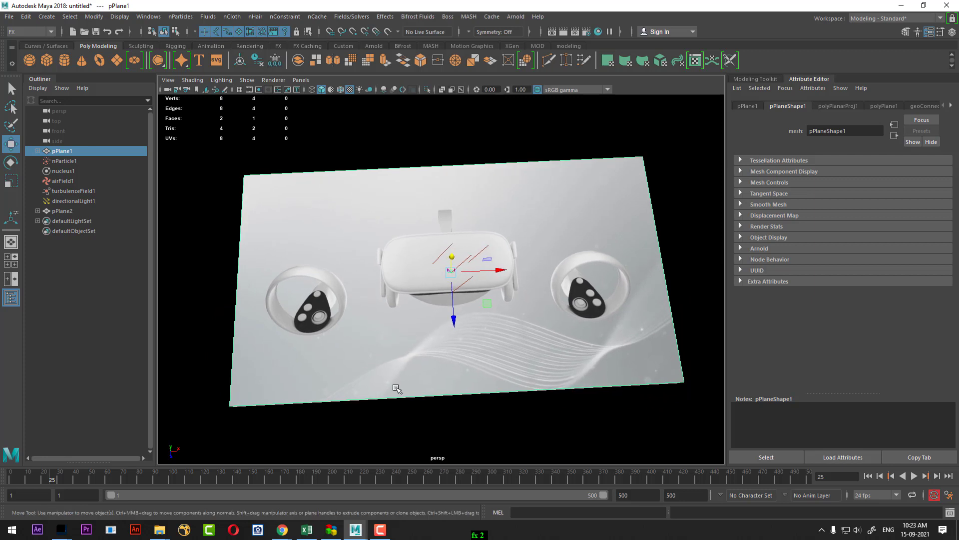
# - Play the simulation from frame 13 to about frame 102, then hide the original plane
pyautogui.click(32, 479)
pyautogui.hotkey('alt', 'v')
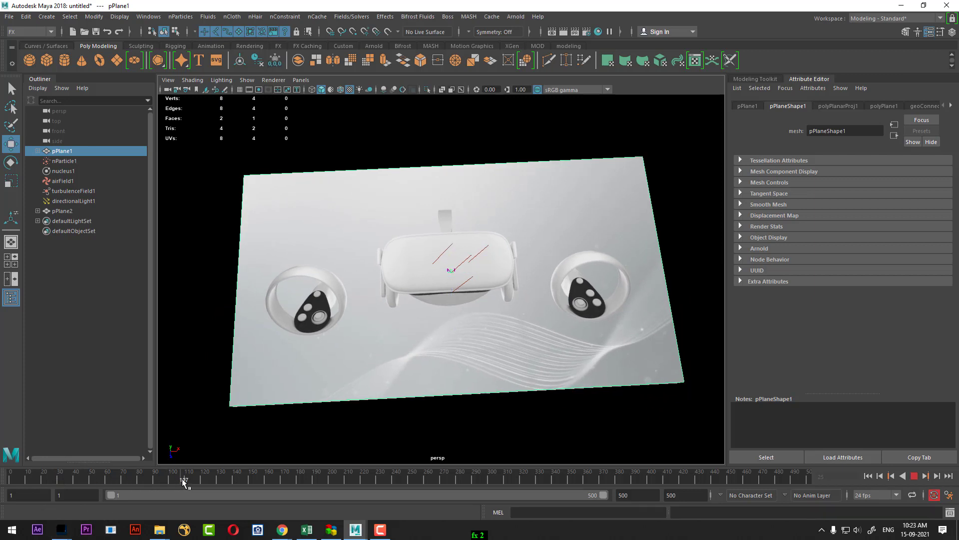
pyautogui.click(185, 479)
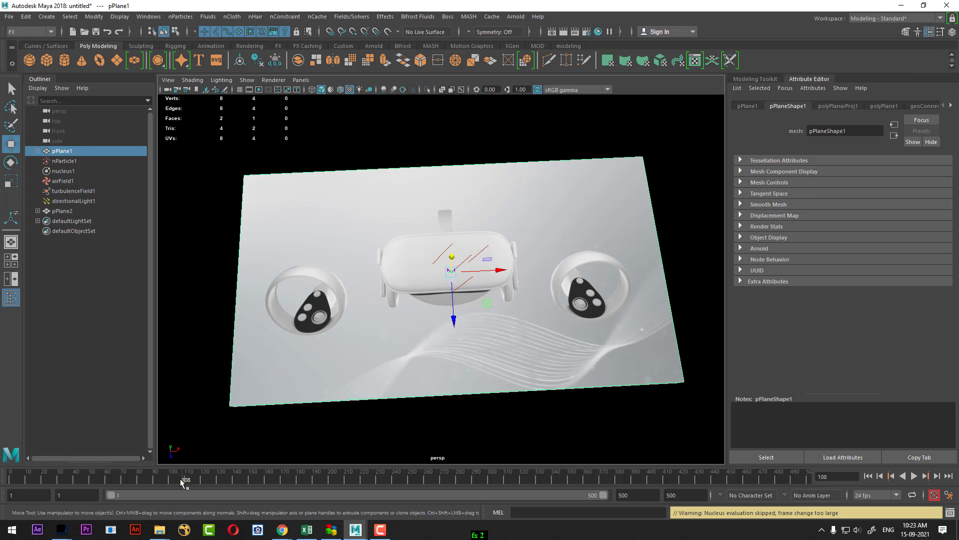
pyautogui.moveTo(182, 480); pyautogui.dragTo(182, 480)
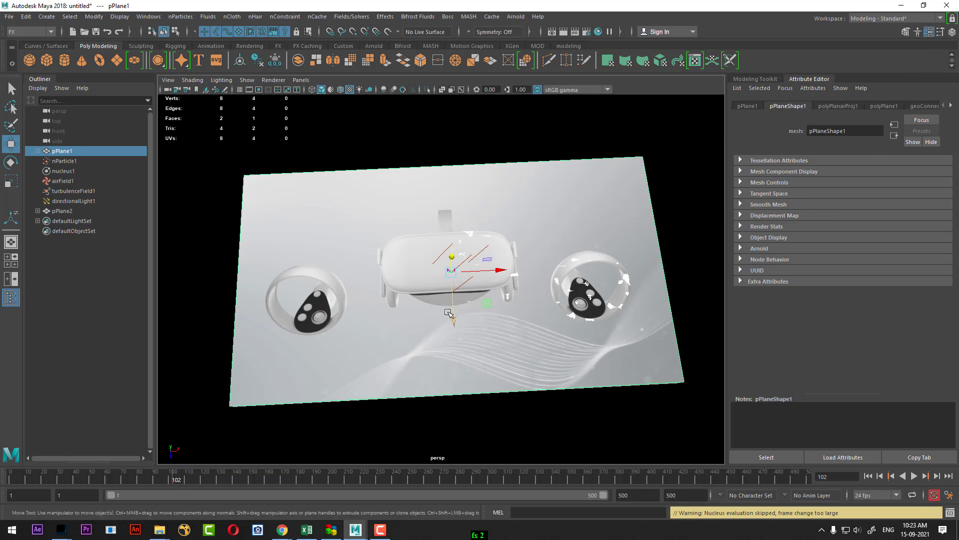
pyautogui.press('h')
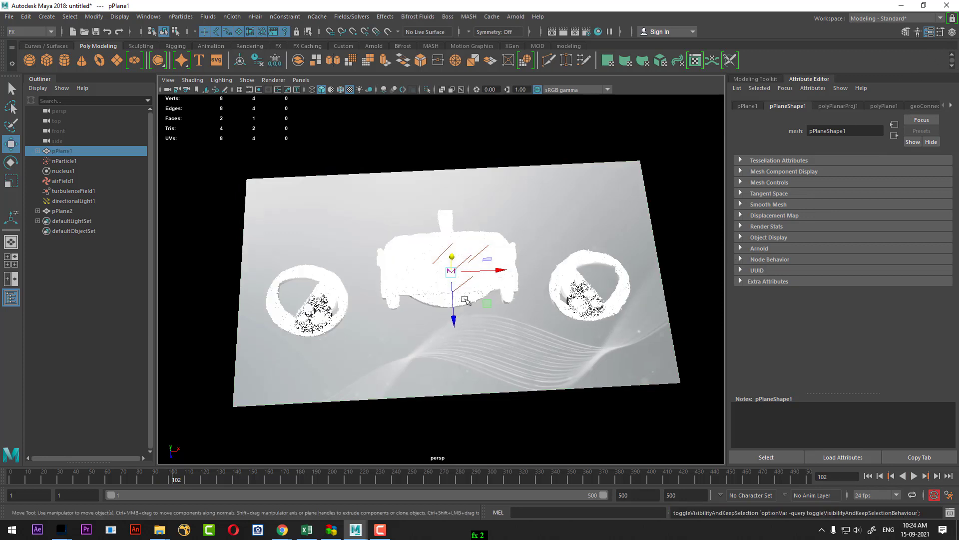
# - Give pPlane2 a new Lambert with Color mapped to a File texture, and browse for its image
pyautogui.moveTo(572, 280)
pyautogui.keyDown('alt'); pyautogui.mouseDown()
pyautogui.moveTo(519, 302)
pyautogui.moveTo(489, 343)
pyautogui.mouseUp(); pyautogui.keyUp('alt')
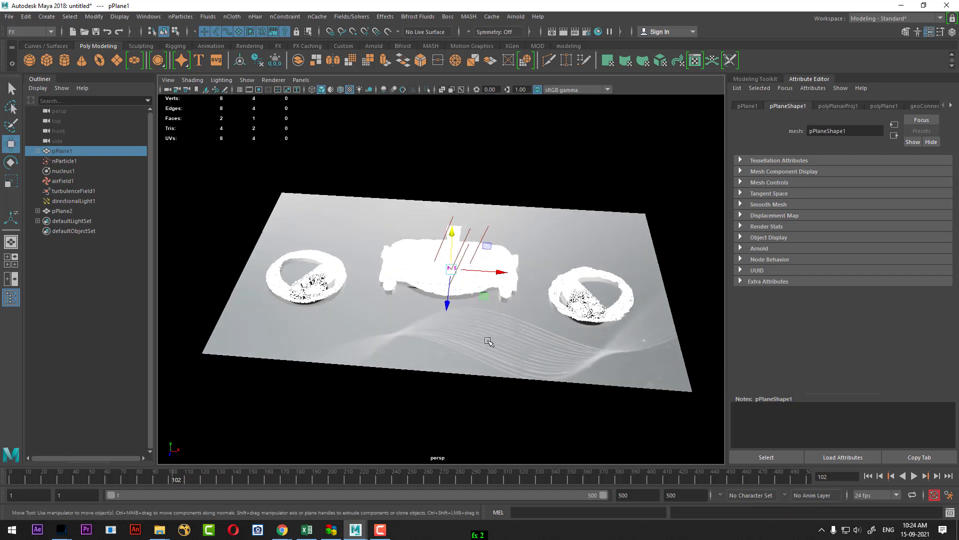
pyautogui.click(488, 344)
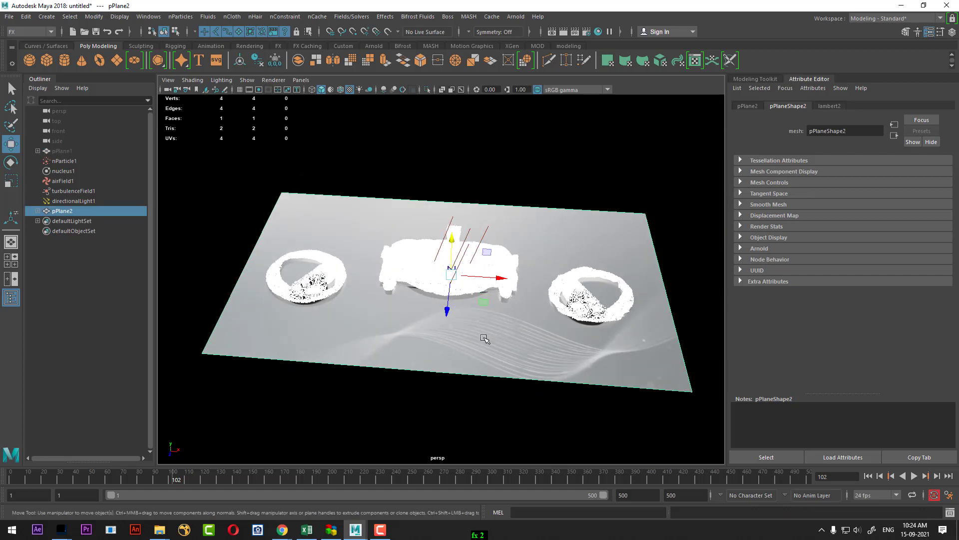
pyautogui.moveTo(484, 337)
pyautogui.mouseDown(button='right')
pyautogui.moveTo(501, 485)
pyautogui.moveTo(547, 460)
pyautogui.mouseUp(button='right')
pyautogui.click(935, 219)
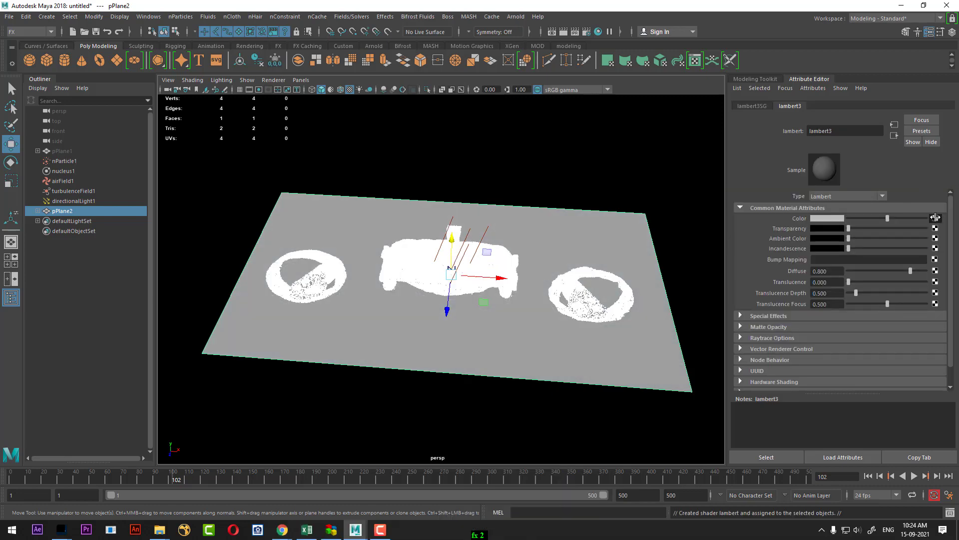
pyautogui.click(601, 177)
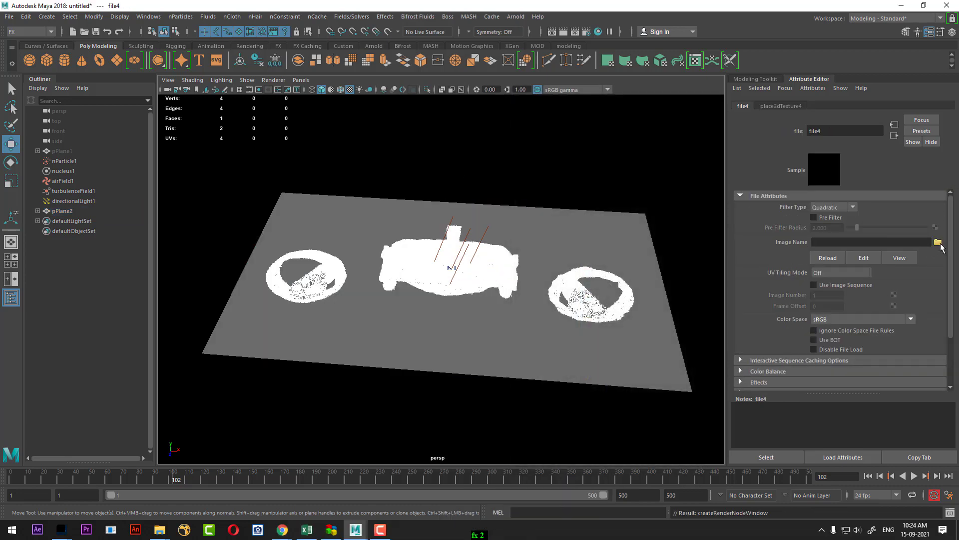
pyautogui.click(938, 242)
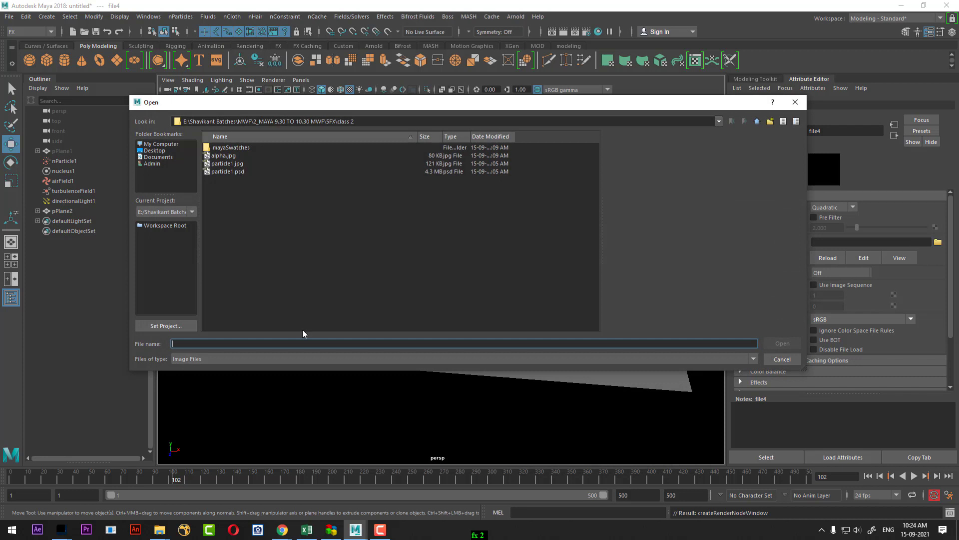
pyautogui.moveTo(61, 530)
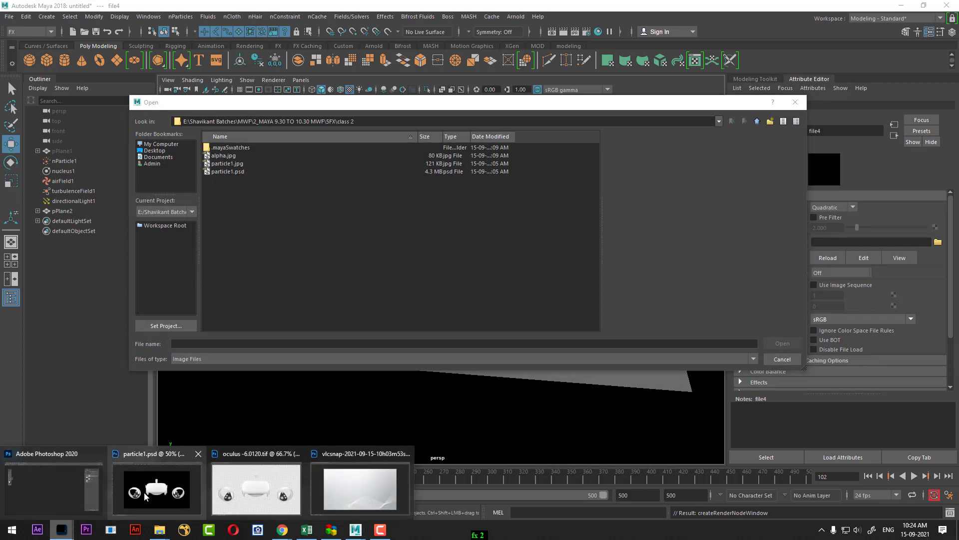
pyautogui.click(150, 487)
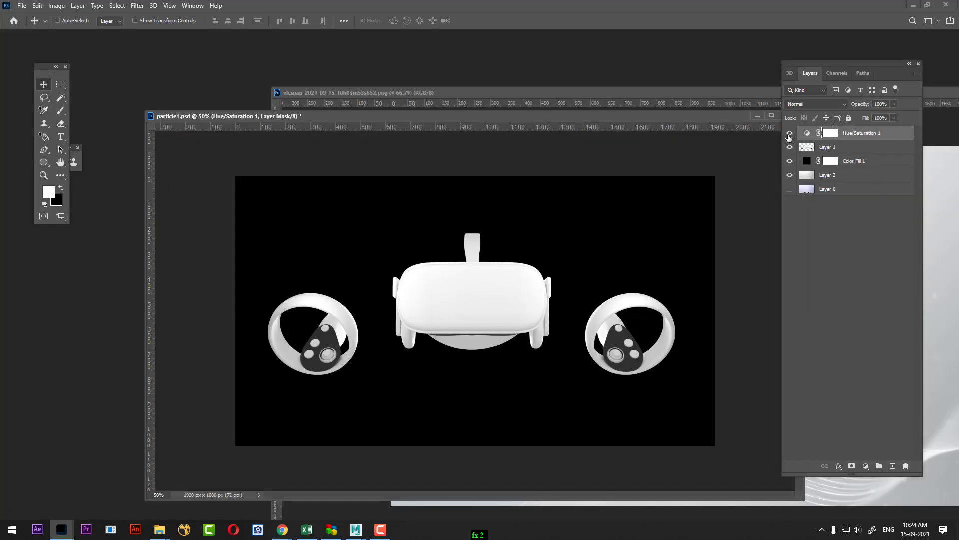
# - Hide the Hue/Saturation 1, Layer 1 and Color Fill 1 layers, leaving only the grey wave background
pyautogui.click(789, 133)
pyautogui.click(789, 148)
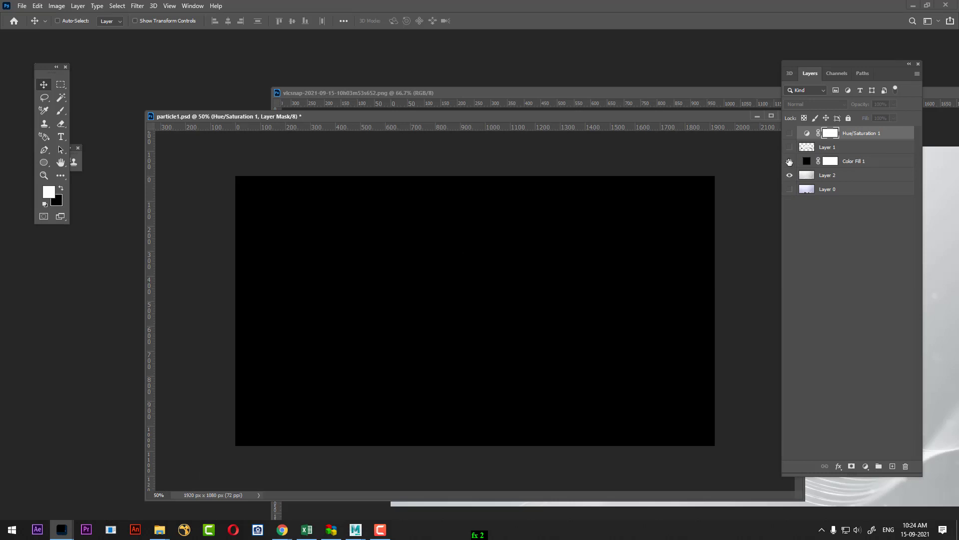
pyautogui.click(789, 161)
# - Save the visible background as bg.jpg in JPEG format
pyautogui.hotkey('ctrl', 'shift', 's')
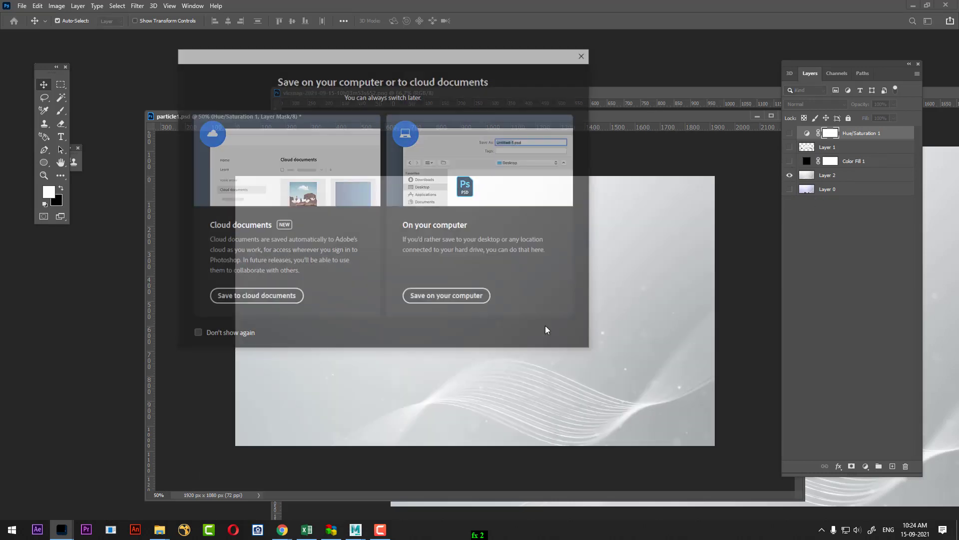
pyautogui.click(457, 299)
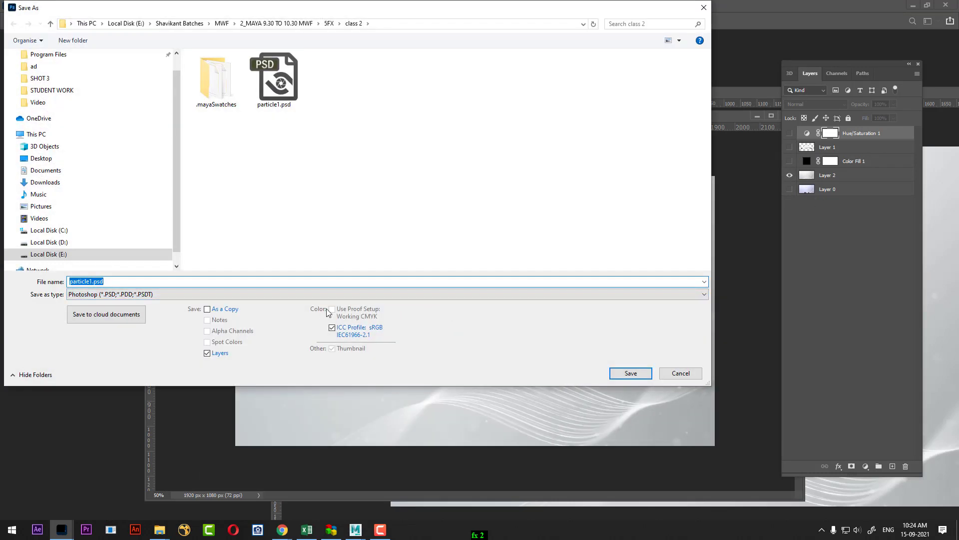
pyautogui.write('bg')
pyautogui.press('Tab')
pyautogui.press('j')
pyautogui.hotkey('shift', 'Tab')
pyautogui.press('Return')
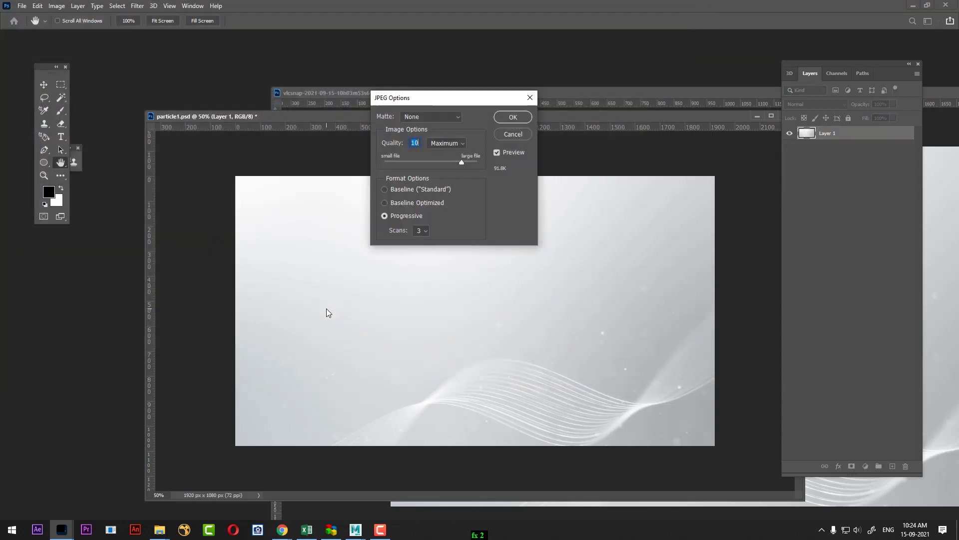
pyautogui.press('Return')
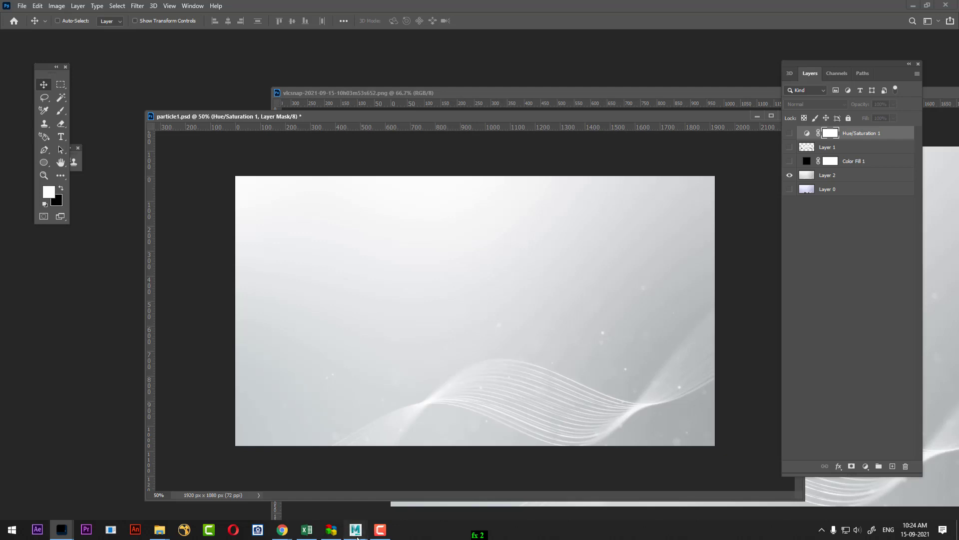
pyautogui.moveTo(356, 529)
pyautogui.click(423, 471)
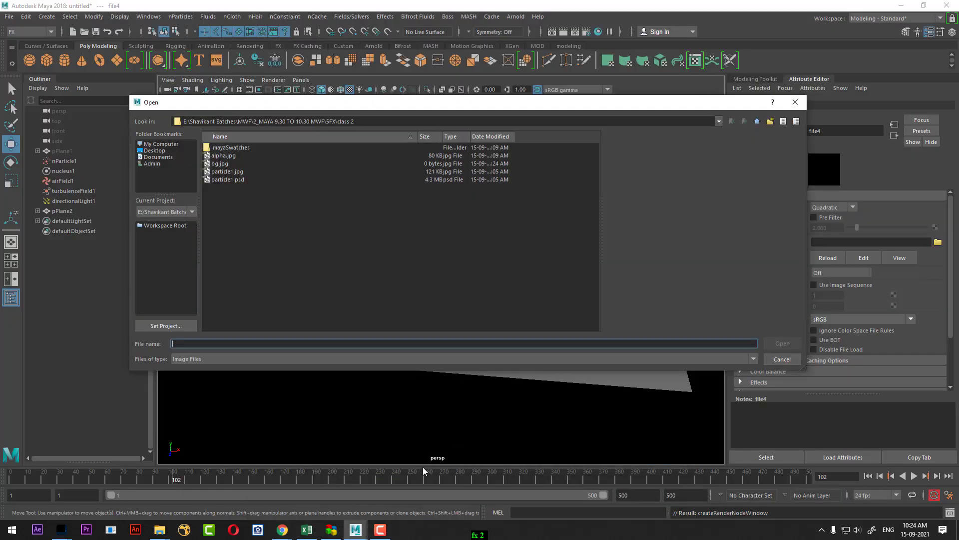
# - Load bg.jpg as the lower plane's texture and play the particle simulation over it
pyautogui.doubleClick(217, 164)
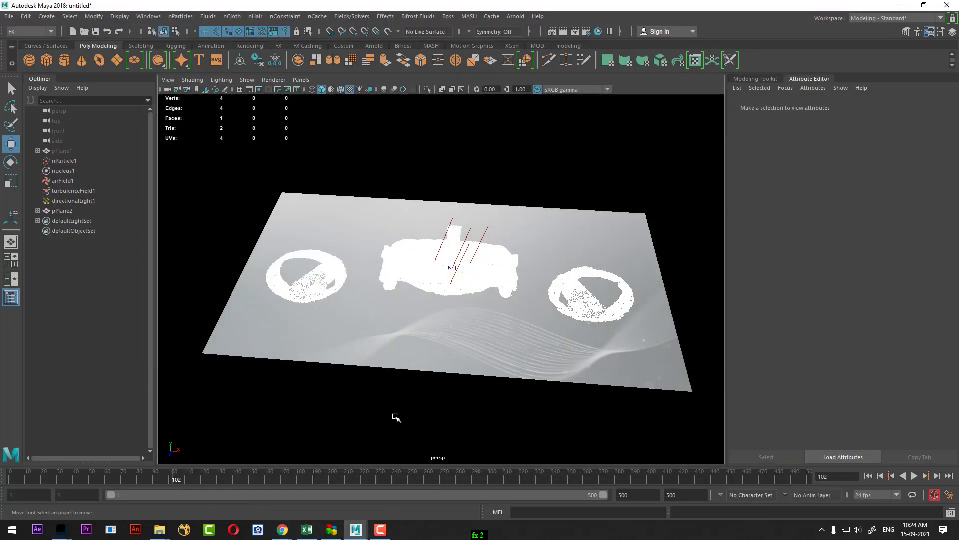
pyautogui.keyDown('alt'); pyautogui.moveTo(395, 417); pyautogui.dragTo(399, 425); pyautogui.keyUp('alt')
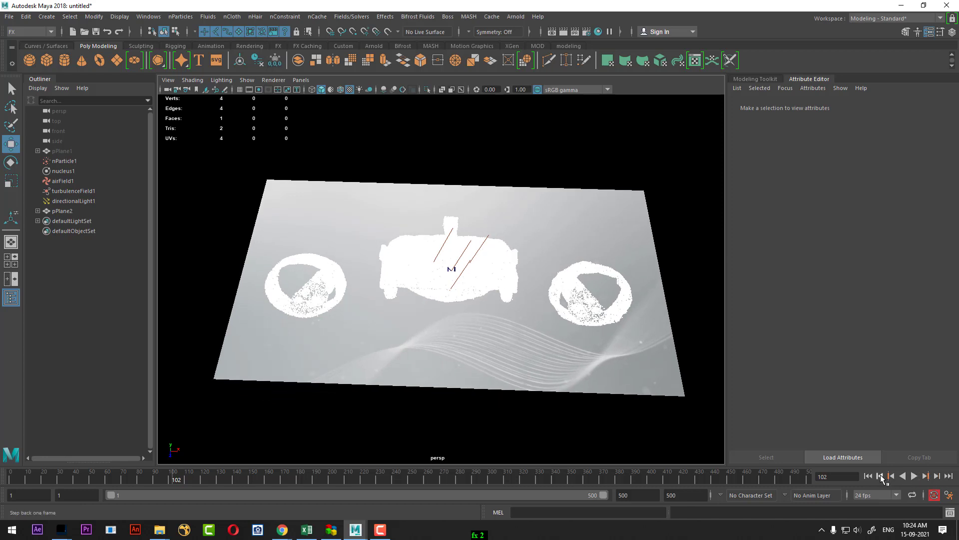
pyautogui.click(915, 475)
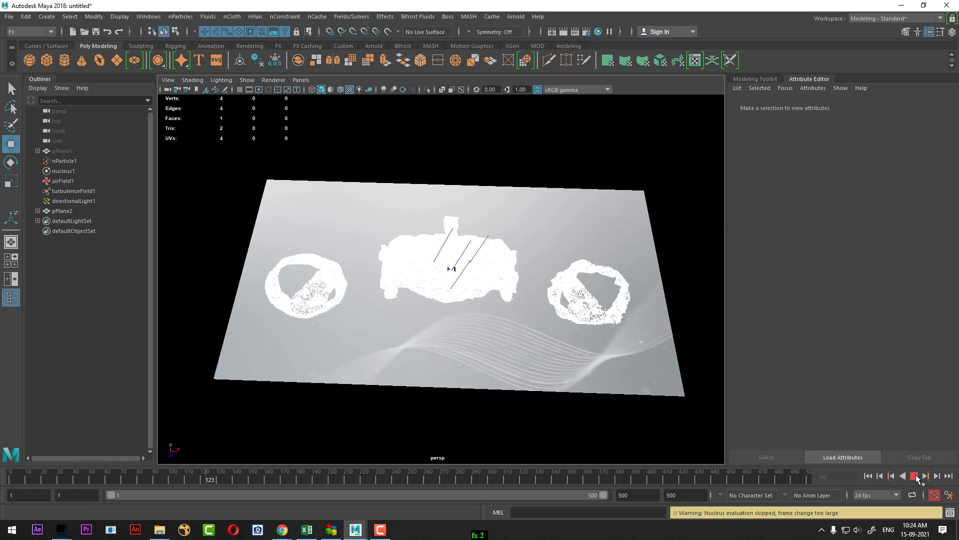